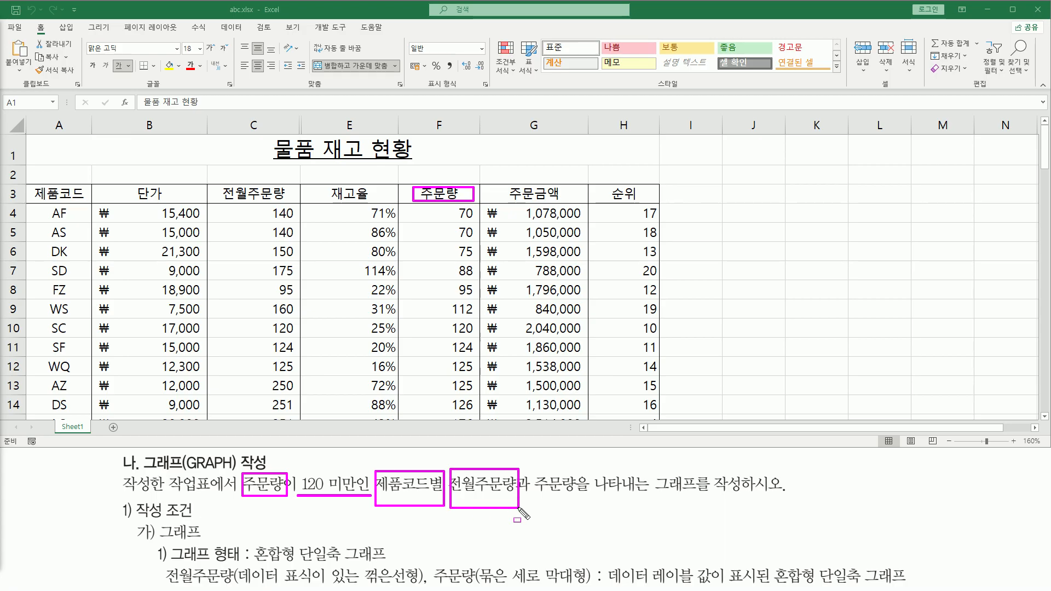
Examine the chart task and check which 주문량 values in column F are below 120
mouse_move(536, 468)
mouse_down()
mouse_move(575, 514)
mouse_move(784, 491)
mouse_up()
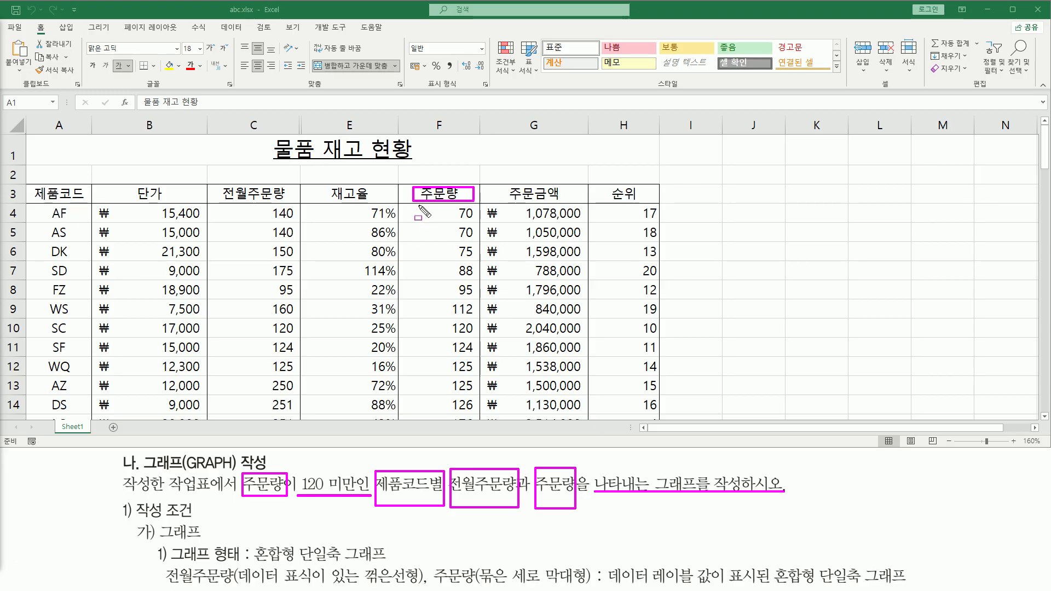
mouse_move(399, 204)
mouse_down()
mouse_move(442, 351)
mouse_move(477, 421)
mouse_up()
key(Escape)
mouse_move(459, 212)
mouse_down()
mouse_move(476, 235)
mouse_move(474, 263)
mouse_up()
key(Escape)
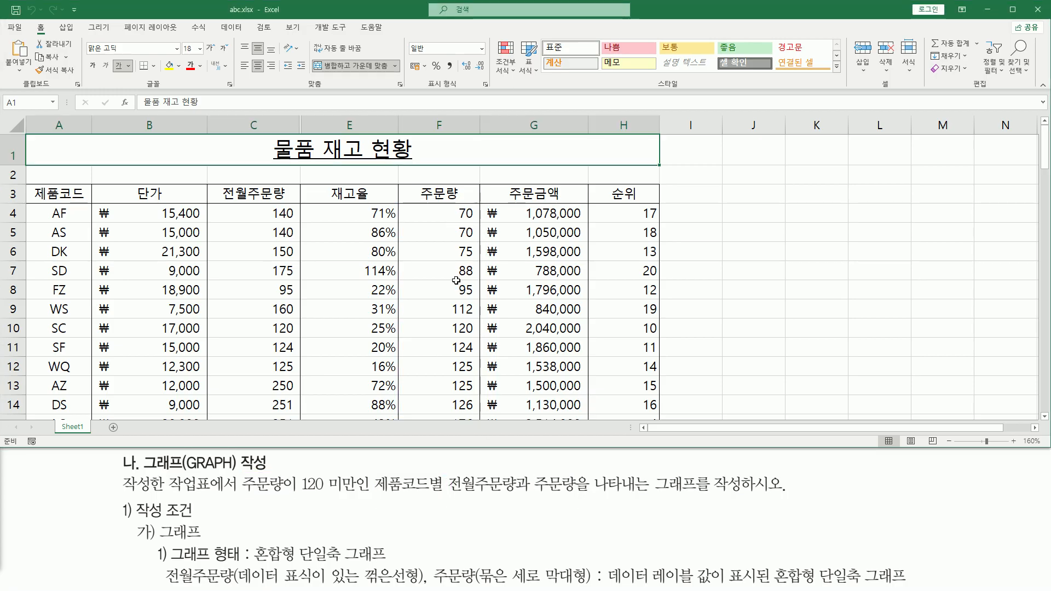
scroll(456, 280, down, 3)
key(ctrl+2)
drag(436, 384, 478, 404)
key(Escape)
scroll(461, 391, up, 3)
key(ctrl+2)
drag(300, 494, 366, 493)
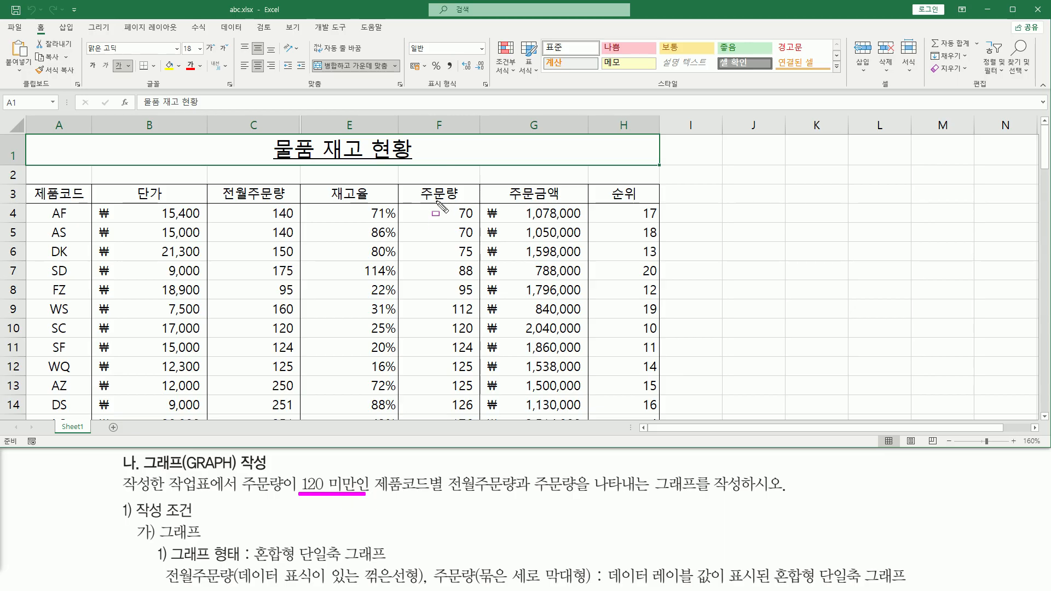
mouse_move(404, 204)
mouse_down()
mouse_move(438, 319)
mouse_move(478, 317)
mouse_move(474, 329)
mouse_up()
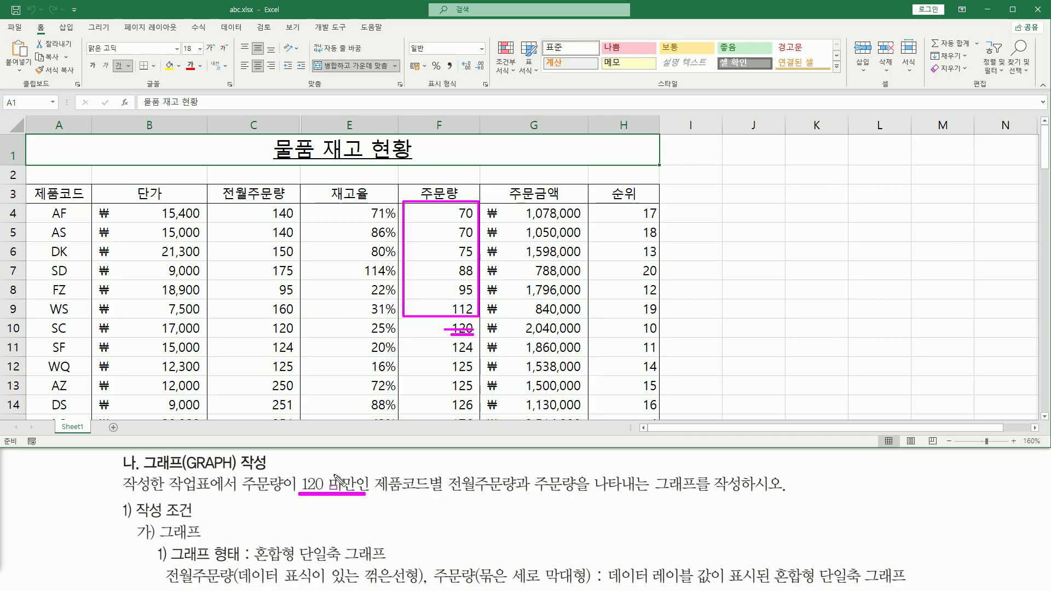
mouse_move(330, 474)
mouse_down()
mouse_move(357, 474)
mouse_move(358, 495)
mouse_up()
key(Escape)
Examine which 제품코드, 전월주문량 and 주문량 cells, headers included, the task requires as chart data
drag(372, 469, 443, 498)
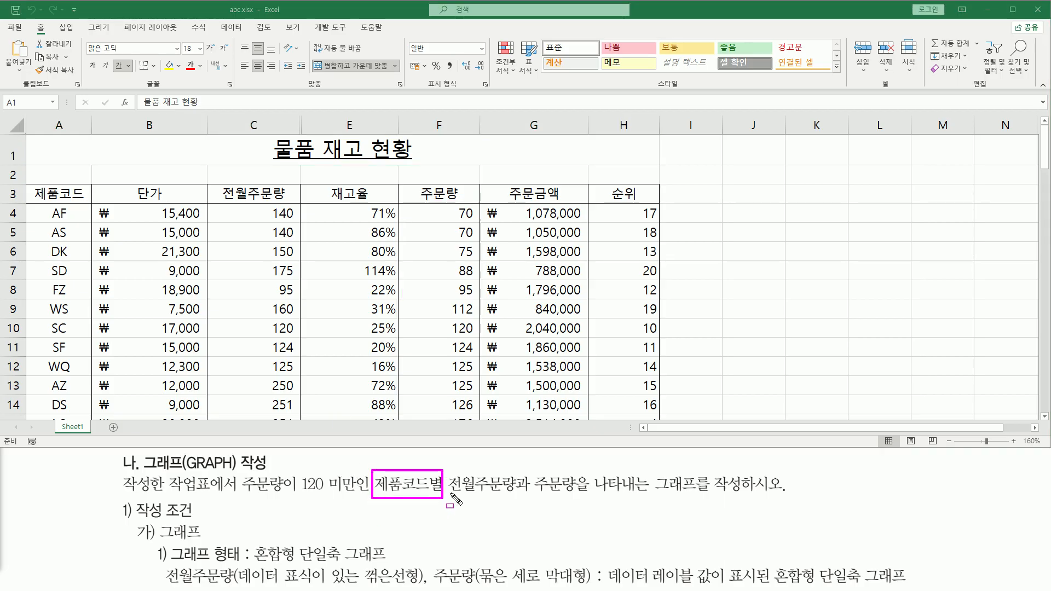
drag(449, 494, 577, 495)
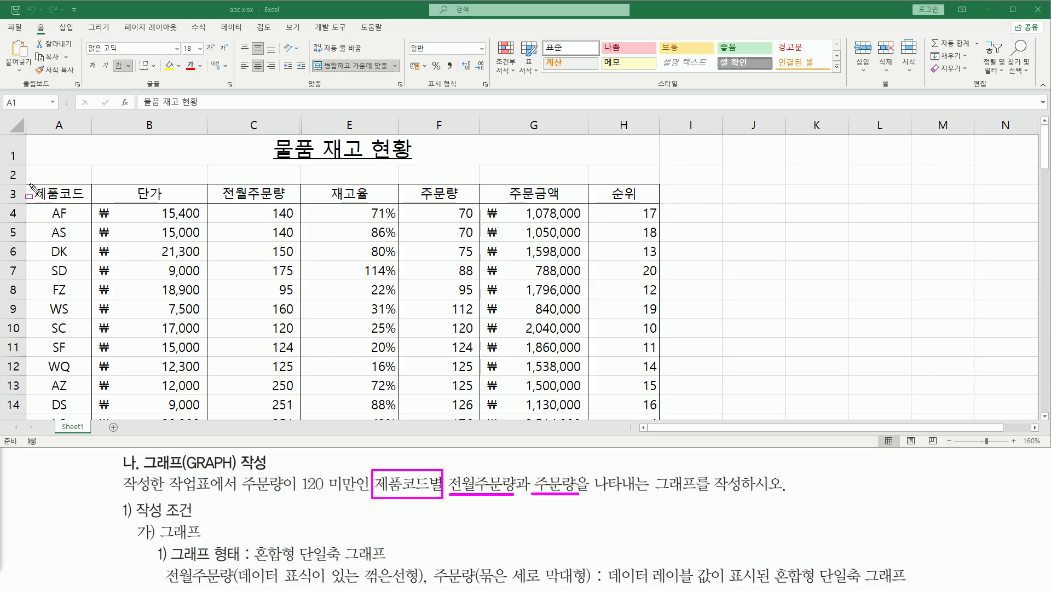
drag(30, 186, 92, 202)
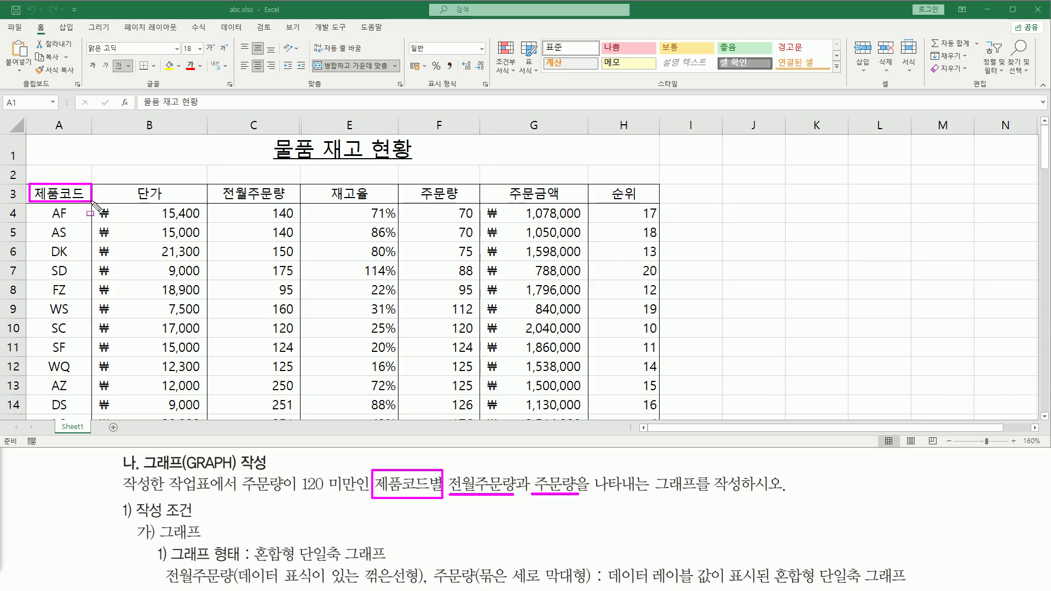
drag(92, 202, 86, 317)
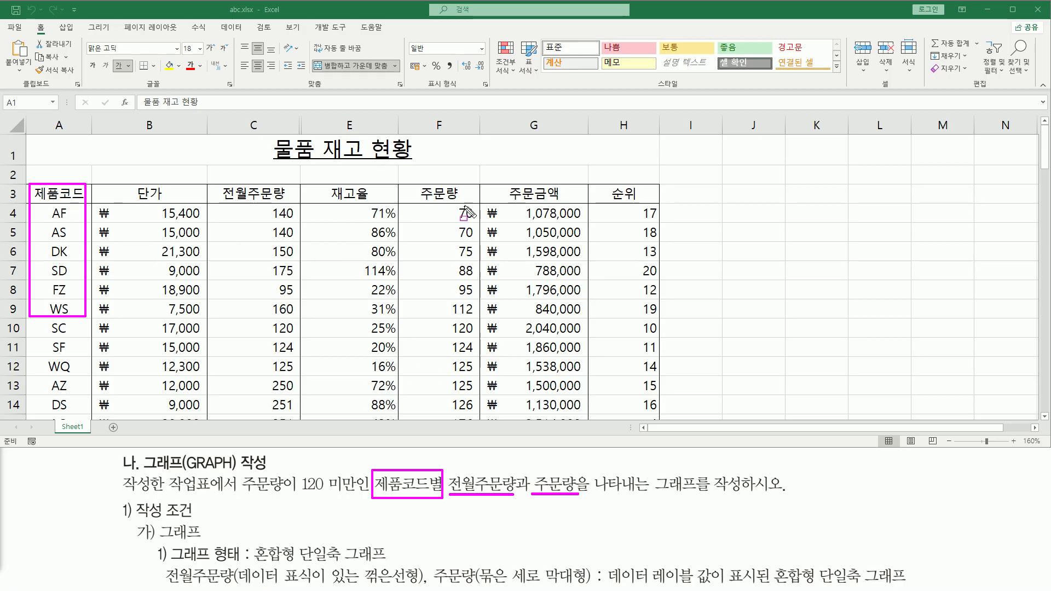
mouse_move(211, 185)
mouse_down()
mouse_move(299, 332)
mouse_move(299, 319)
mouse_up()
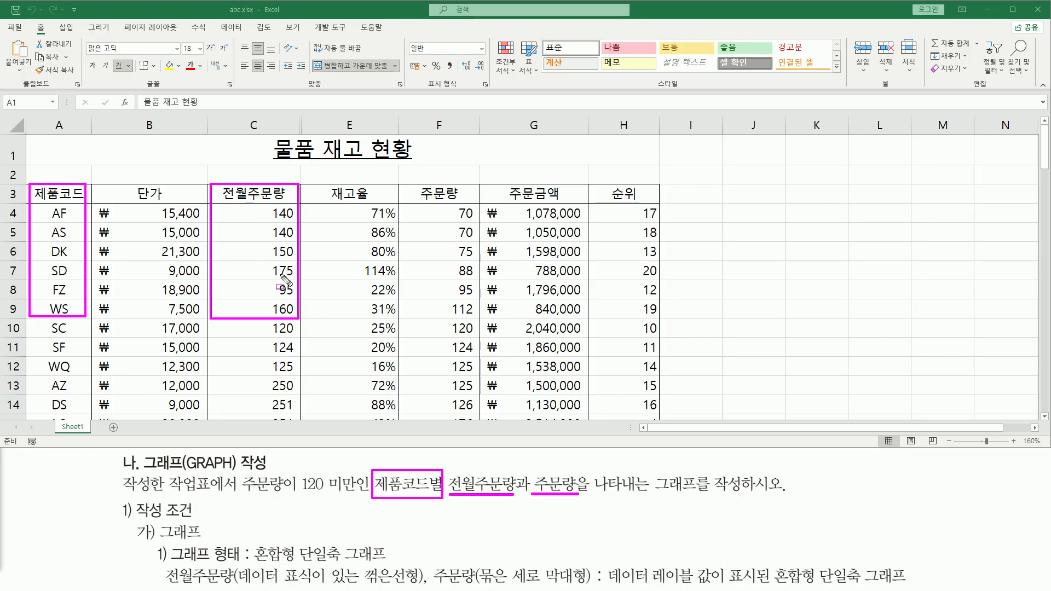
mouse_move(400, 184)
mouse_down()
mouse_move(411, 258)
mouse_move(478, 318)
mouse_up()
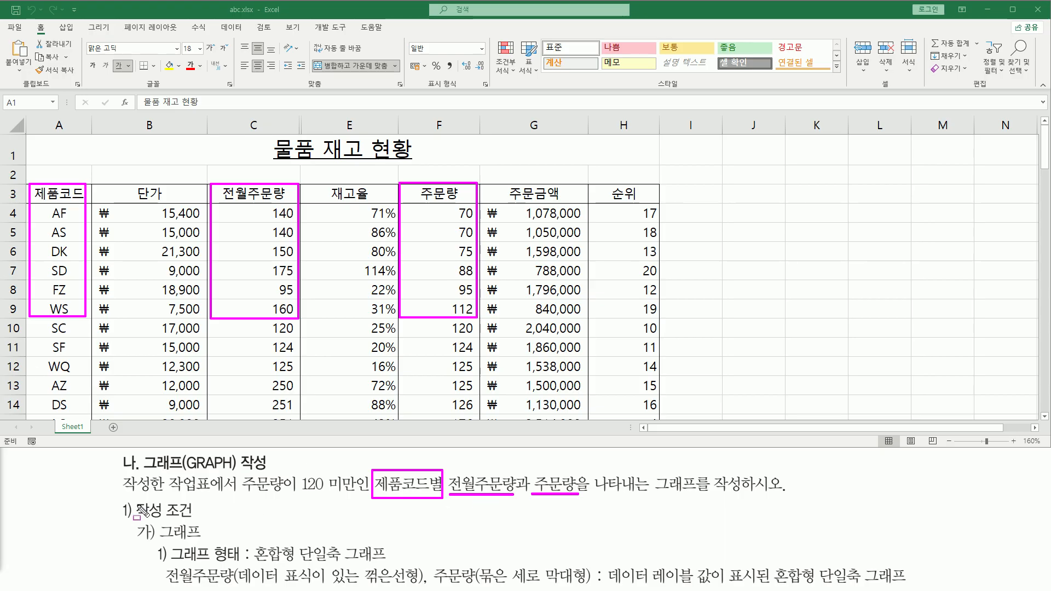
mouse_move(118, 469)
mouse_down()
mouse_move(363, 498)
mouse_move(789, 509)
mouse_up()
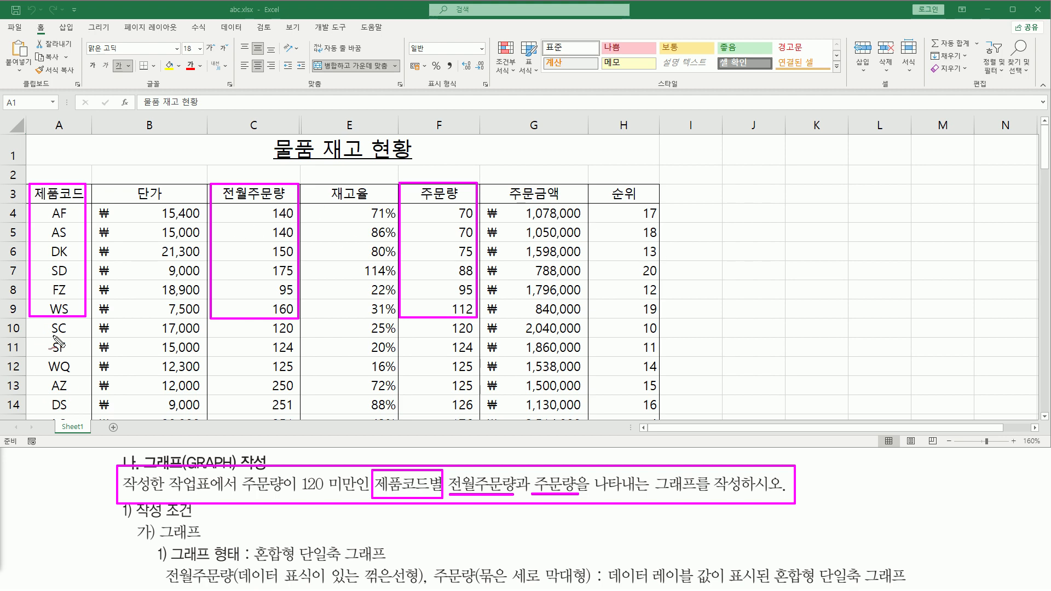
drag(48, 339, 70, 335)
drag(270, 338, 299, 338)
drag(442, 337, 473, 337)
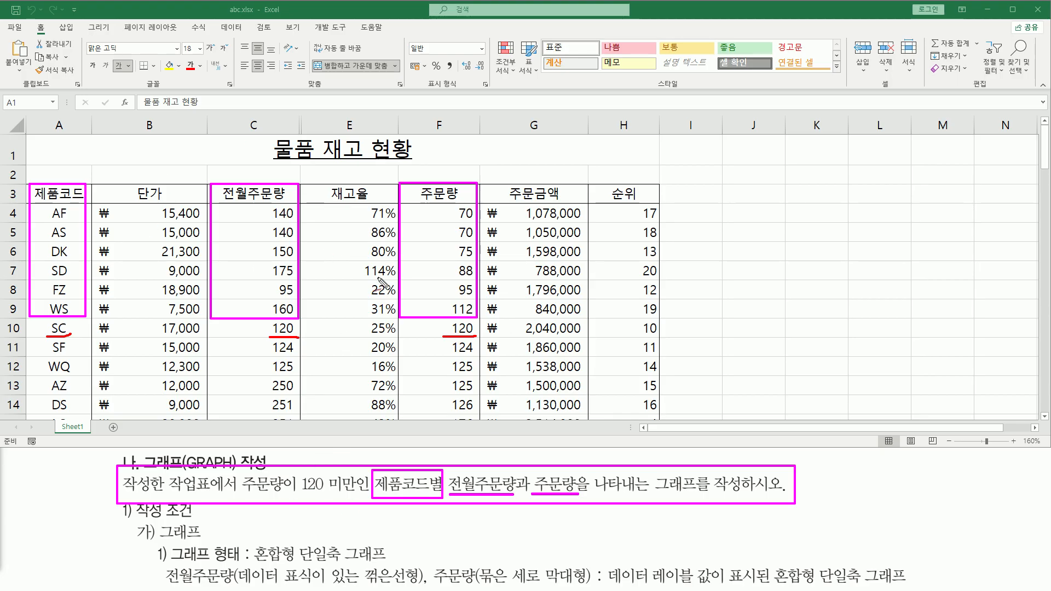
drag(346, 340, 353, 338)
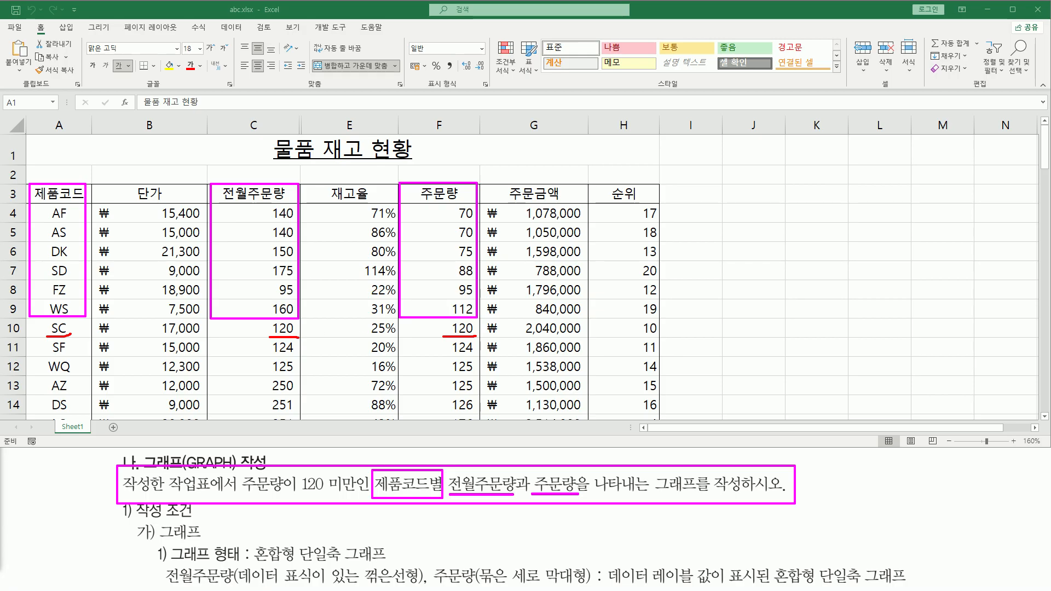
key(Escape)
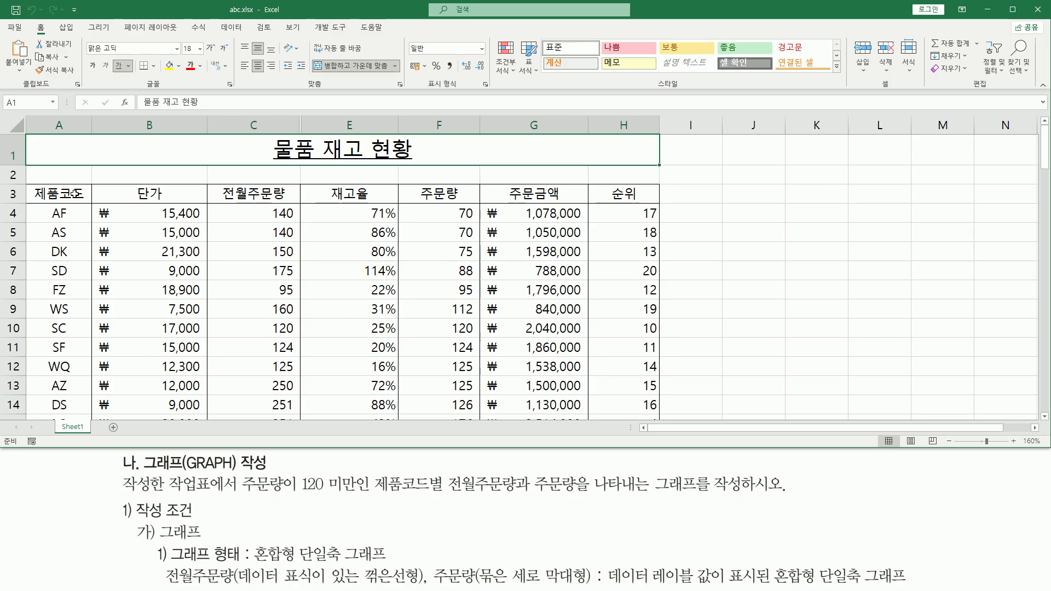
Select A3:A9, C3:C9 and F3:F9 together as the chart's source data
click(77, 197)
drag(69, 193, 62, 308)
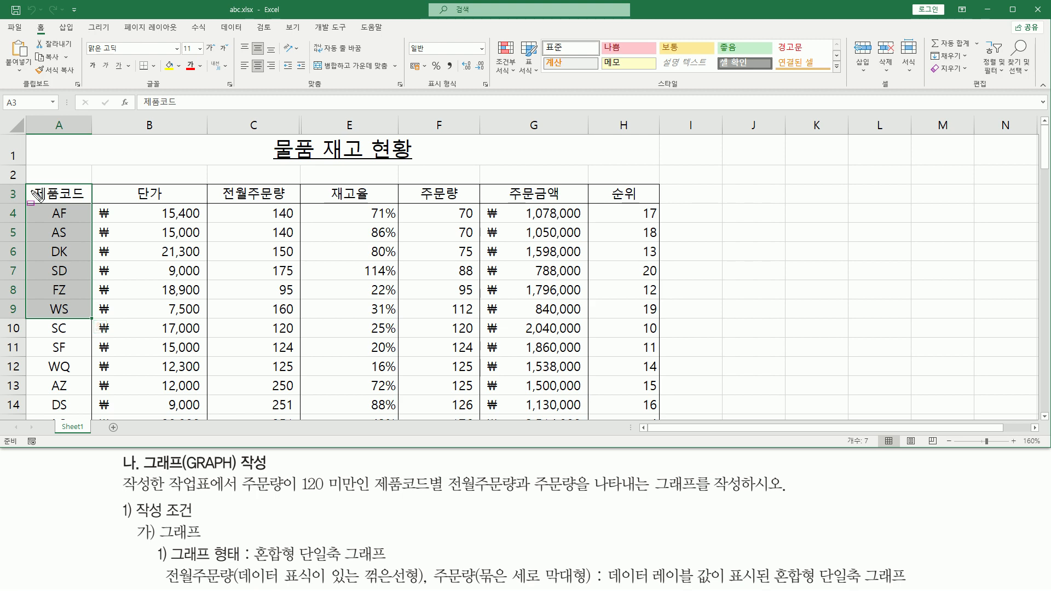
mouse_move(30, 187)
mouse_down()
mouse_move(93, 322)
mouse_move(394, 335)
mouse_move(477, 315)
mouse_up()
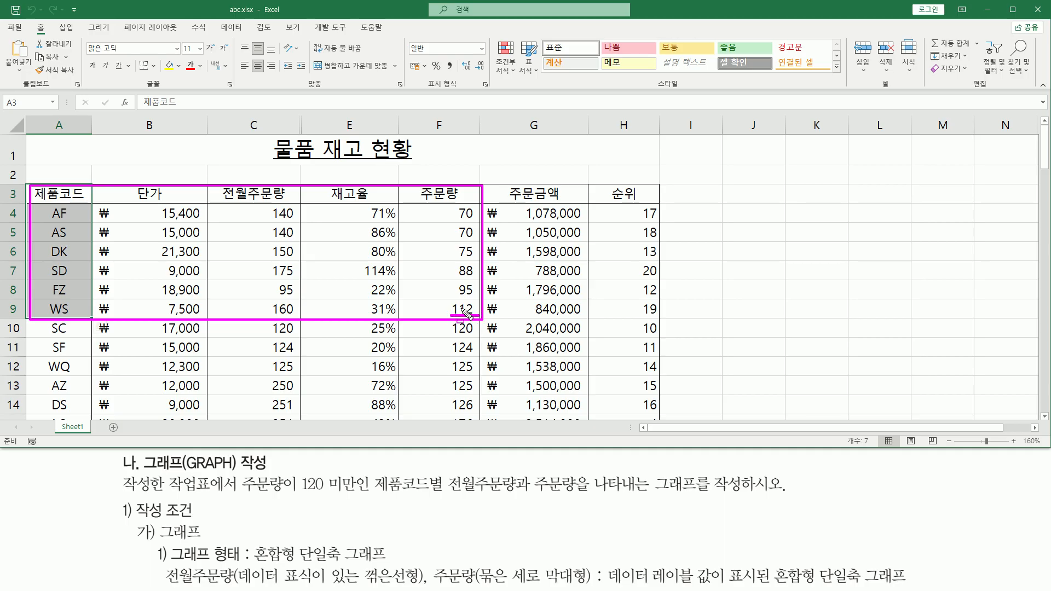
key(Escape)
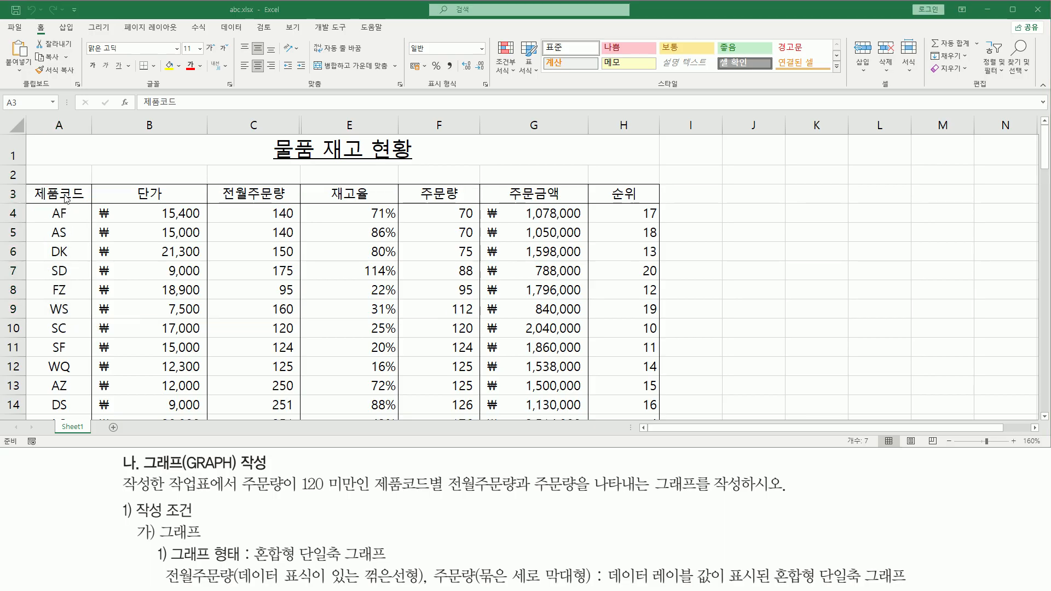
drag(61, 193, 61, 310)
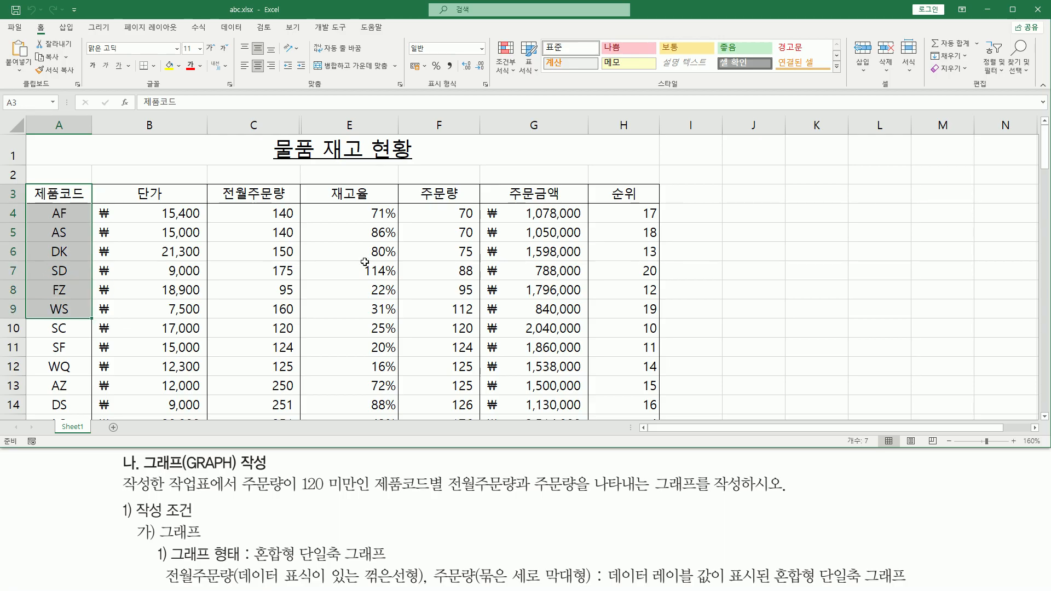
drag(257, 194, 260, 310)
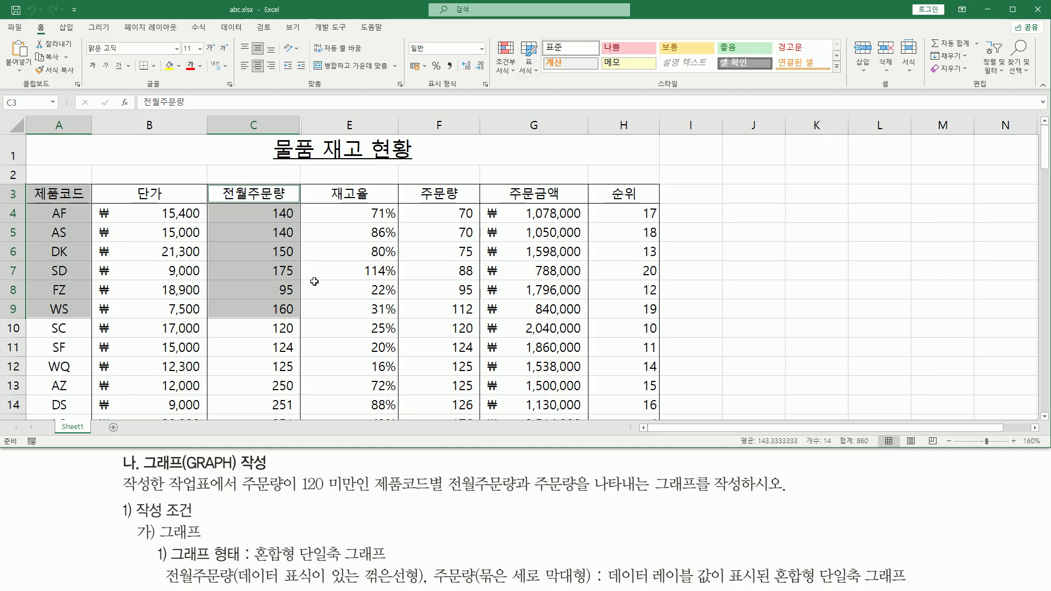
drag(442, 194, 441, 309)
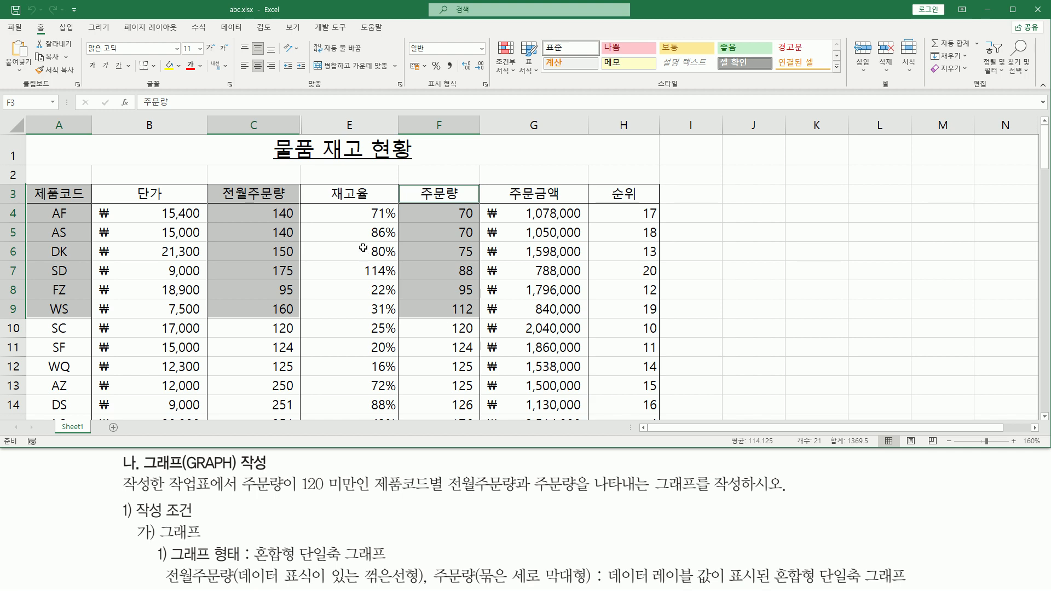
Examine the available chart types against the required combination chart form for 전월주문량 and 주문량
click(66, 29)
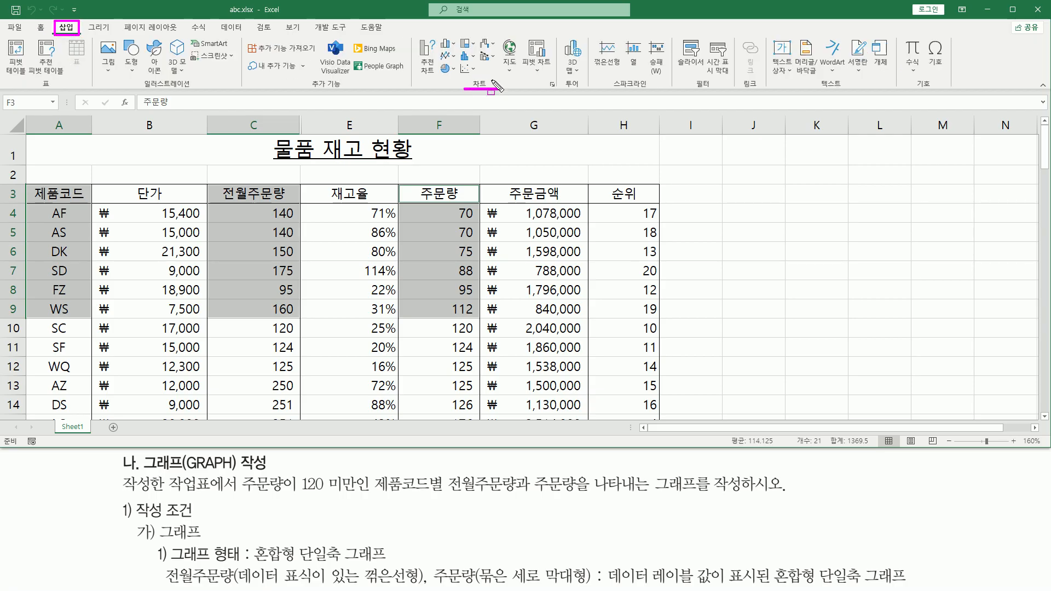
mouse_move(414, 33)
mouse_down()
mouse_move(444, 75)
mouse_move(548, 88)
mouse_move(524, 84)
mouse_move(504, 98)
mouse_up()
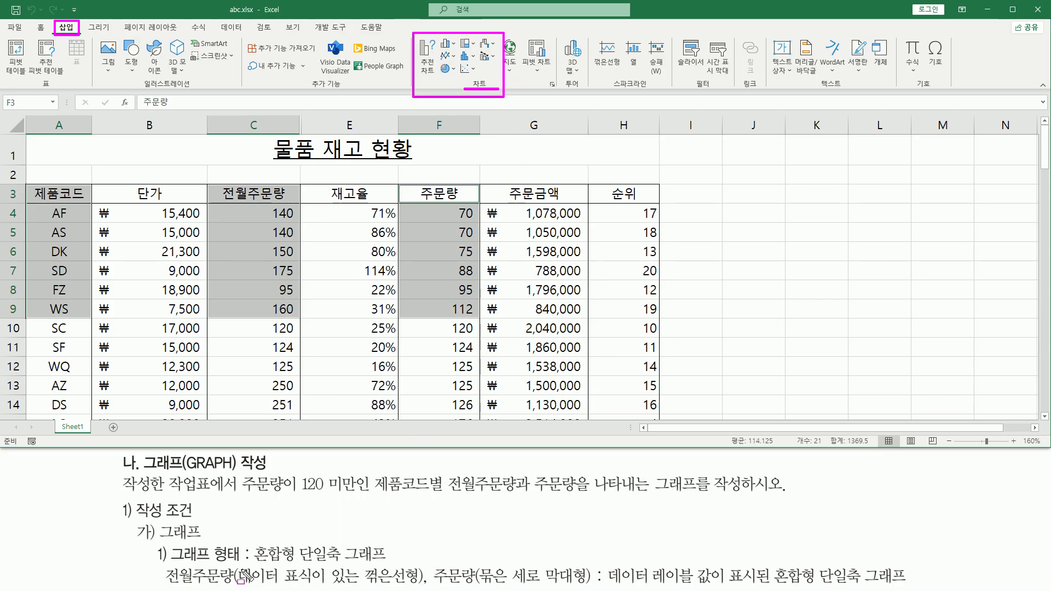
drag(252, 560, 388, 561)
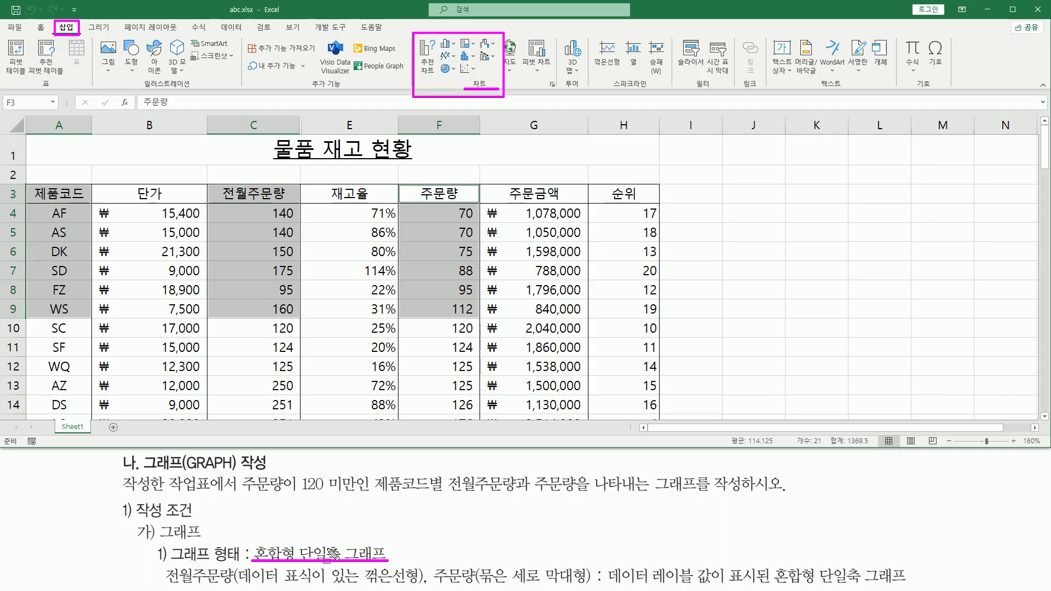
drag(165, 584, 409, 586)
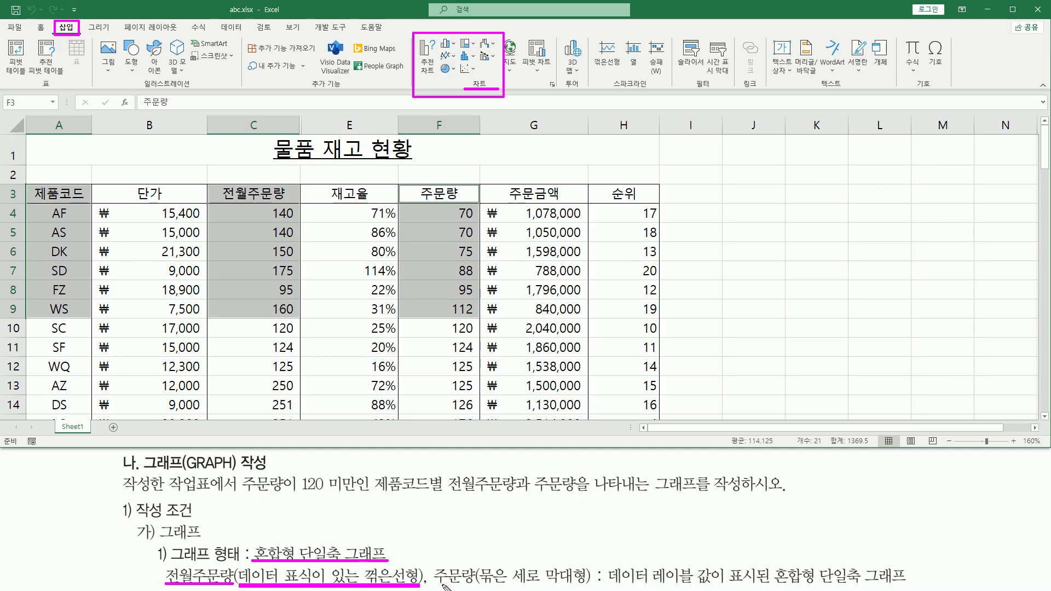
drag(435, 584, 584, 585)
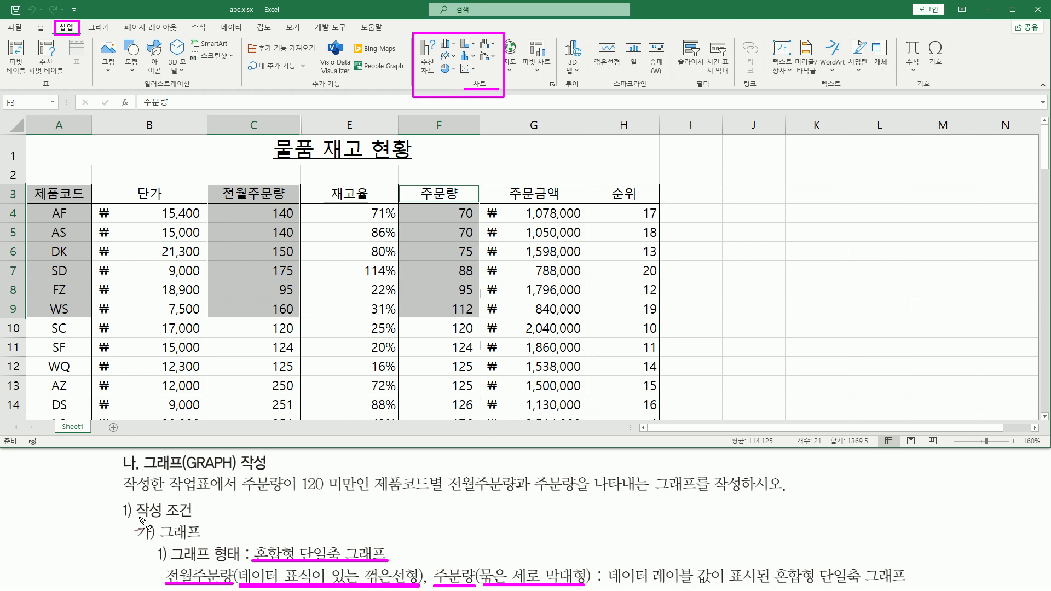
drag(277, 542, 296, 520)
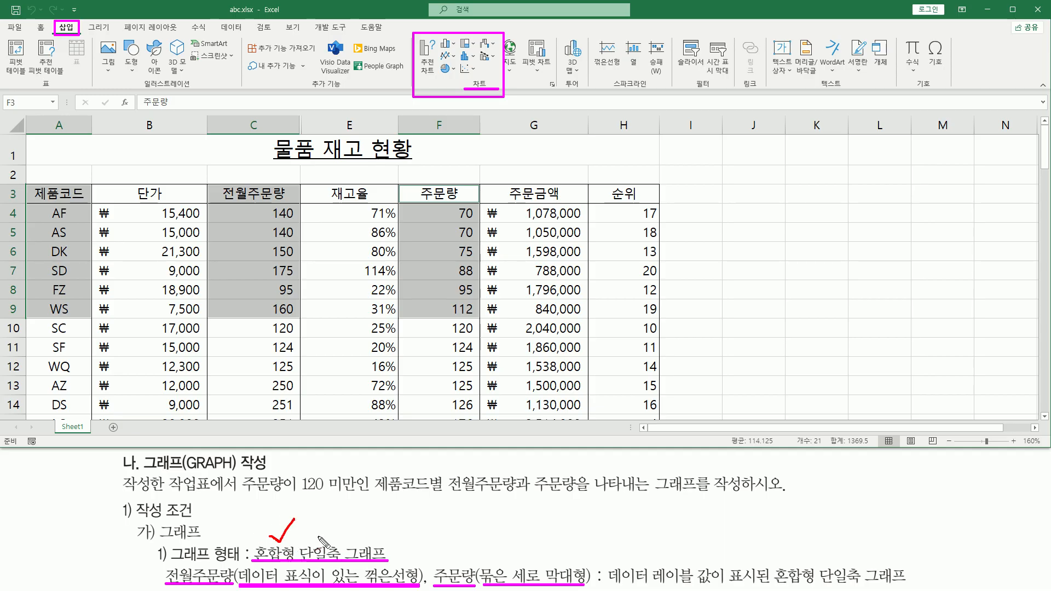
drag(315, 530, 343, 514)
drag(337, 530, 344, 527)
drag(370, 89, 376, 88)
key(Escape)
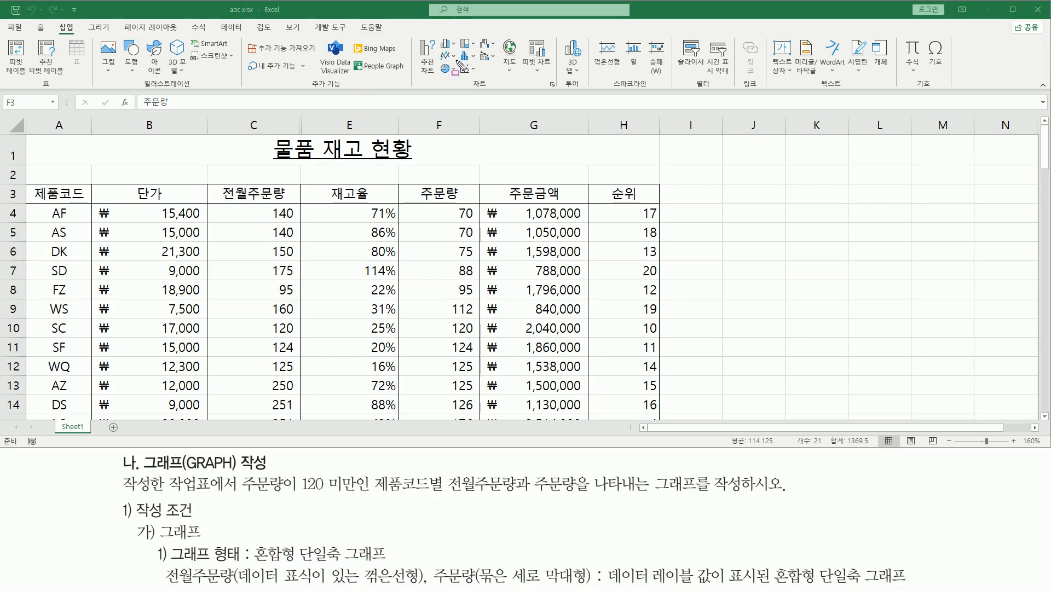
drag(468, 77, 493, 93)
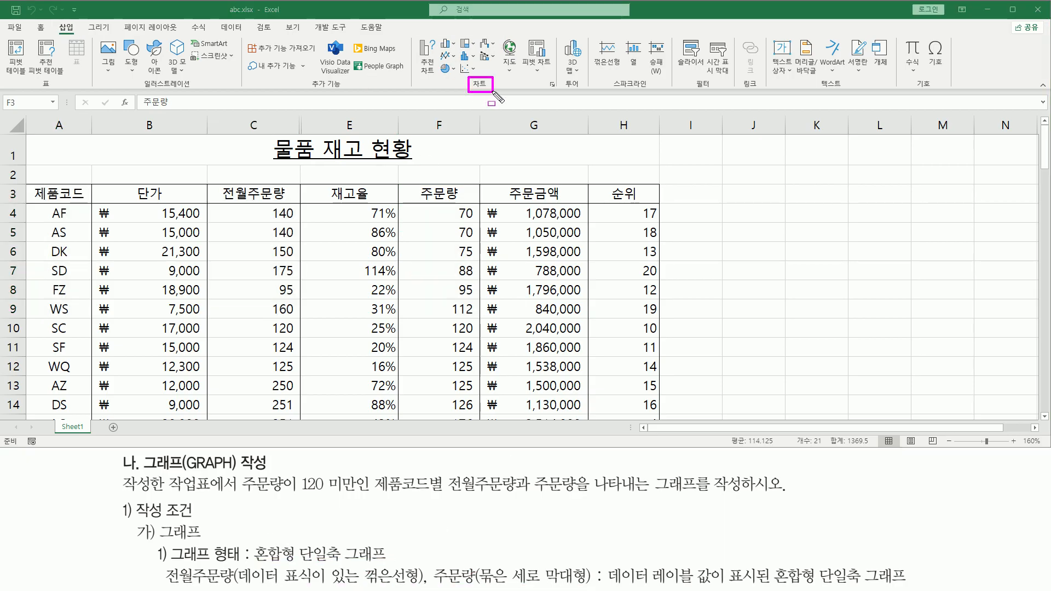
key(Escape)
Insert a 2-D clustered column chart (묶은 세로 막대형) from the selected 제품코드, 전월주문량 and 주문량 ranges
click(453, 44)
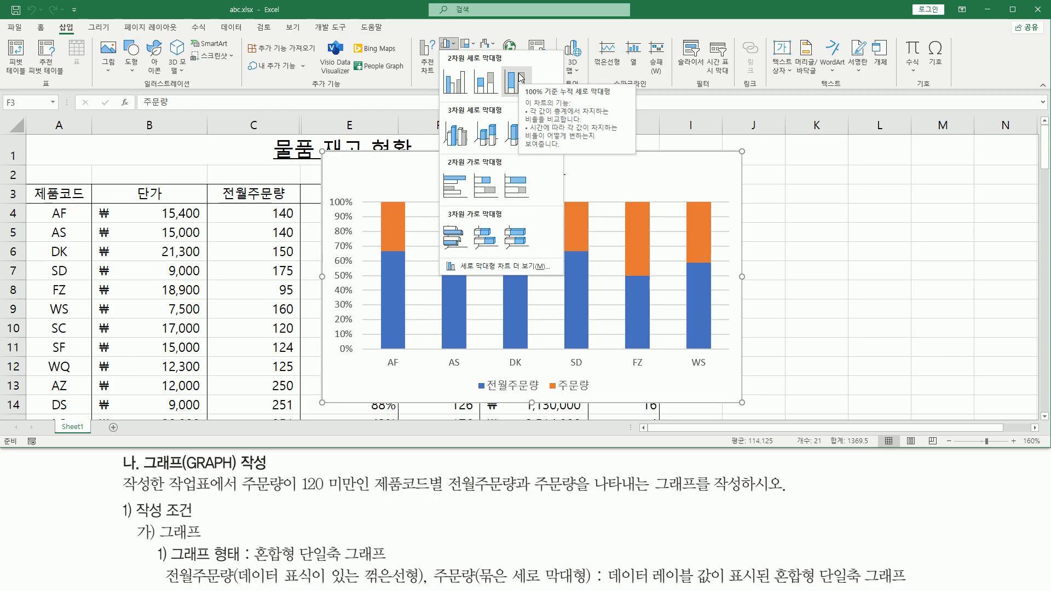
drag(482, 586, 588, 587)
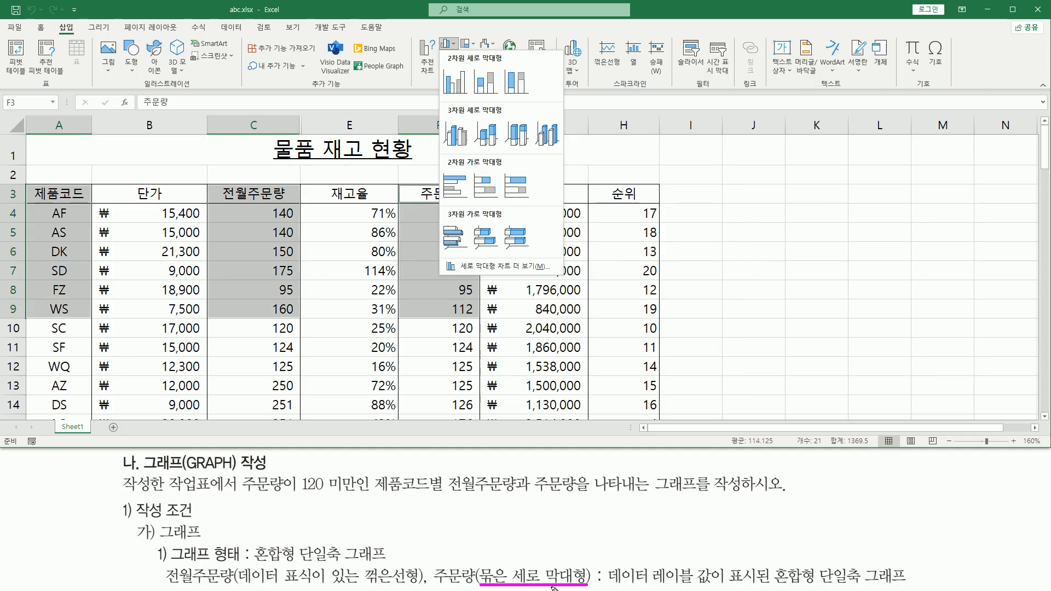
drag(440, 65, 472, 99)
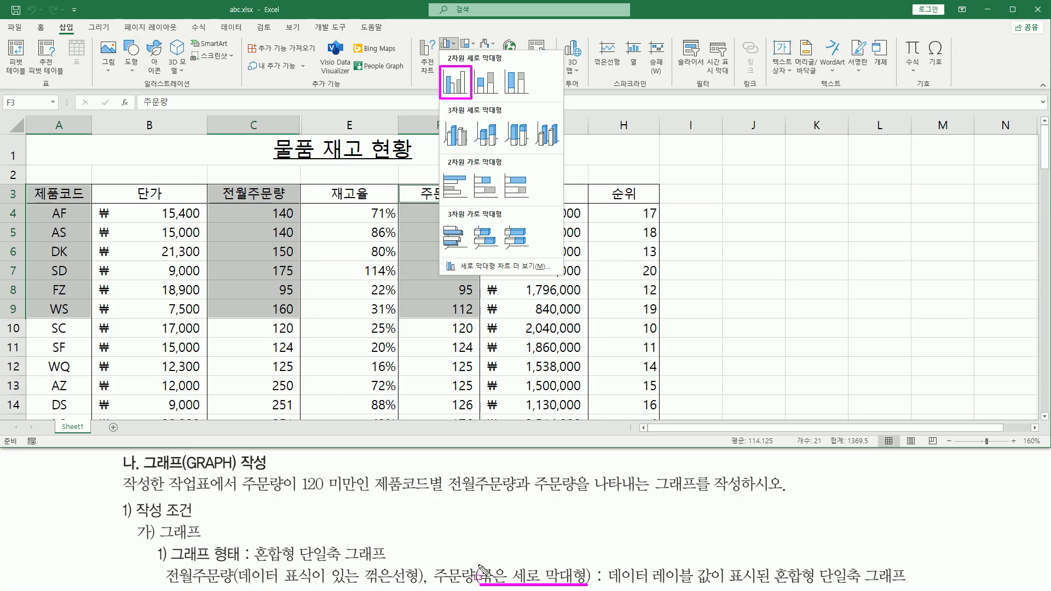
drag(478, 562, 590, 589)
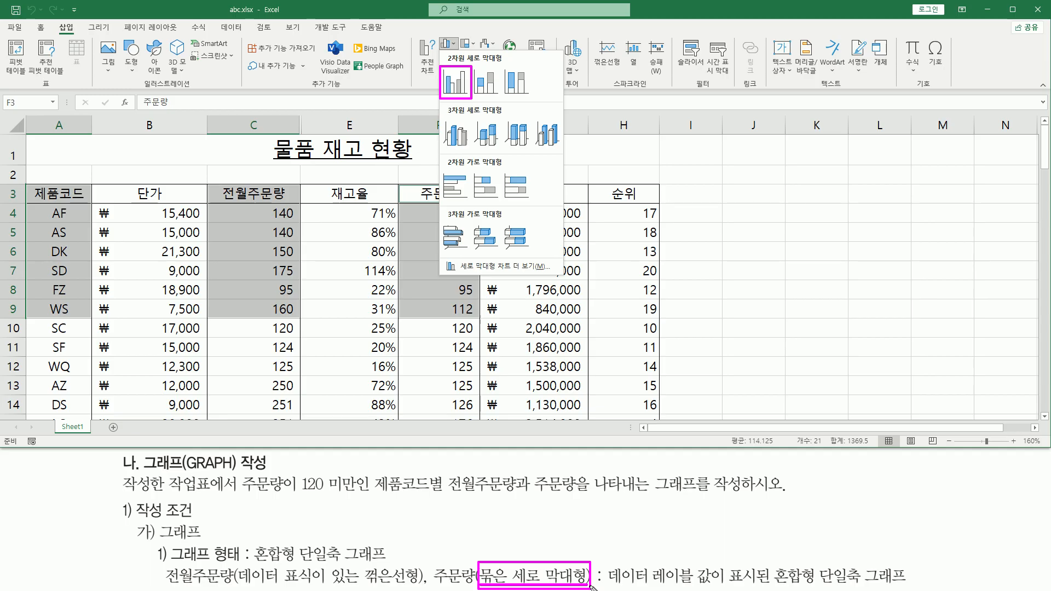
drag(504, 547, 534, 538)
drag(513, 494, 521, 492)
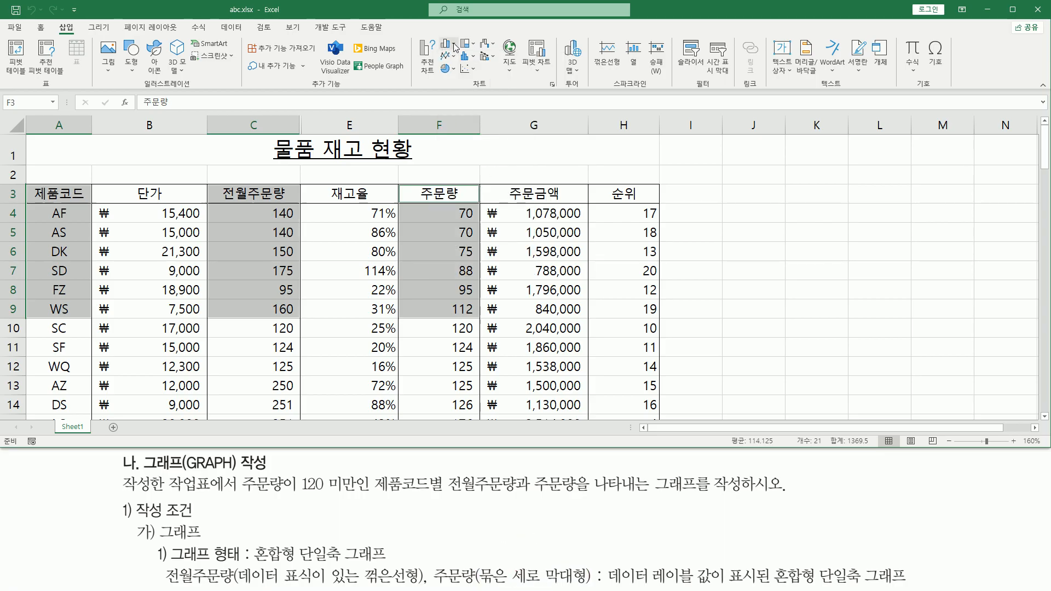
click(448, 44)
click(455, 82)
click(455, 82)
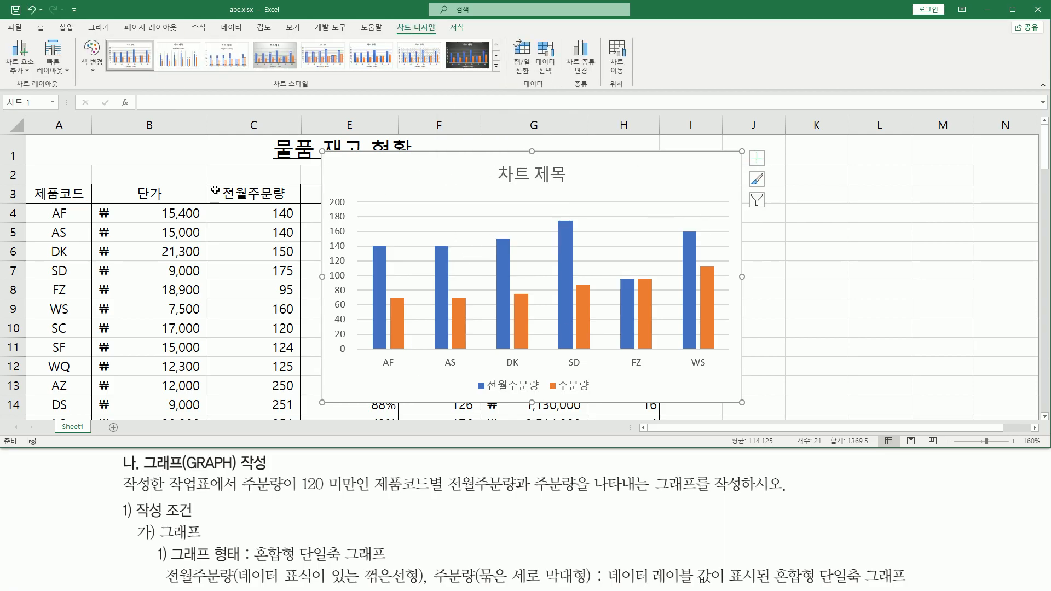
drag(29, 187, 88, 318)
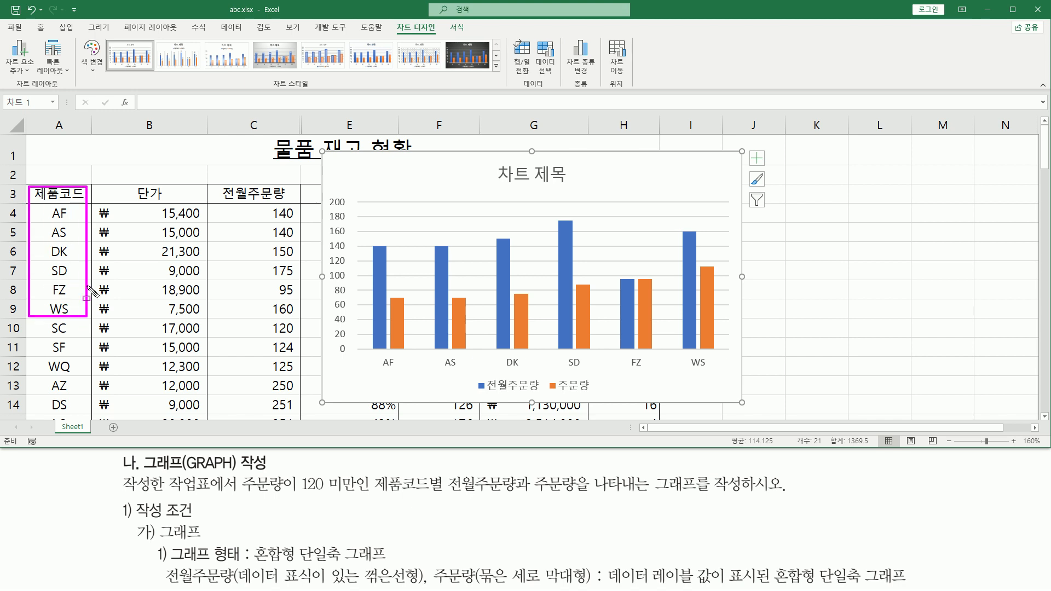
Check the chart's 제품코드 categories, legend entries and series forms against the source cells and the task's required chart form
mouse_move(48, 207)
mouse_down()
mouse_move(67, 260)
mouse_move(70, 316)
mouse_up()
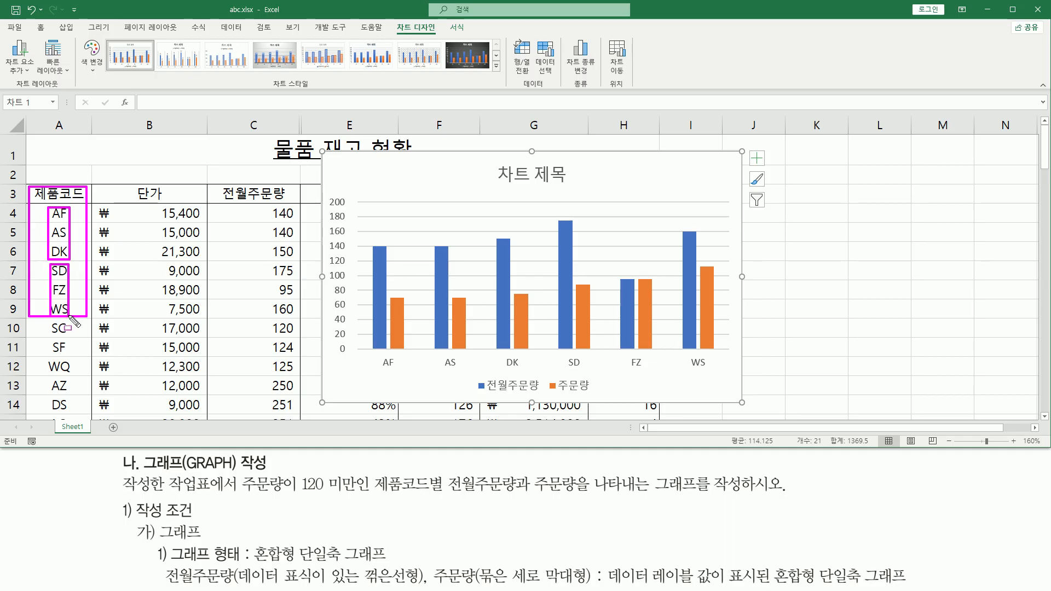
drag(379, 370, 712, 371)
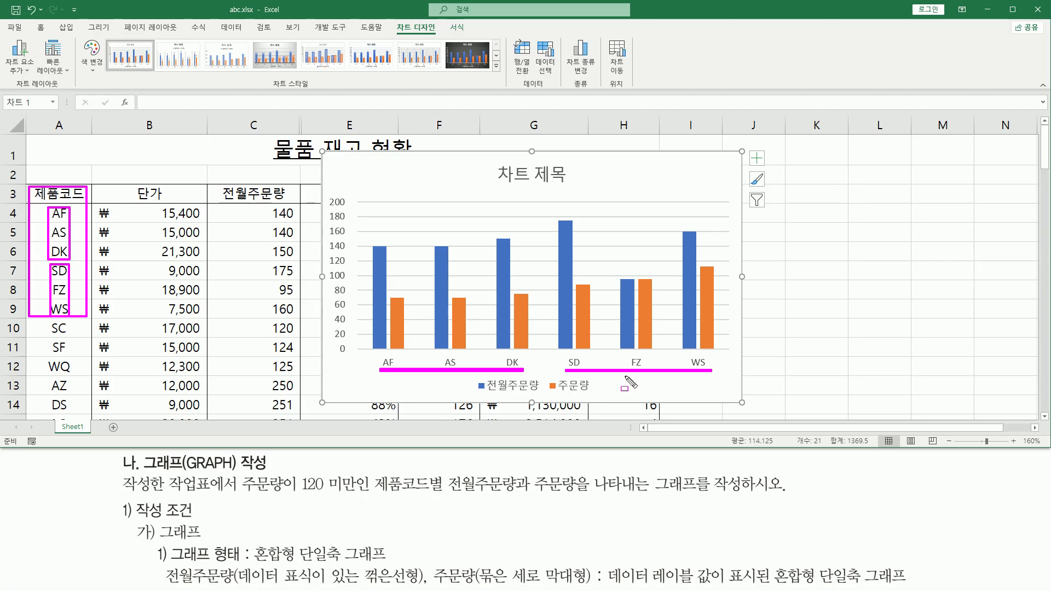
drag(476, 392, 539, 392)
drag(548, 393, 595, 393)
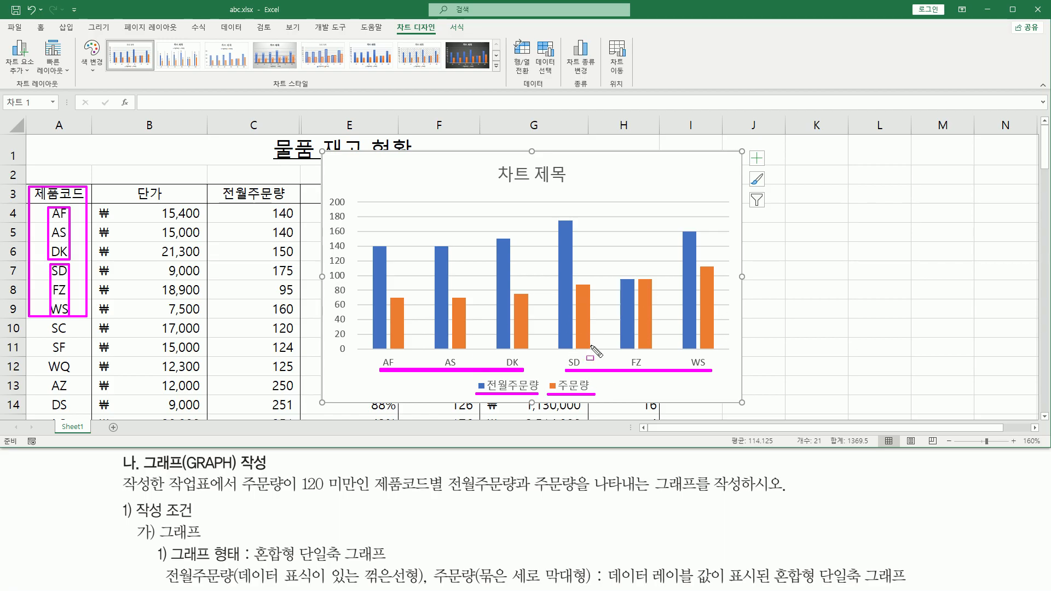
mouse_move(433, 564)
mouse_down()
mouse_move(447, 580)
mouse_move(595, 588)
mouse_up()
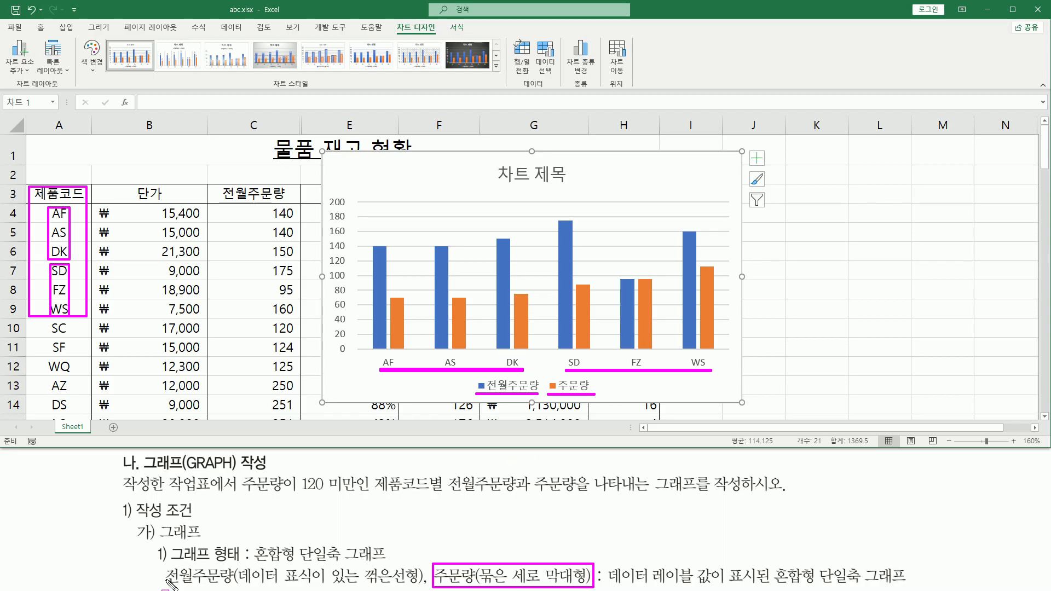
mouse_move(165, 572)
mouse_down()
mouse_move(231, 565)
mouse_move(234, 587)
mouse_move(419, 585)
mouse_up()
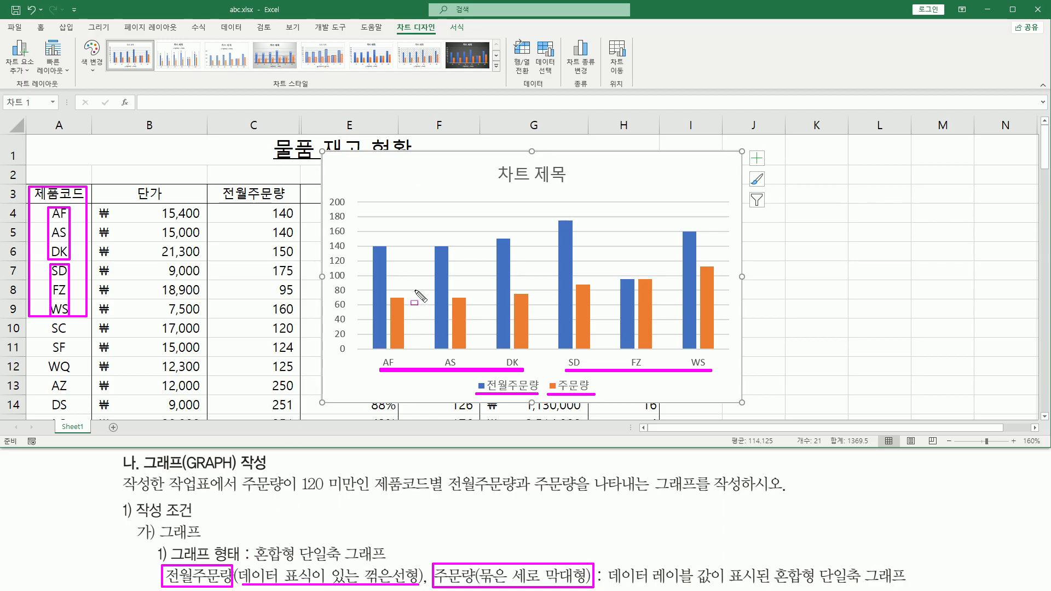
mouse_move(474, 376)
mouse_down()
mouse_move(490, 392)
mouse_move(538, 399)
mouse_up()
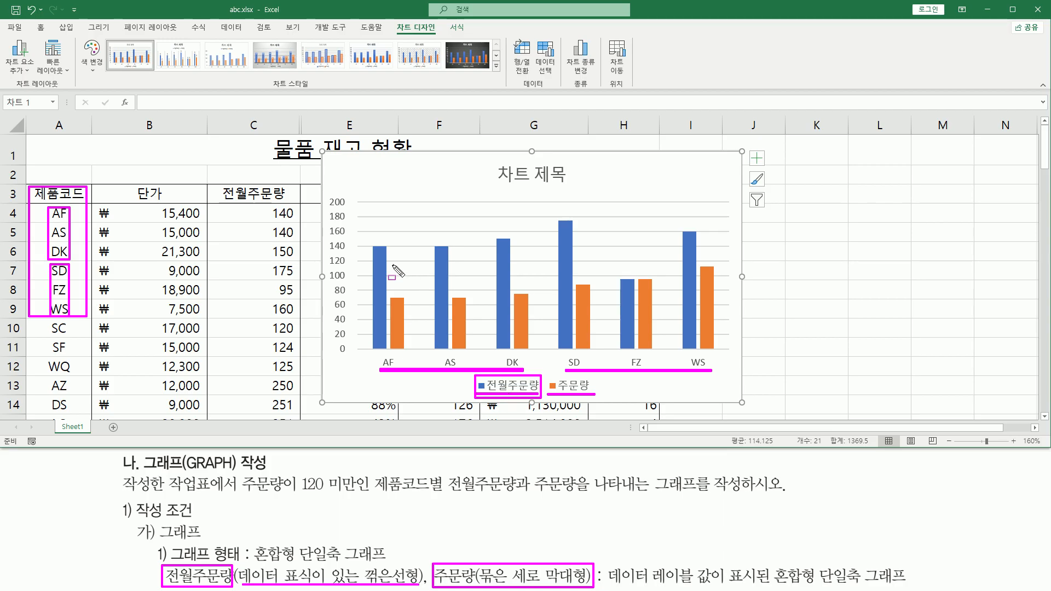
key(Escape)
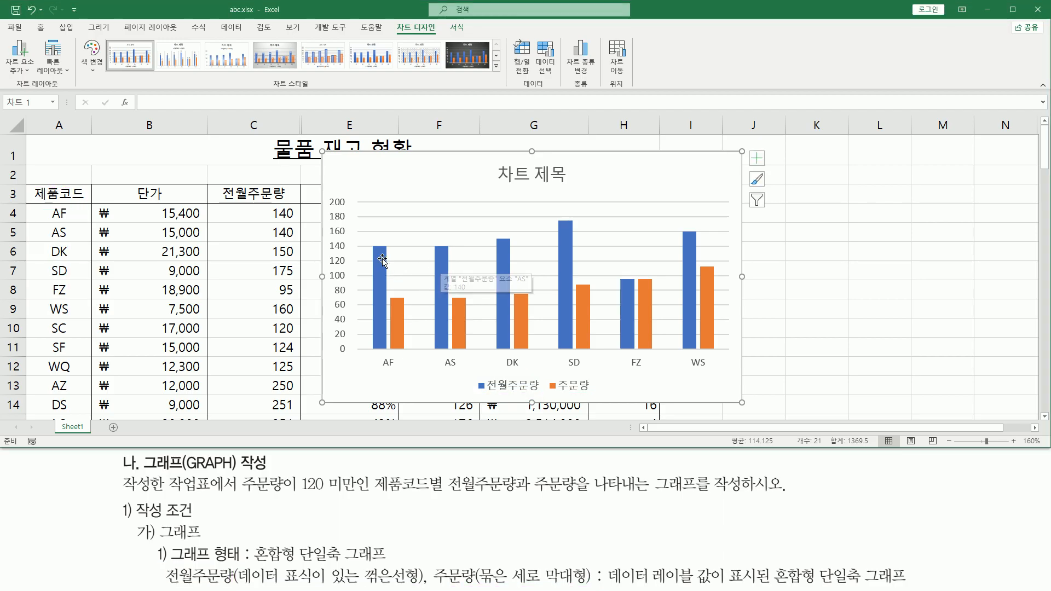
Change the 전월주문량 series from columns to a line with markers (표식이 있는 꺾은선형)
click(443, 266)
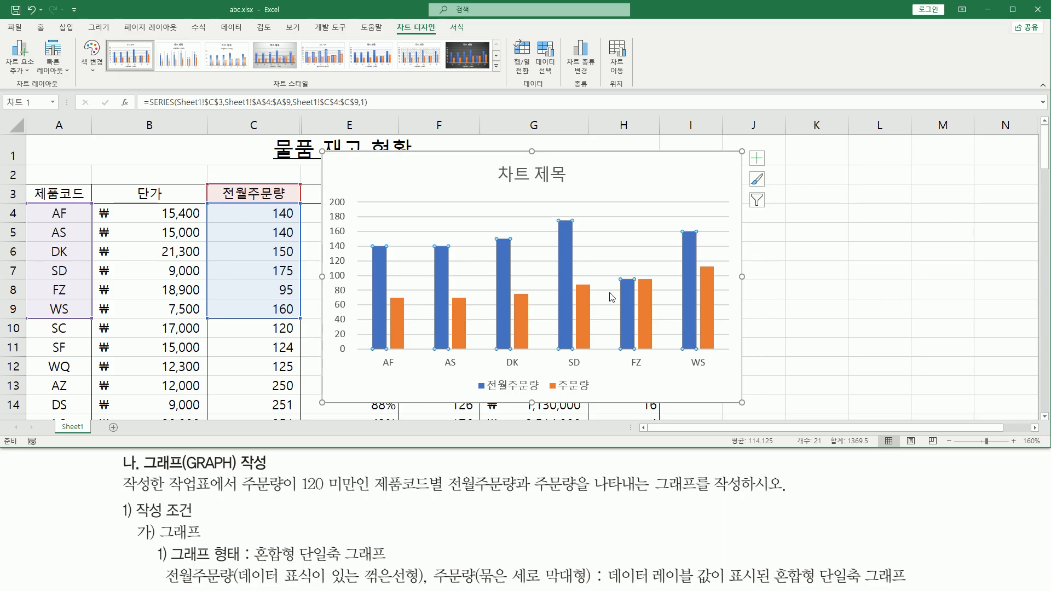
mouse_move(569, 243)
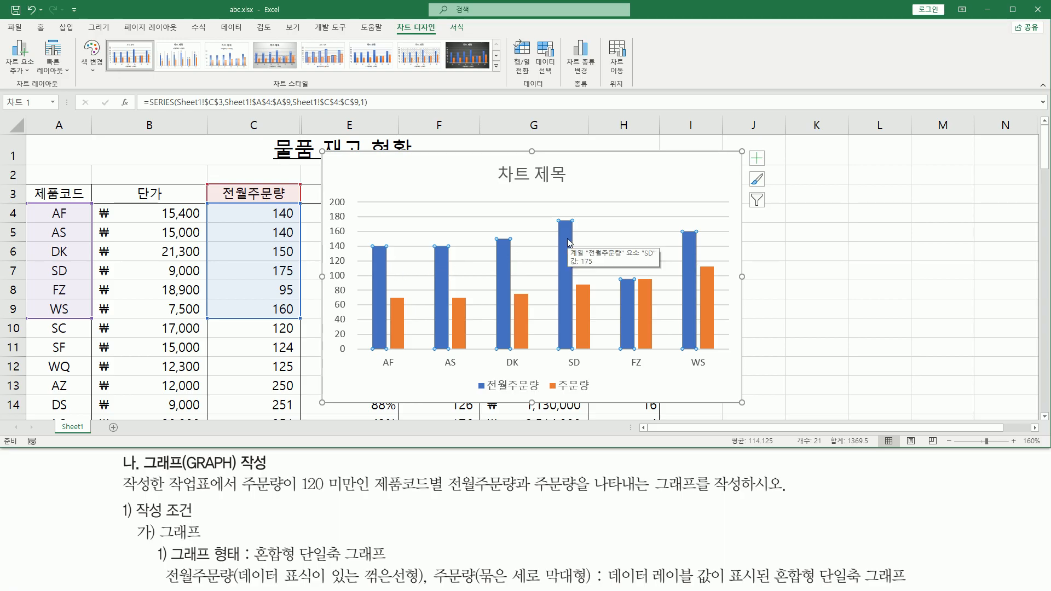
right_click(569, 242)
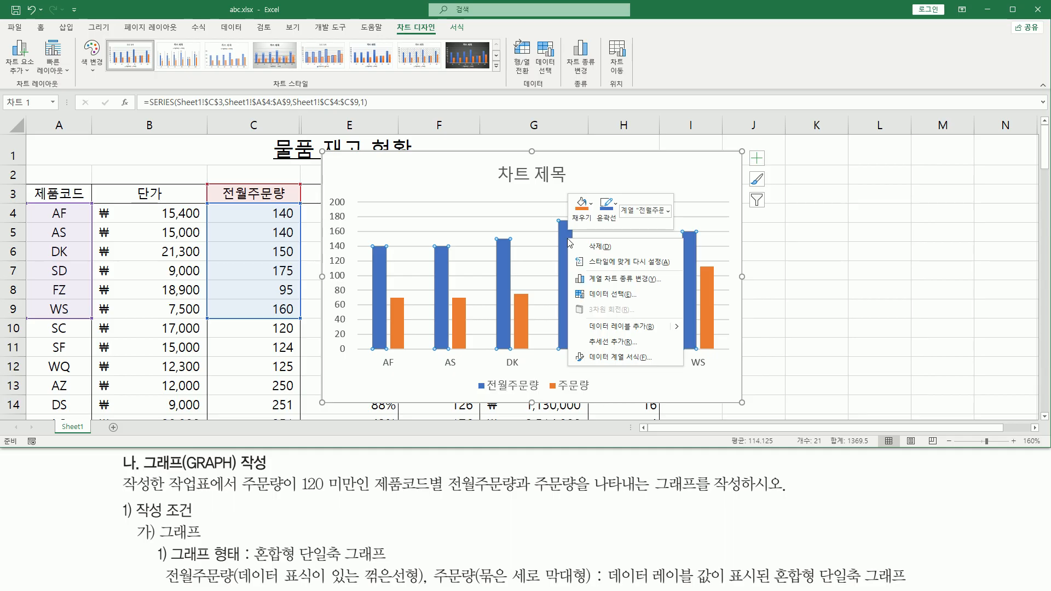
click(591, 279)
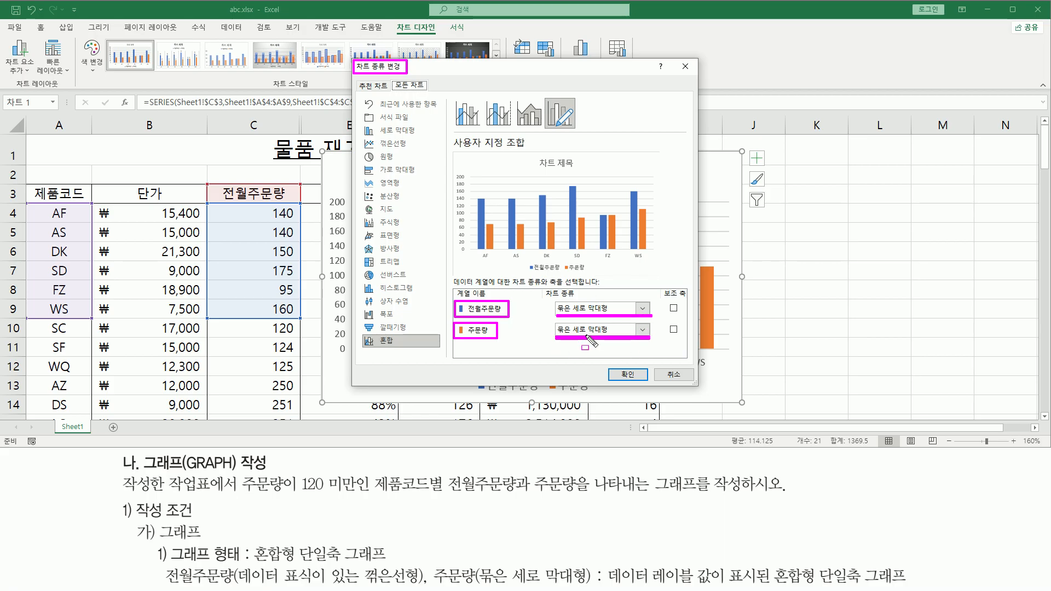
key(Escape)
drag(455, 314, 512, 300)
drag(239, 585, 426, 586)
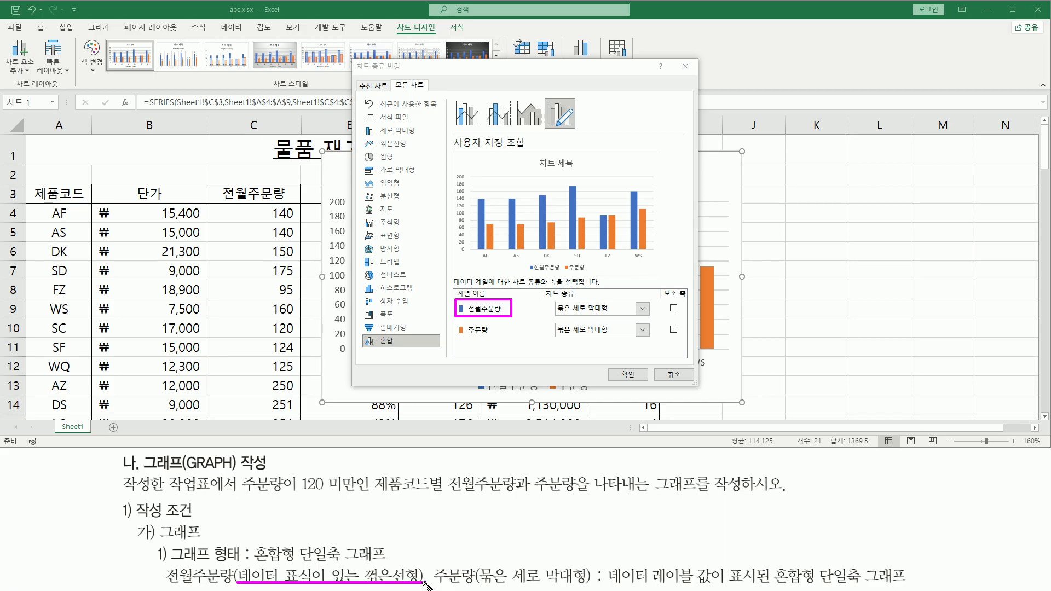
drag(557, 314, 615, 316)
click(642, 309)
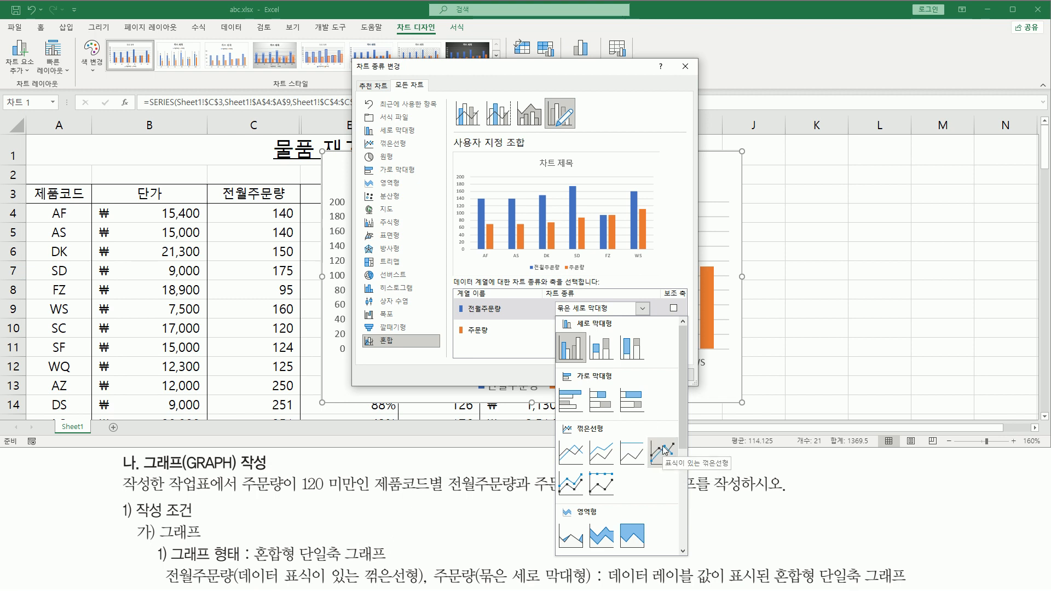
click(662, 446)
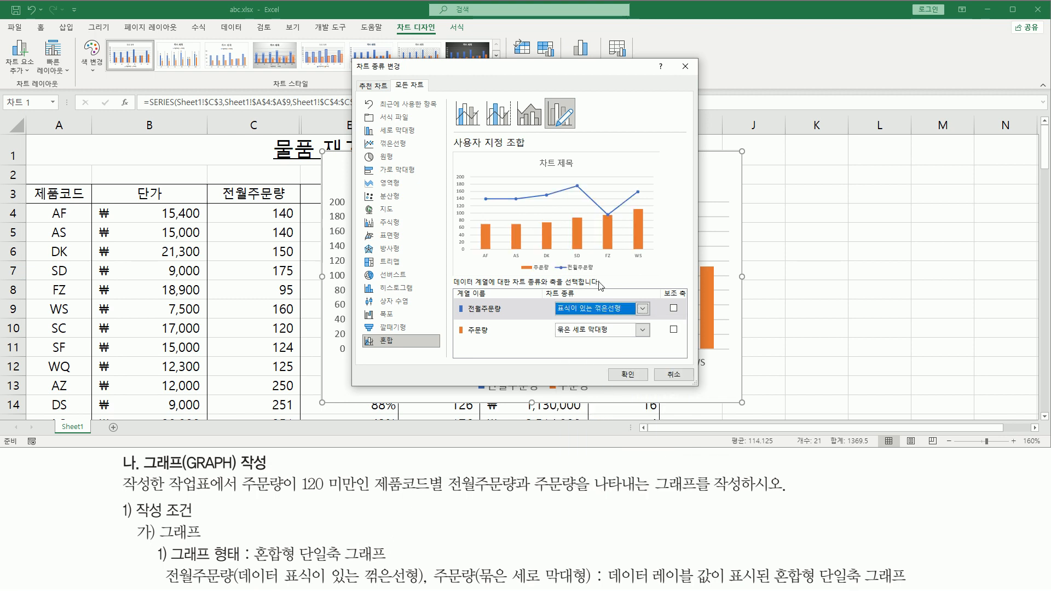
Compare the combination preview and both series' secondary-axis (보조 축) settings with the task's 혼합형 단일축 requirement
drag(450, 148, 666, 263)
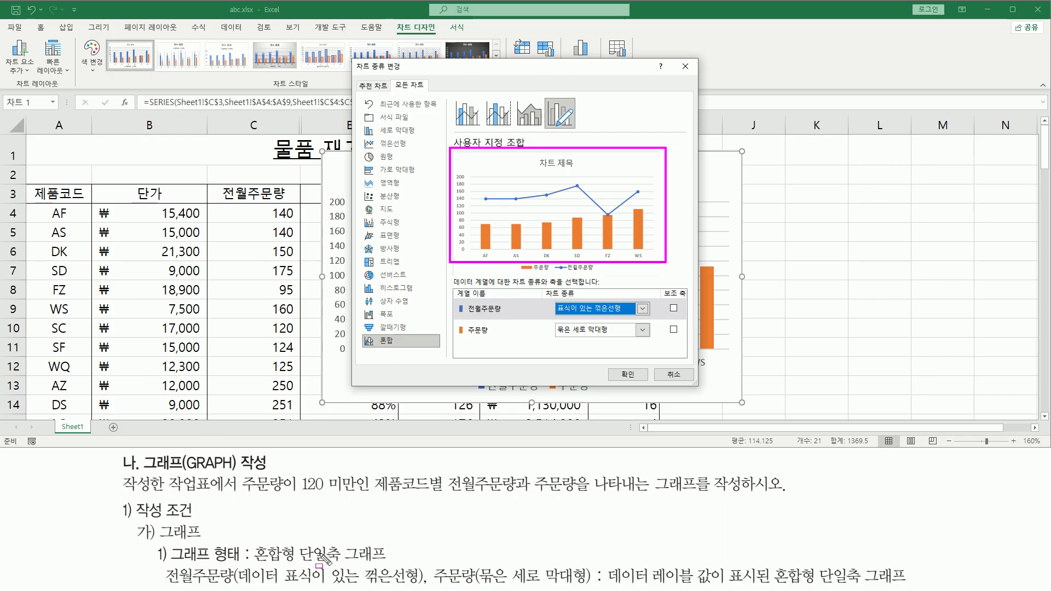
drag(255, 559, 287, 564)
drag(296, 539, 343, 563)
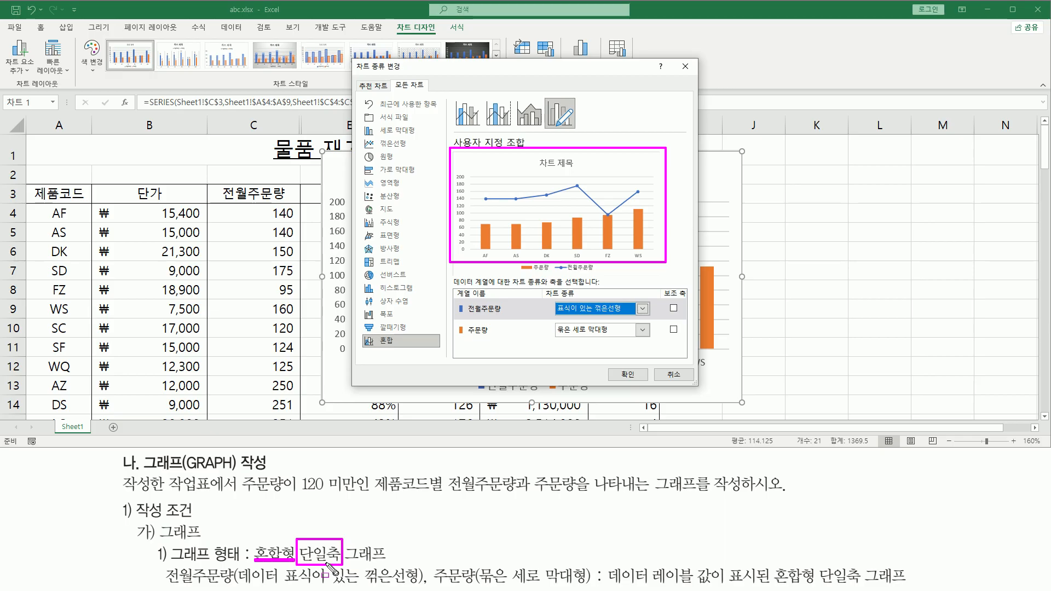
drag(663, 288, 689, 340)
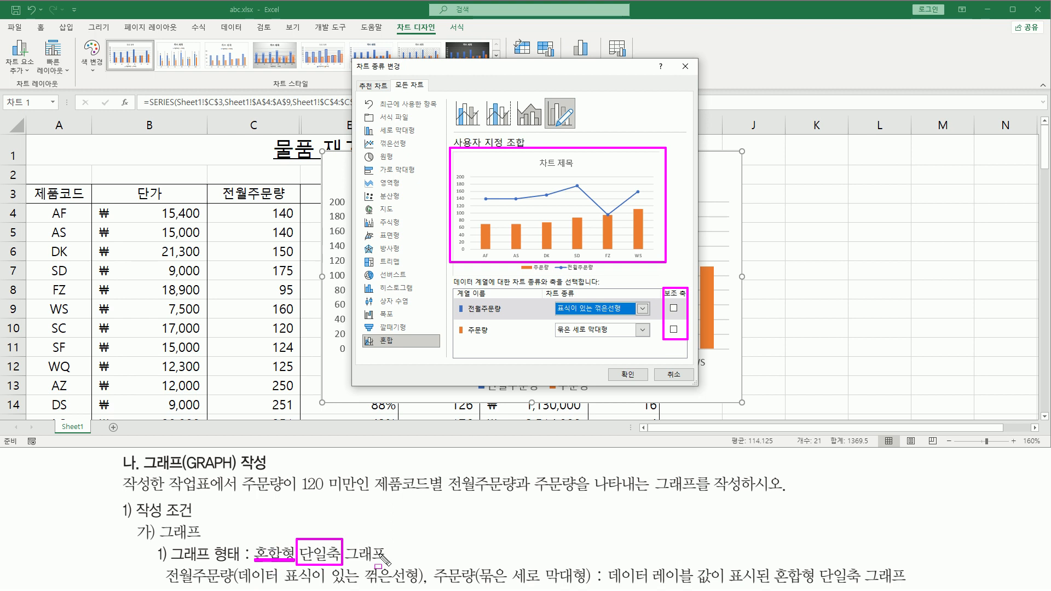
drag(173, 585, 589, 581)
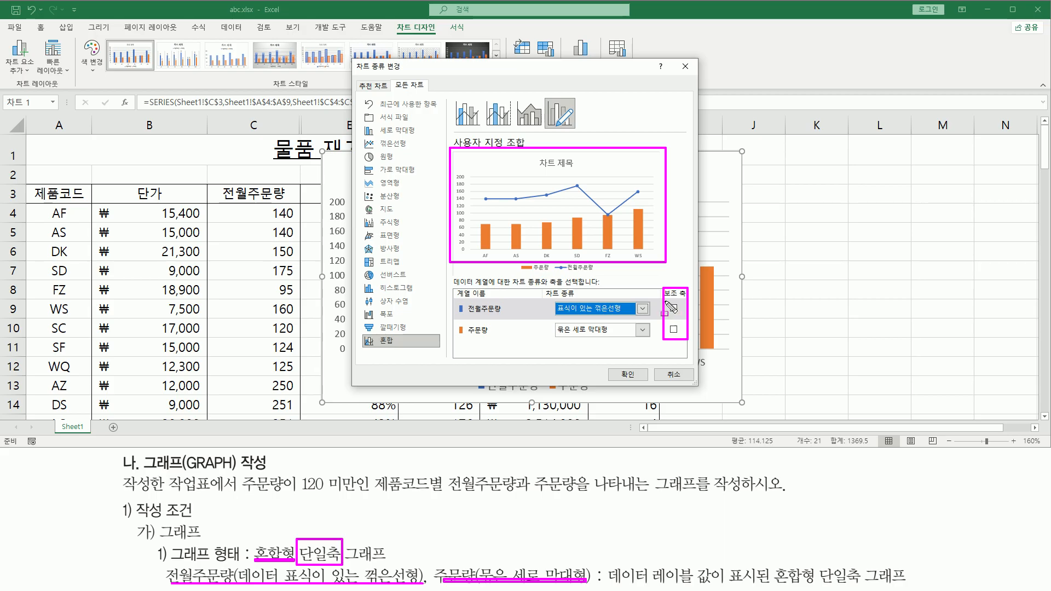
drag(670, 333, 678, 333)
key(Escape)
Try plotting the 전월주문량 series on the secondary axis, and clear that option again
mouse_move(456, 300)
mouse_down()
mouse_move(490, 322)
mouse_move(534, 323)
mouse_up()
click(674, 309)
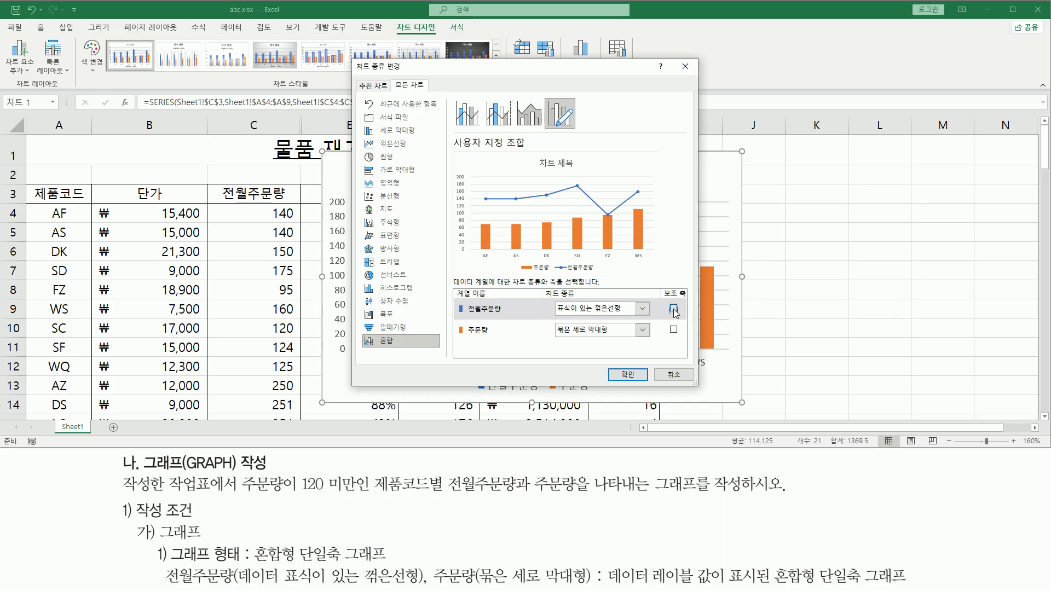
drag(644, 171, 660, 254)
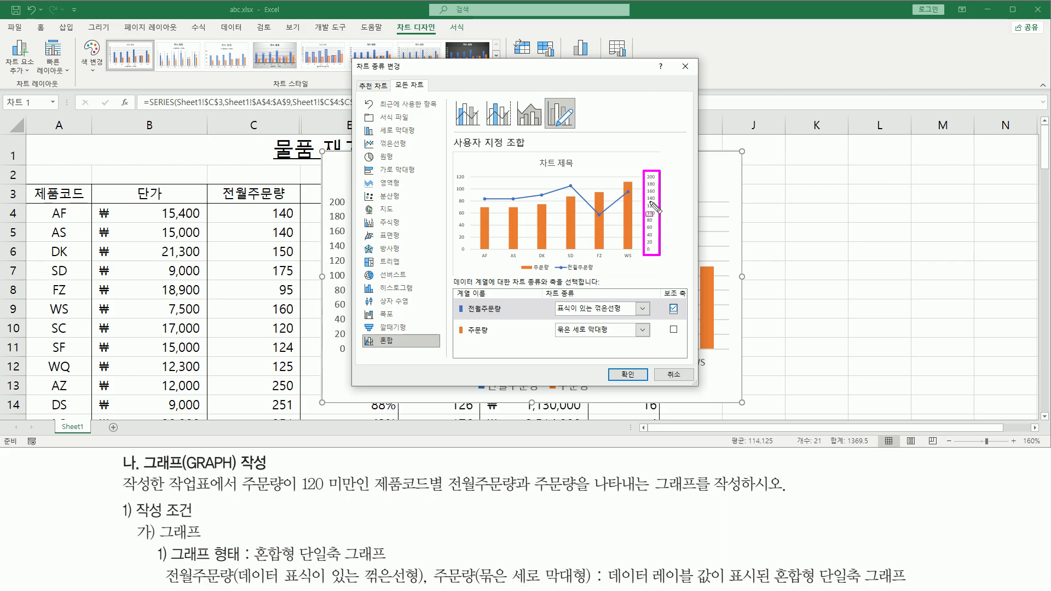
key(Escape)
click(674, 308)
Try plotting the 주문량 series on the secondary axis, and remove it from that axis again
drag(665, 322, 682, 338)
key(Escape)
click(674, 330)
drag(460, 335, 506, 334)
drag(667, 321, 681, 340)
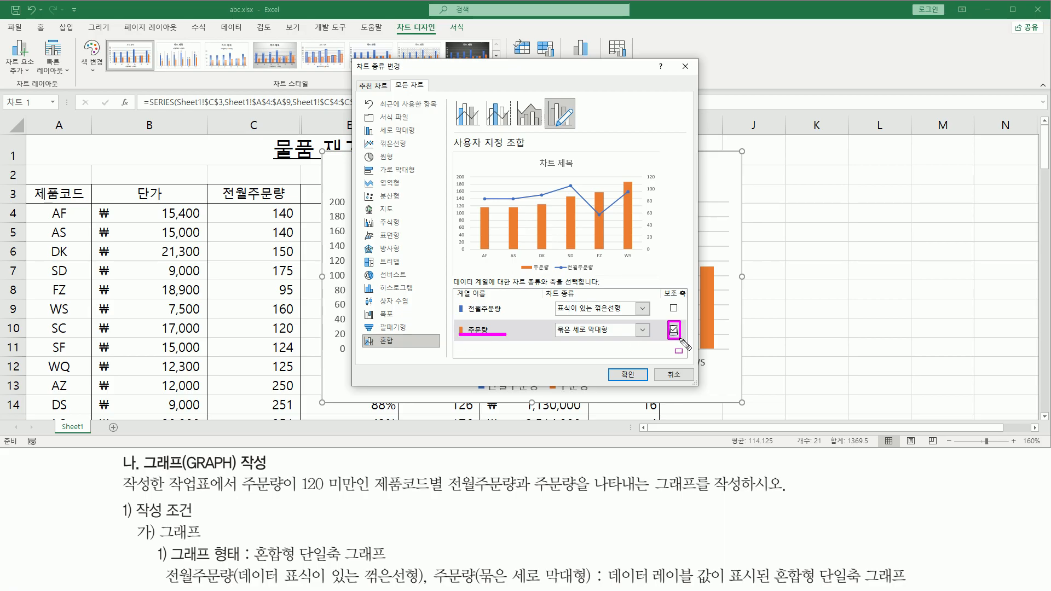
drag(644, 168, 662, 259)
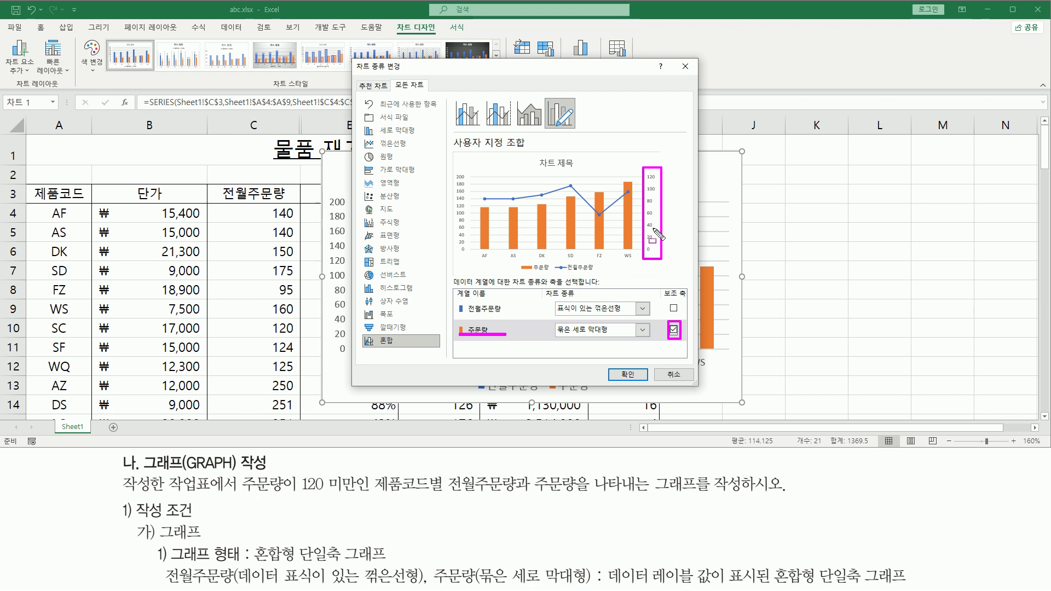
drag(296, 544, 346, 564)
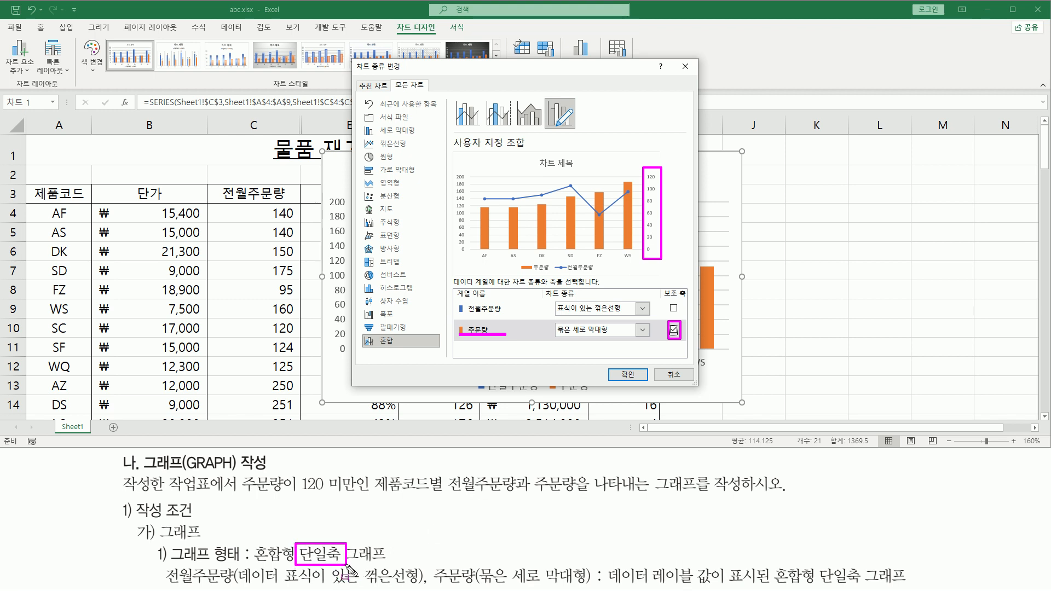
click(674, 330)
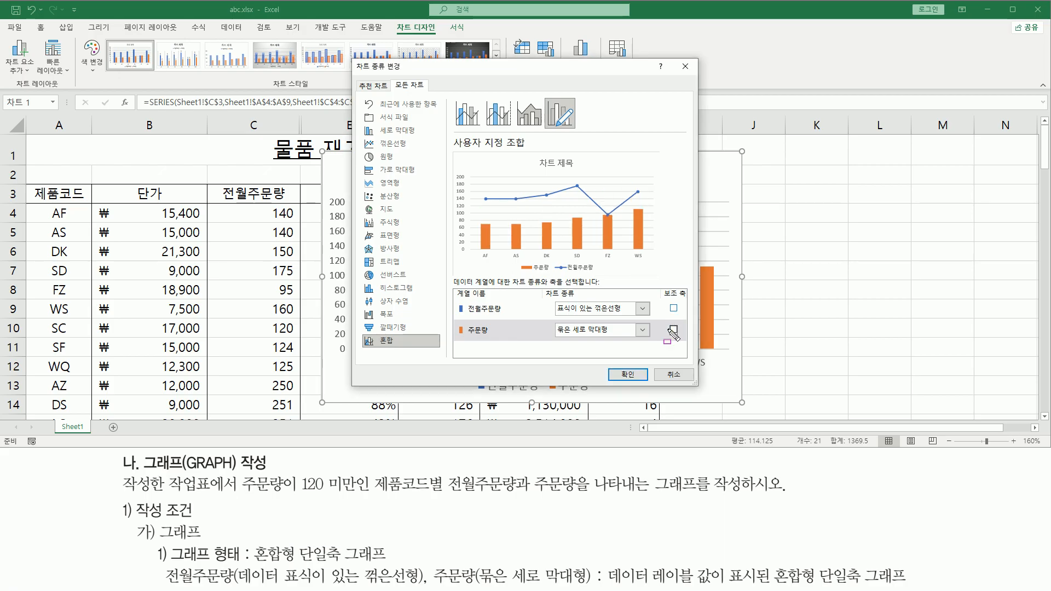
Apply the combination with 전월주문량 as 표식이 있는 꺾은선형 and 주문량 as 묶은 세로 막대형, neither on the secondary axis
drag(296, 542, 344, 564)
drag(185, 587, 584, 585)
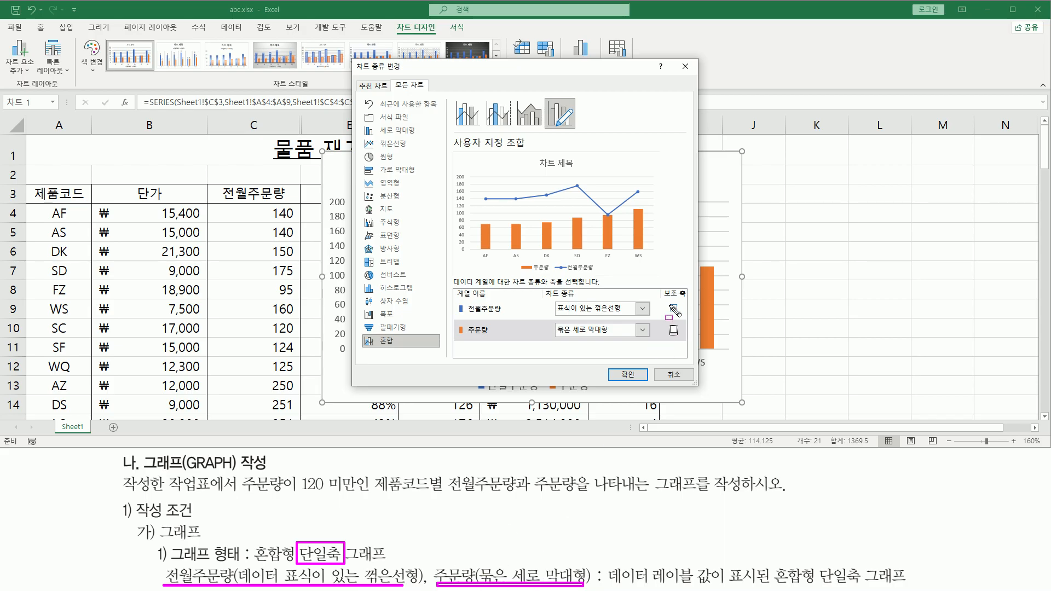
drag(665, 300, 683, 339)
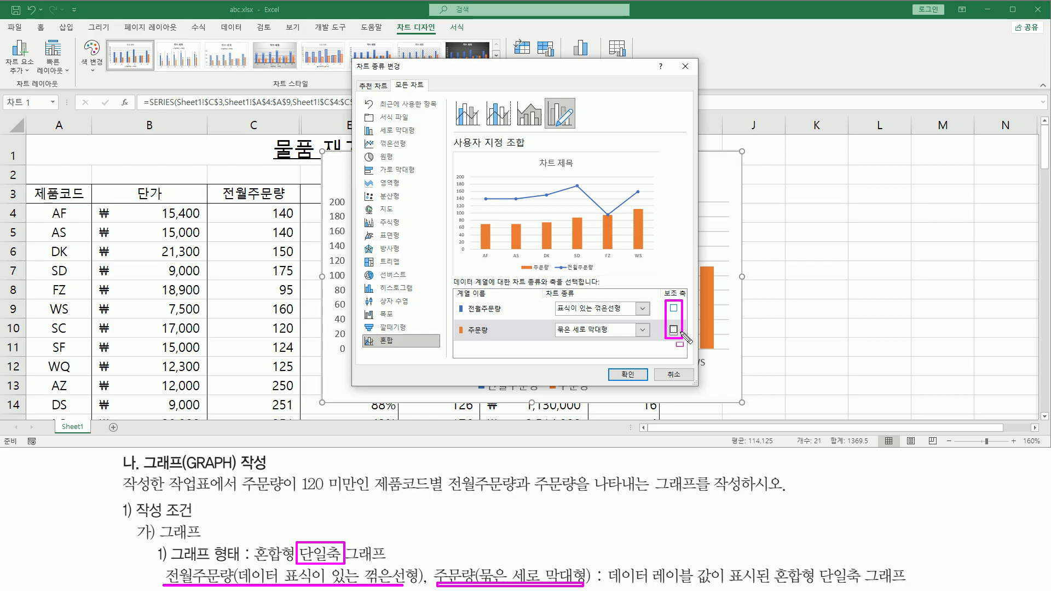
key(Escape)
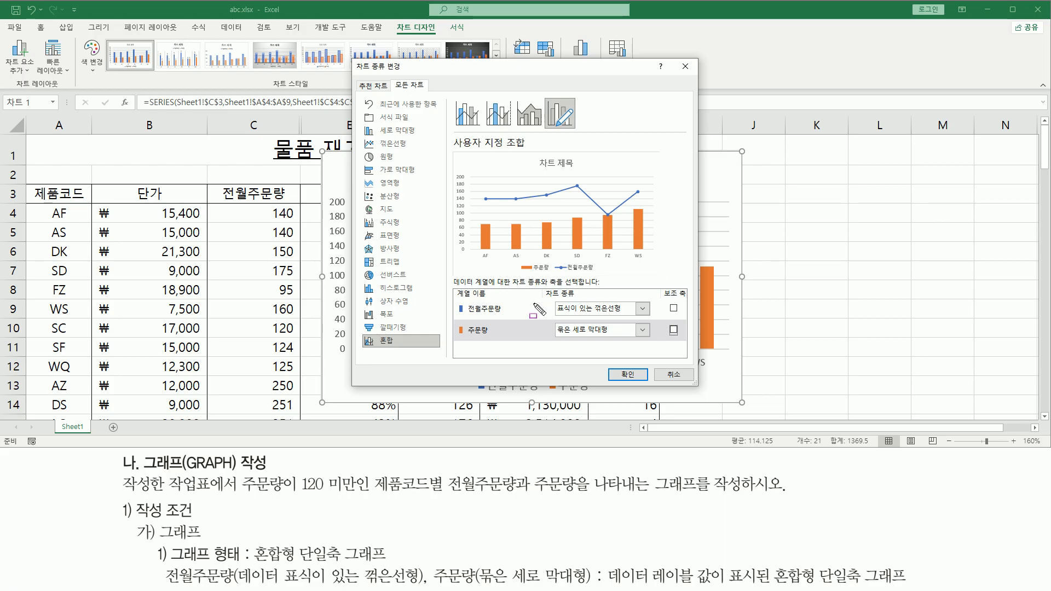
mouse_move(459, 319)
mouse_down()
mouse_move(660, 329)
mouse_move(657, 300)
mouse_up()
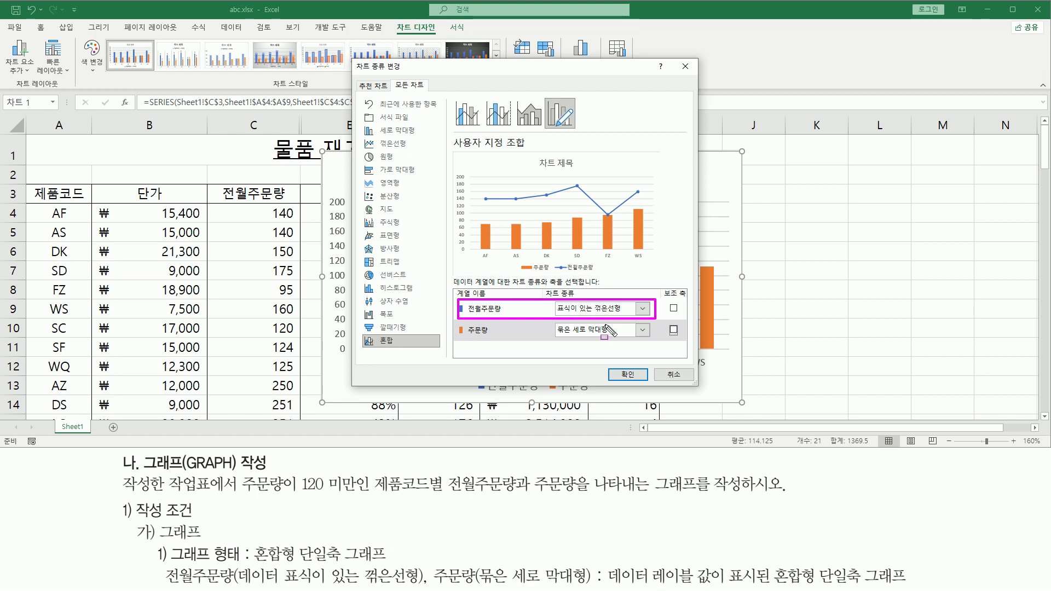
drag(607, 365, 649, 385)
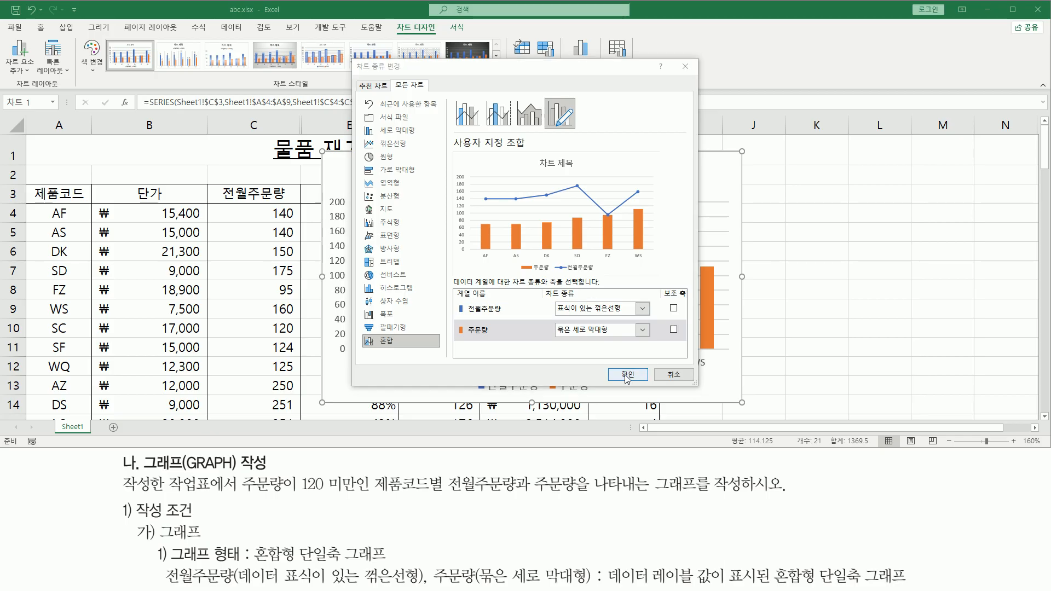
click(627, 375)
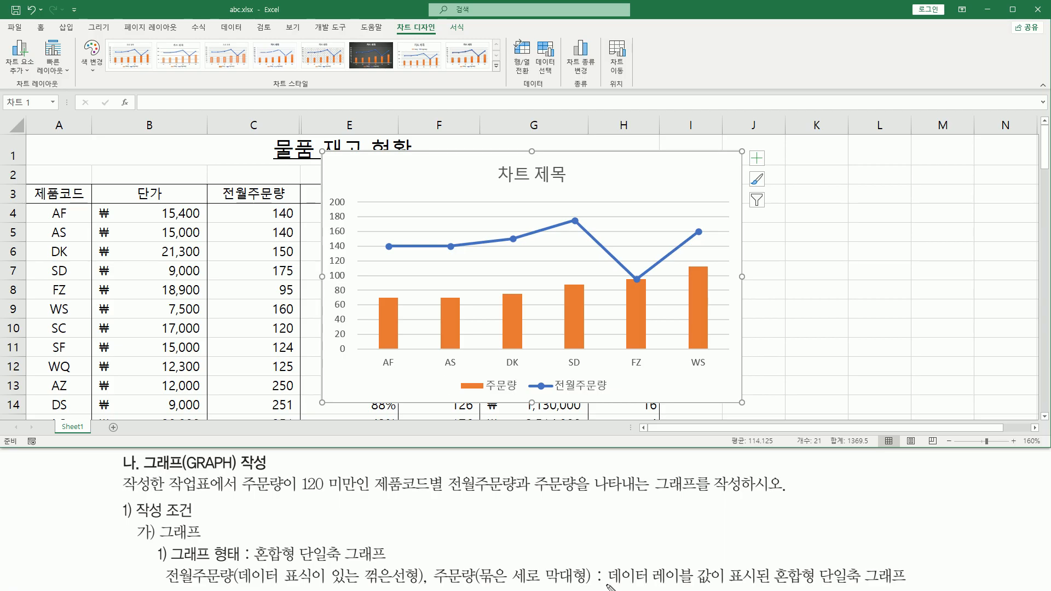
Examine the task's requirement for data label values on the 혼합형 단일축 graph against the points of the 전월주문량 line
drag(606, 584, 712, 585)
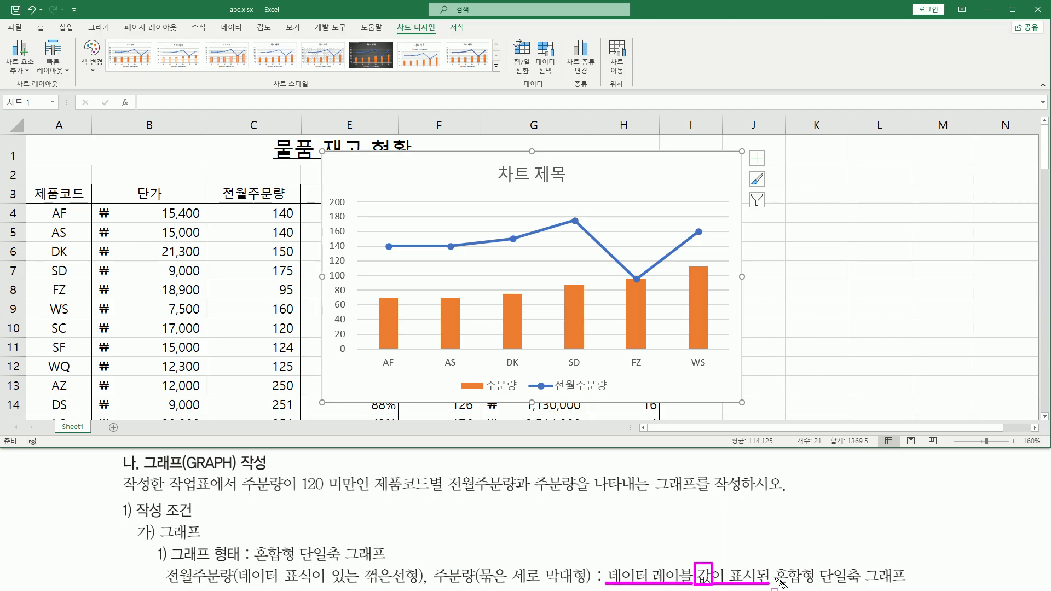
drag(774, 564, 913, 587)
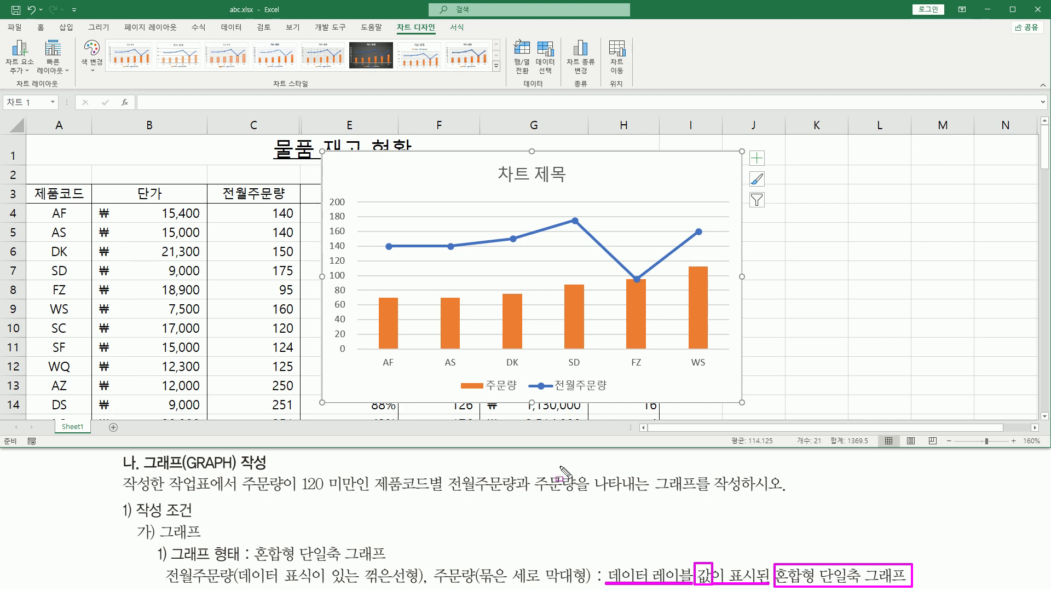
drag(602, 553, 758, 588)
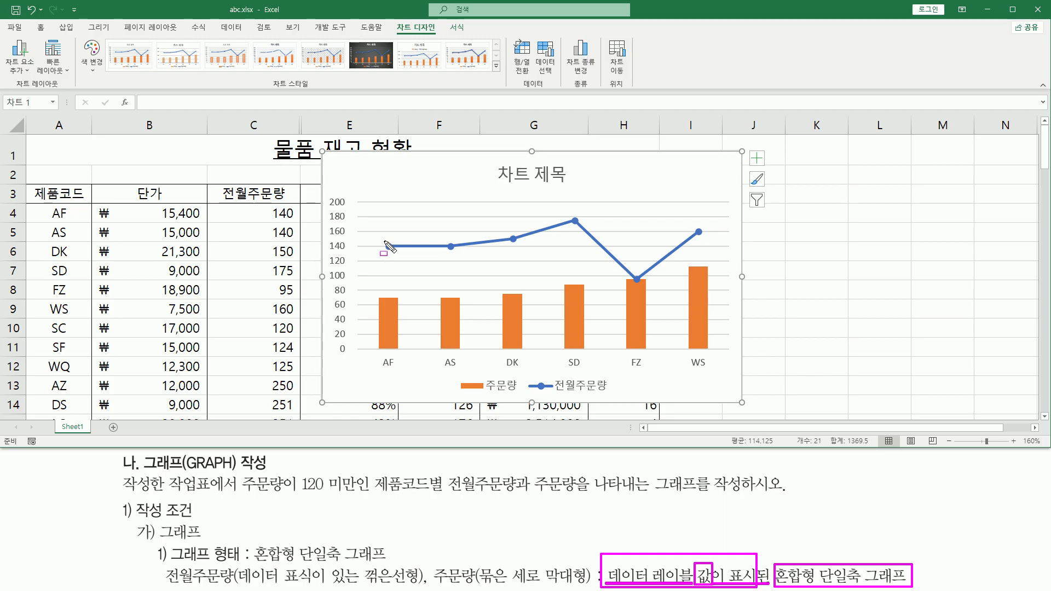
key(Escape)
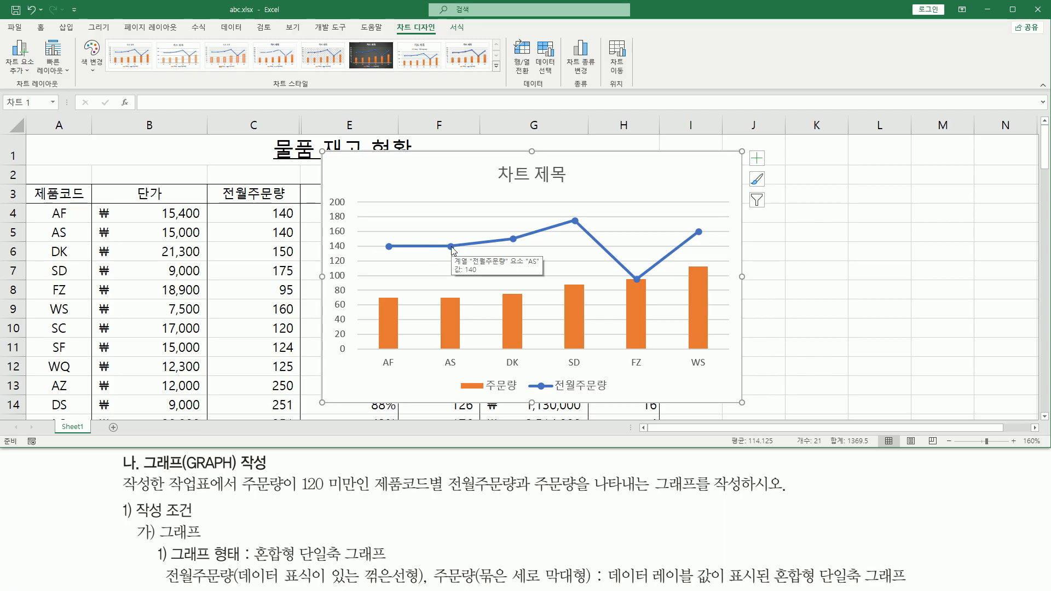
mouse_move(382, 238)
mouse_down()
mouse_move(394, 254)
mouse_move(460, 255)
mouse_up()
drag(510, 231, 520, 246)
drag(568, 214, 583, 234)
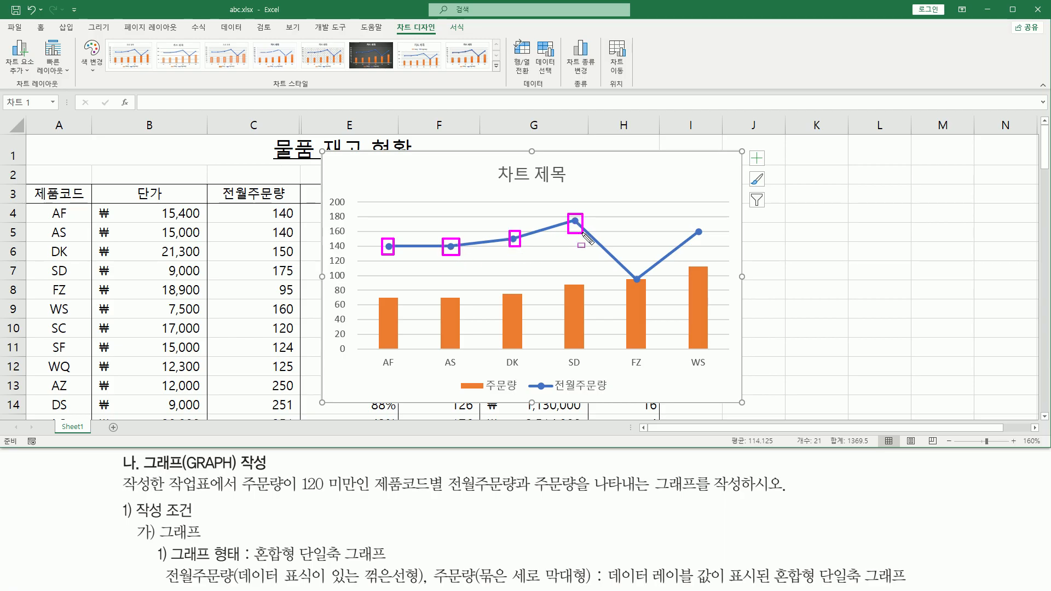
drag(631, 271, 648, 290)
drag(691, 225, 708, 241)
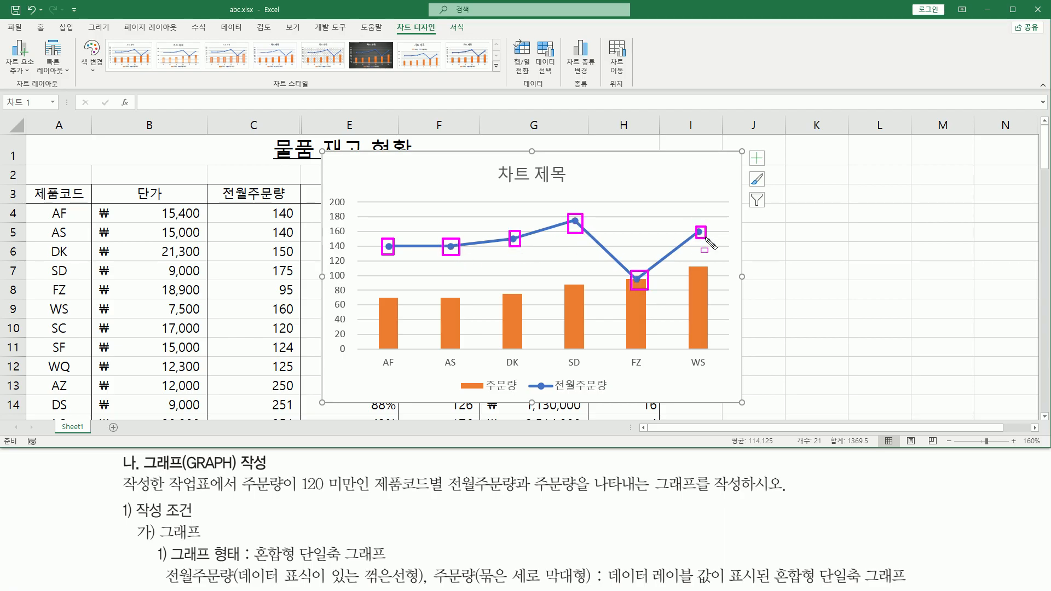
key(Escape)
Add data labels to the 전월주문량 line series
click(575, 222)
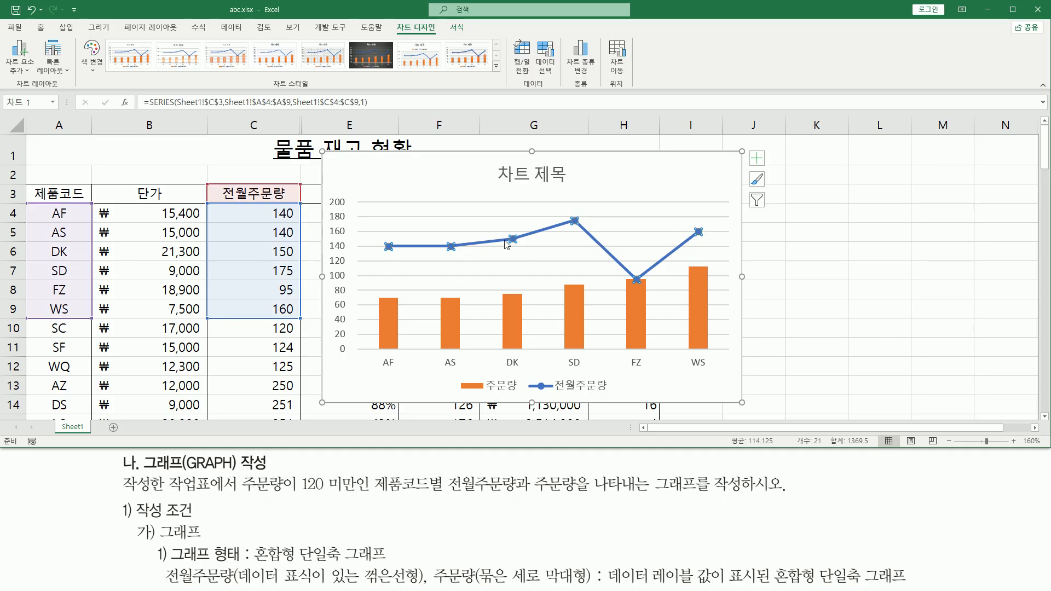
mouse_move(576, 223)
right_click(576, 222)
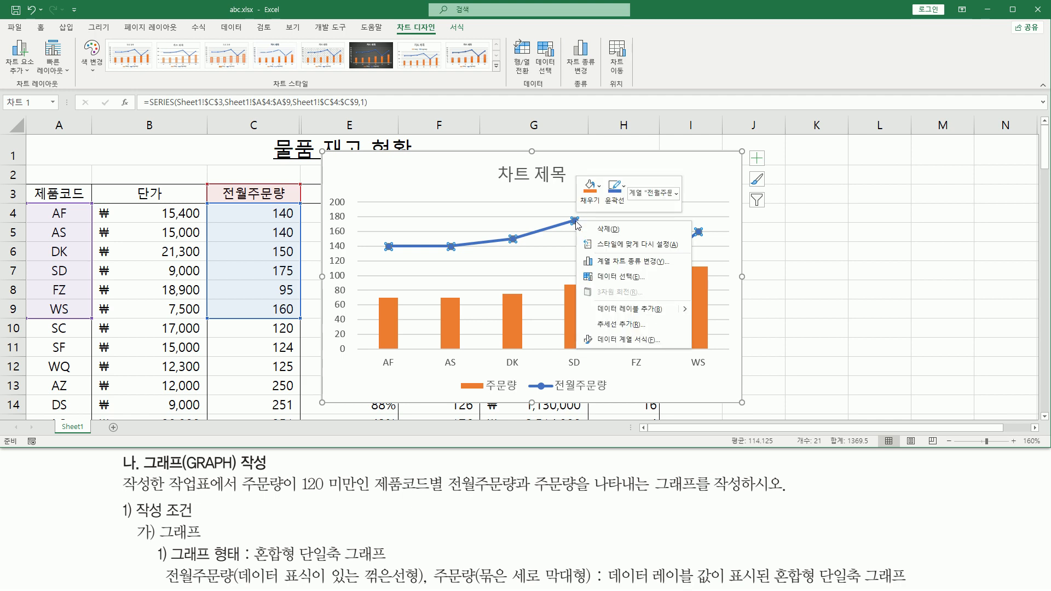
click(606, 314)
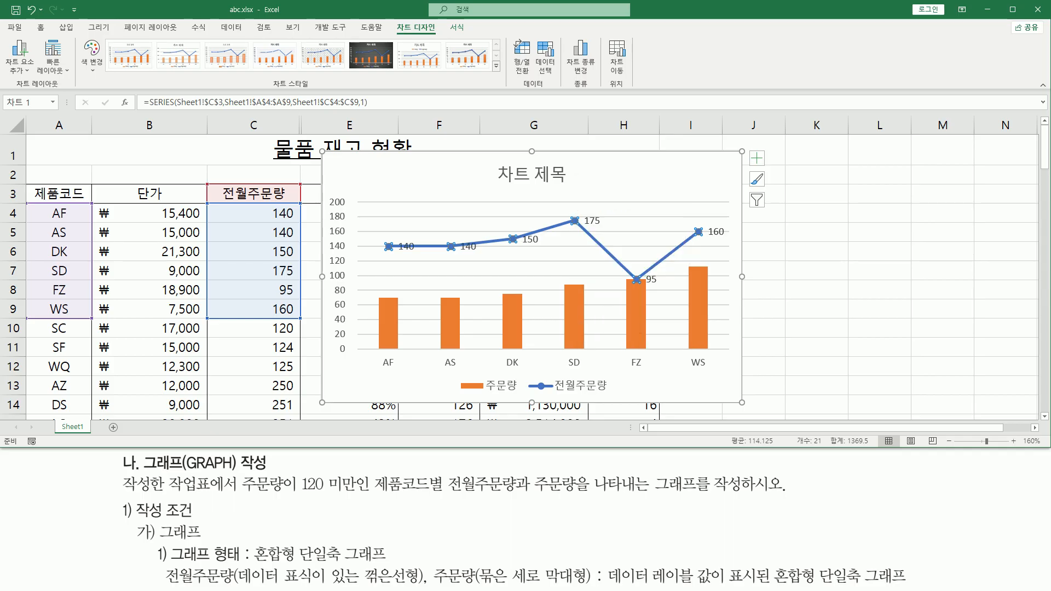
Add data labels to the 주문량 column series
mouse_move(386, 317)
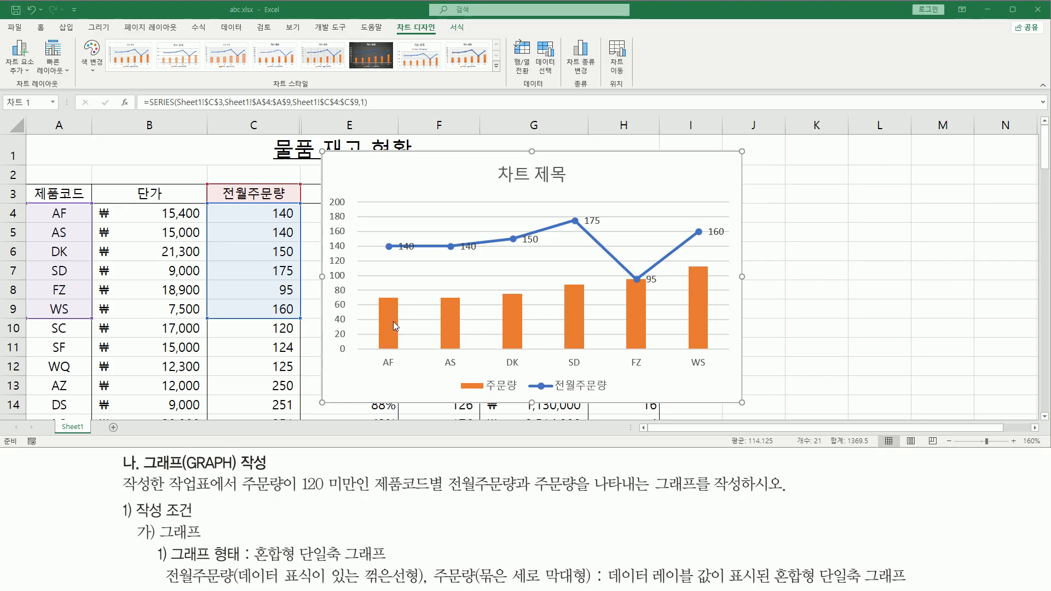
click(573, 301)
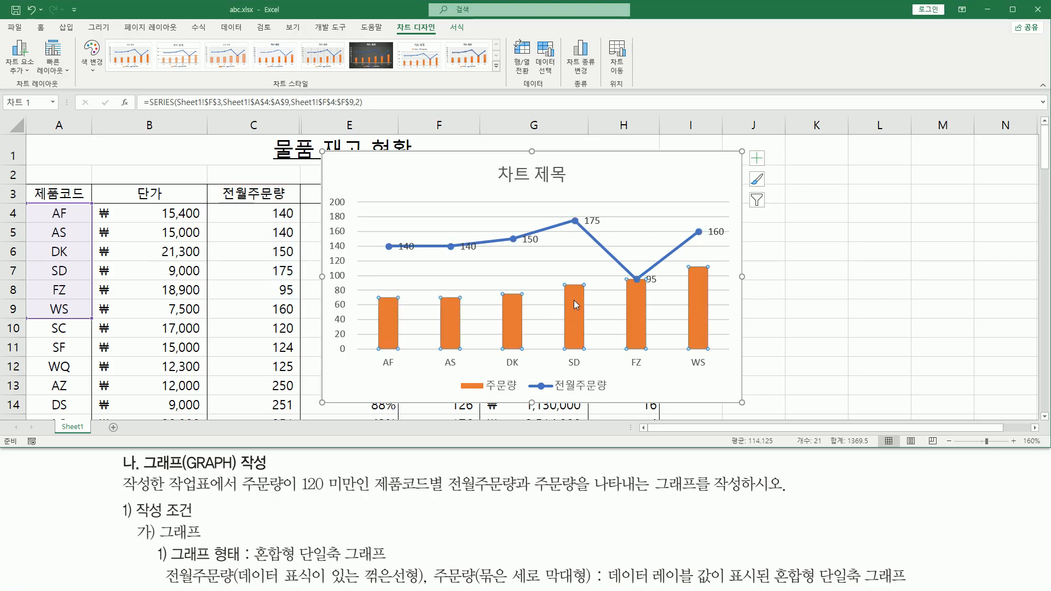
right_click(576, 305)
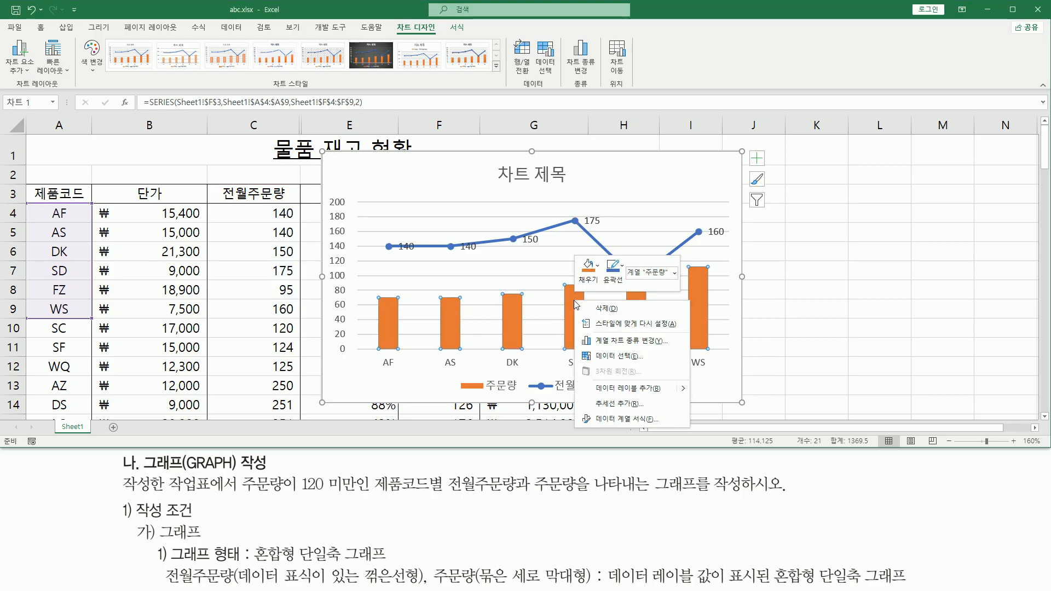
click(589, 389)
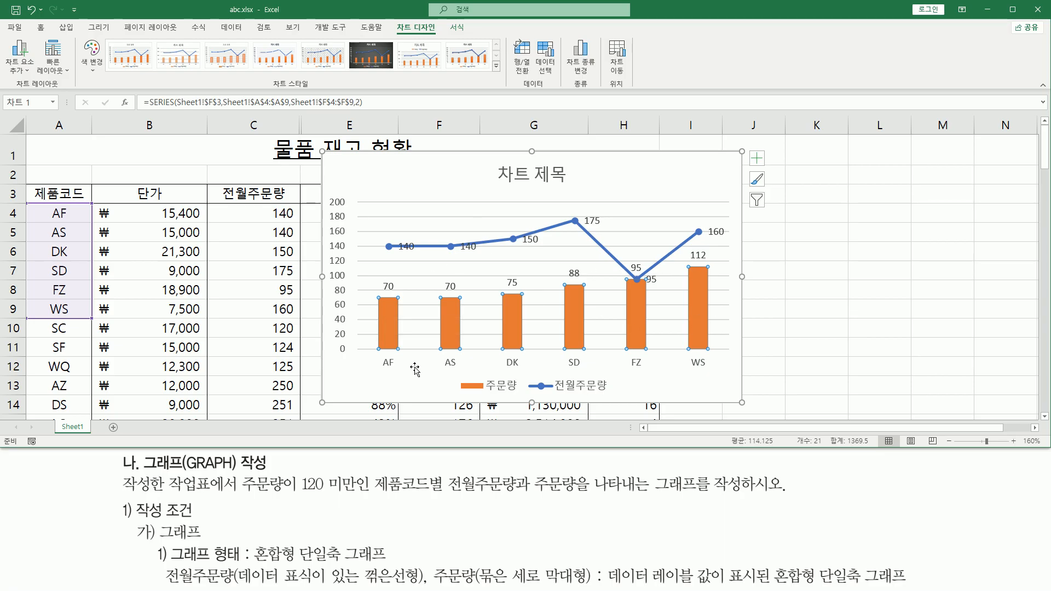
Check the chart's data labels against the graph type requirement, and read the task's 그래프 제목 requirement
drag(602, 577, 632, 577)
drag(721, 580, 938, 576)
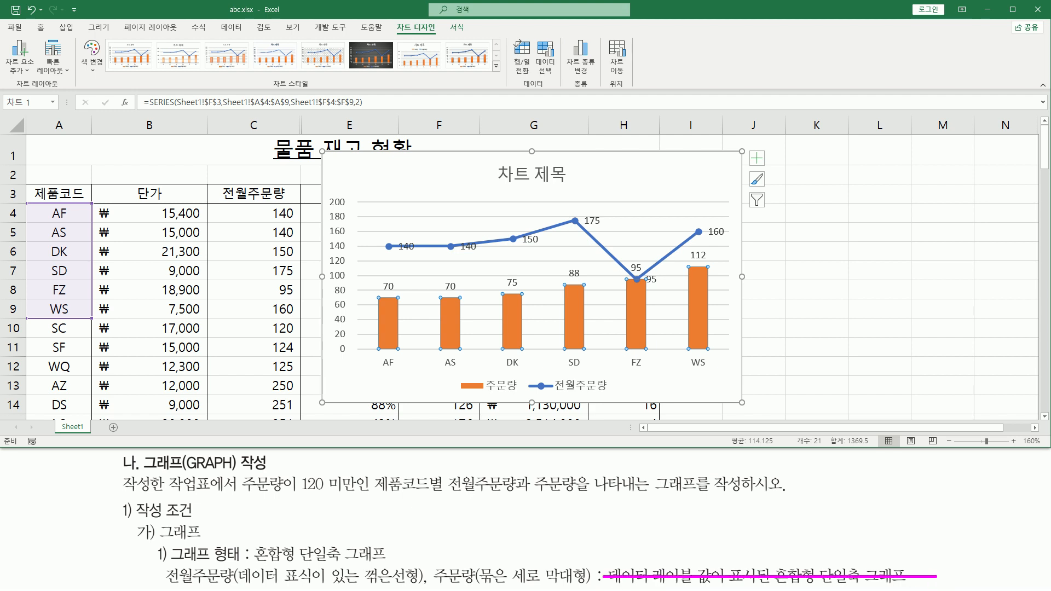
key(Escape)
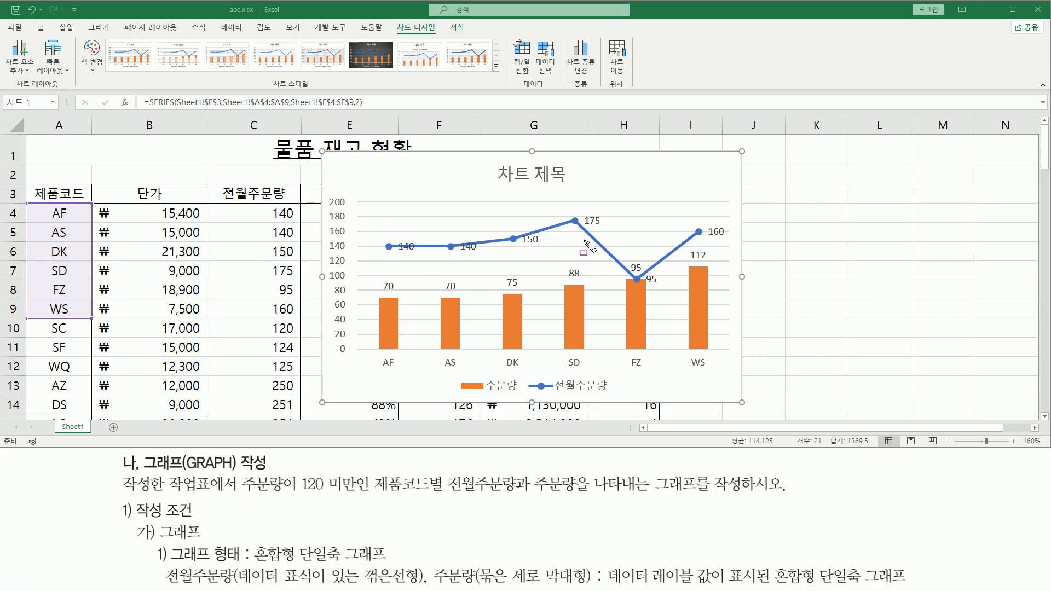
mouse_move(604, 563)
mouse_down()
mouse_move(624, 589)
mouse_move(760, 589)
mouse_up()
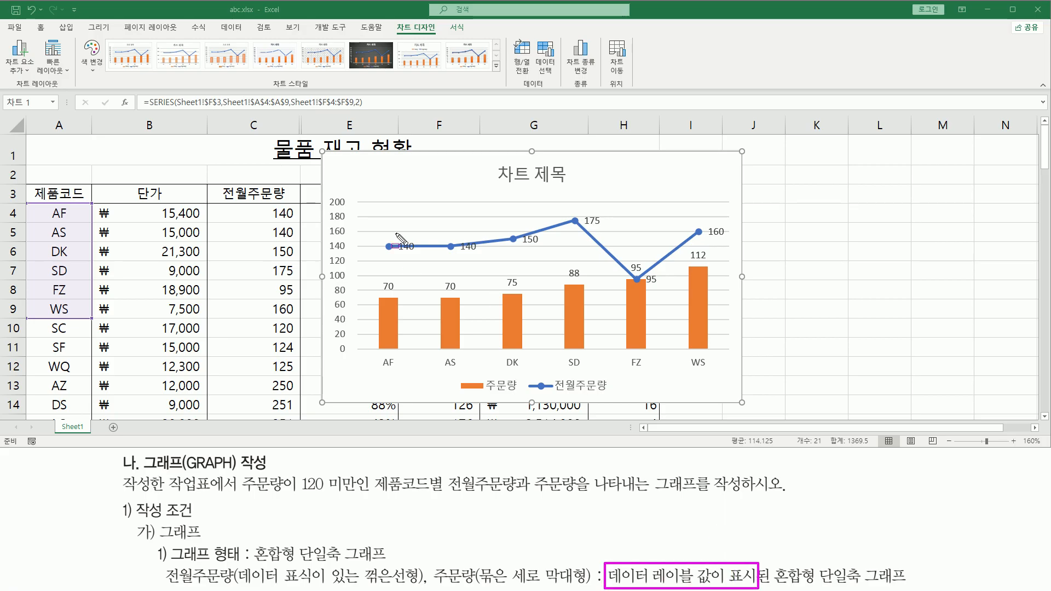
mouse_move(378, 217)
mouse_down()
mouse_move(712, 304)
mouse_move(712, 278)
mouse_up()
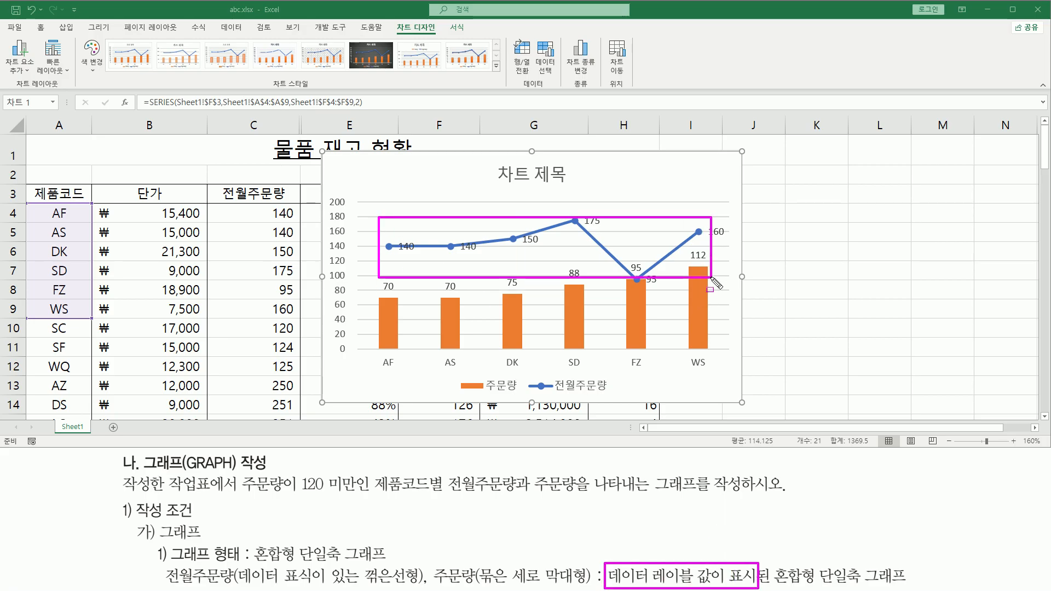
key(Escape)
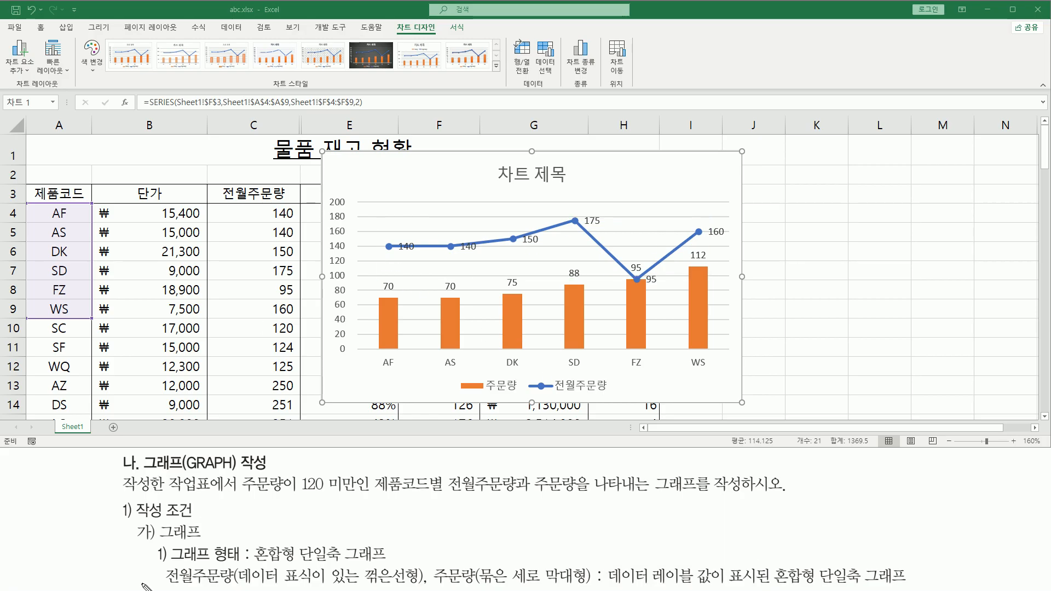
drag(144, 584, 926, 585)
key(Escape)
scroll(233, 463, down, 5)
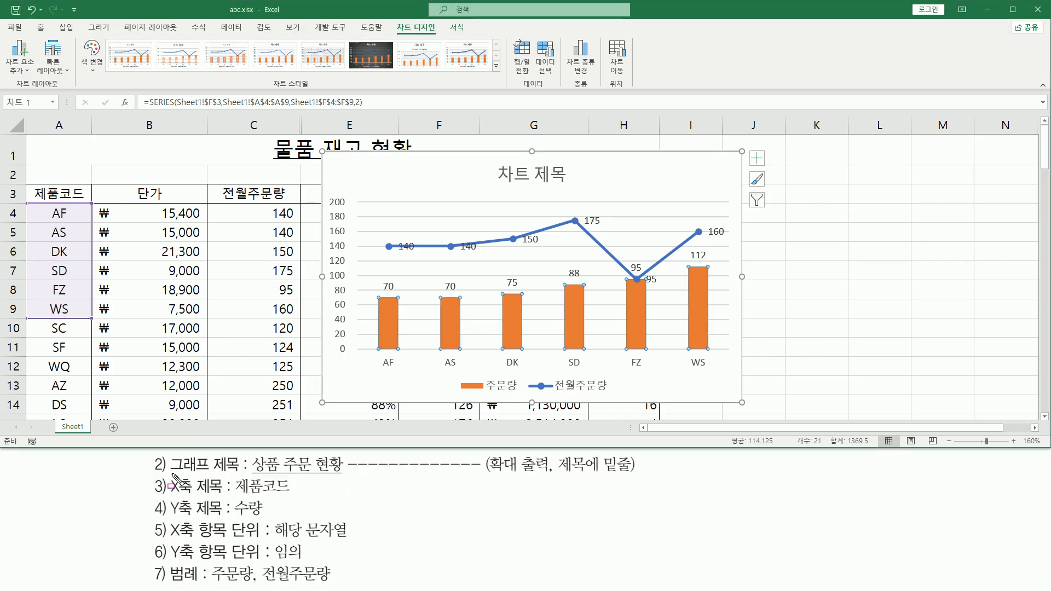
mouse_move(172, 474)
mouse_down()
mouse_move(241, 474)
mouse_move(239, 455)
mouse_move(251, 455)
mouse_move(351, 484)
mouse_up()
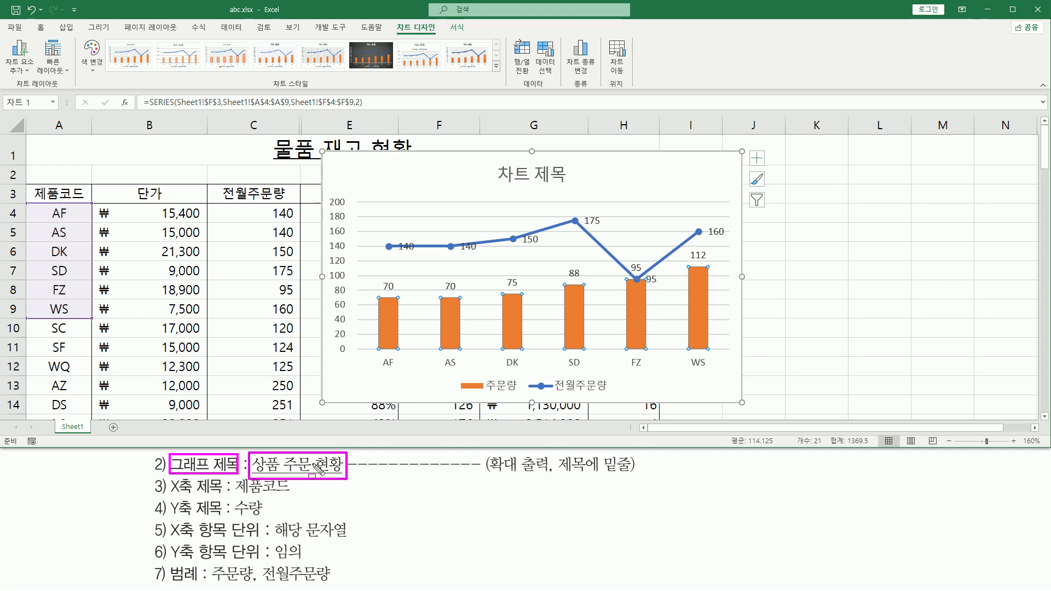
drag(495, 160, 572, 189)
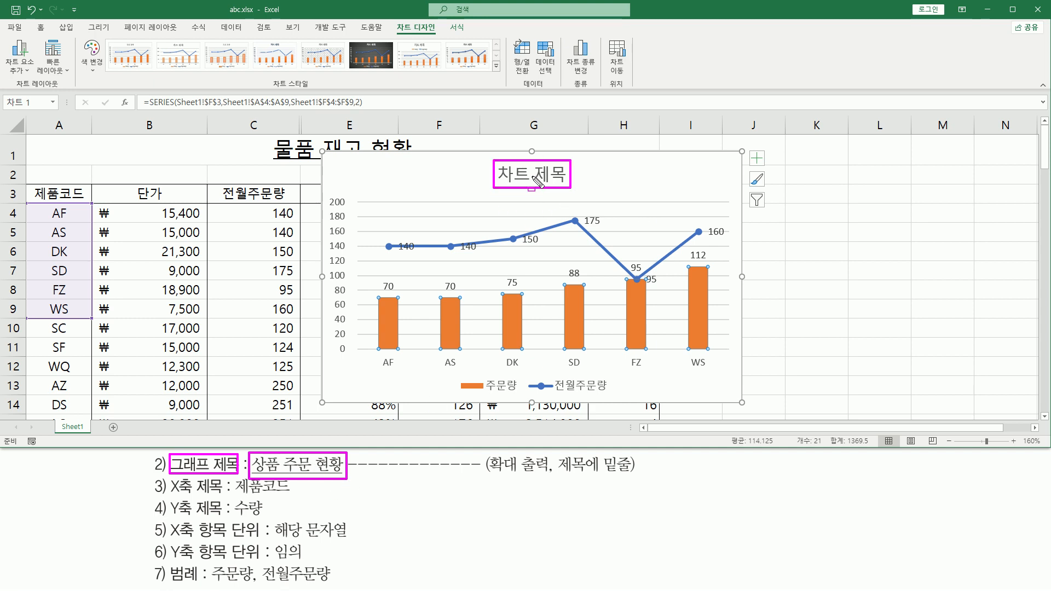
key(Escape)
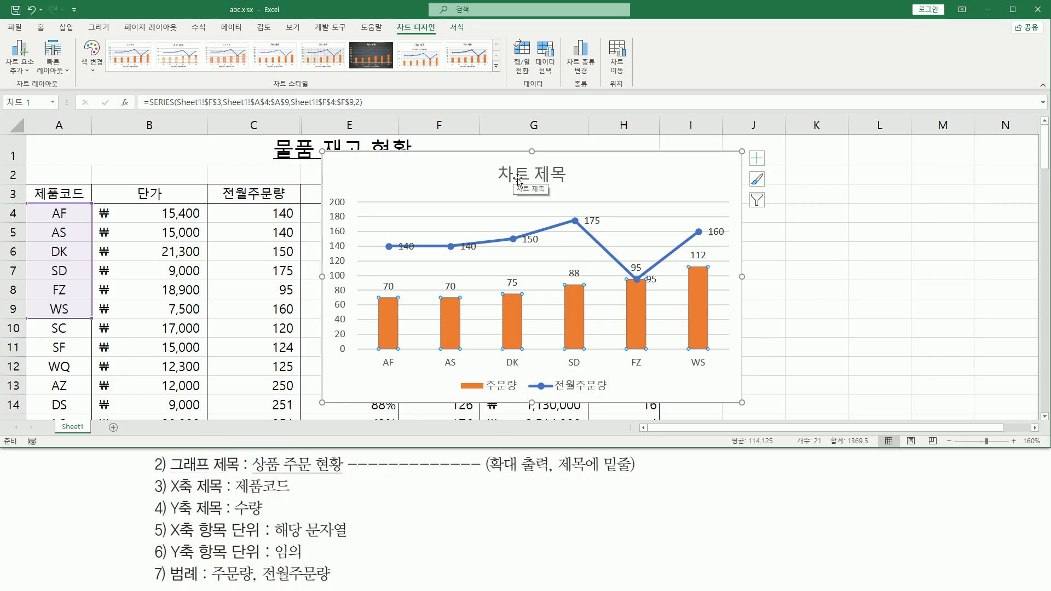
Delete the default chart title and add a chart title again with the 차트 위 option
click(517, 177)
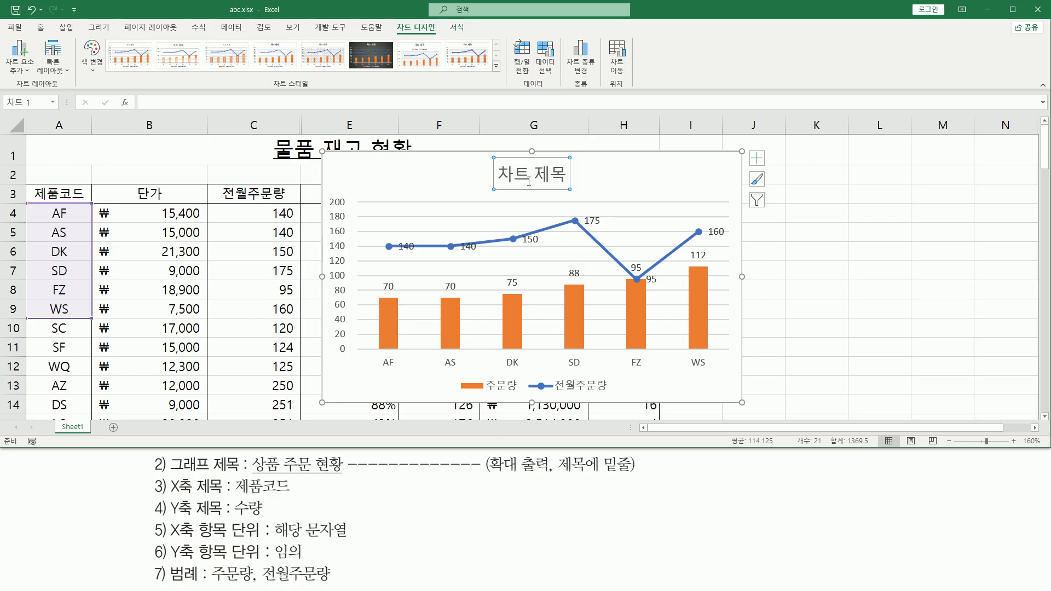
key(Delete)
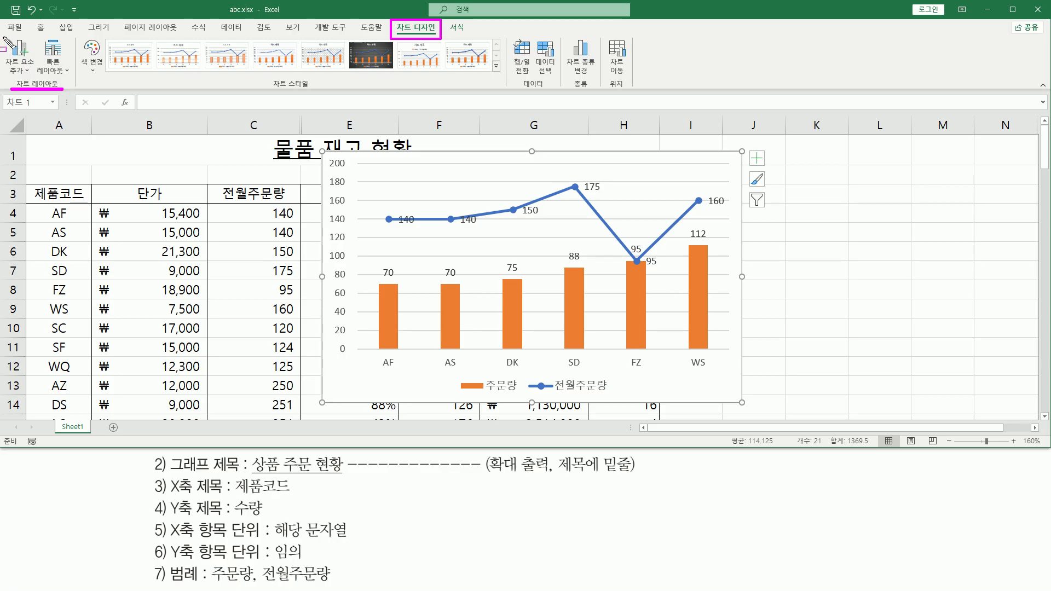
click(26, 72)
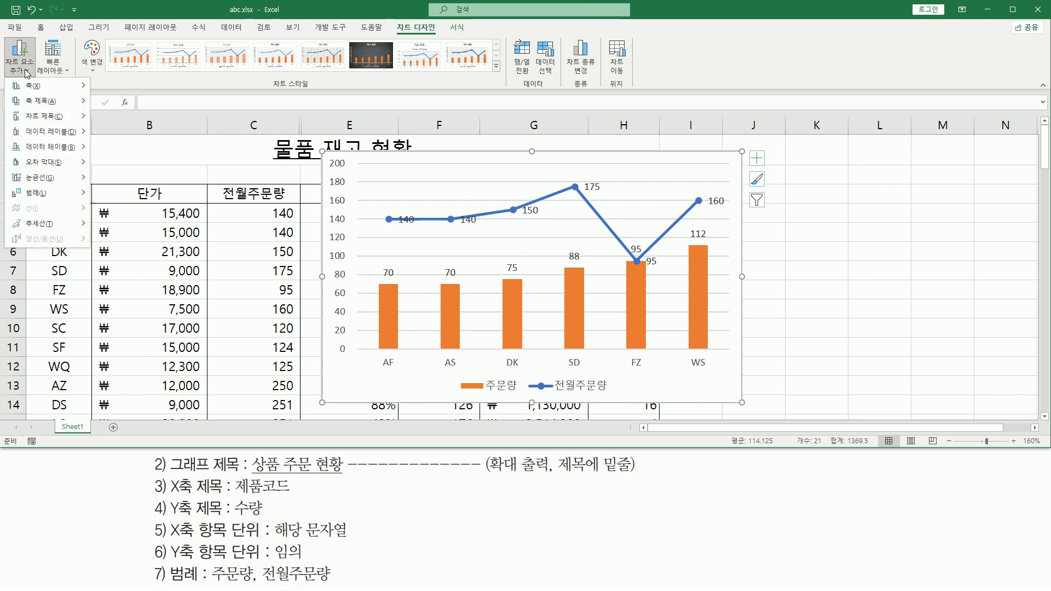
mouse_move(40, 118)
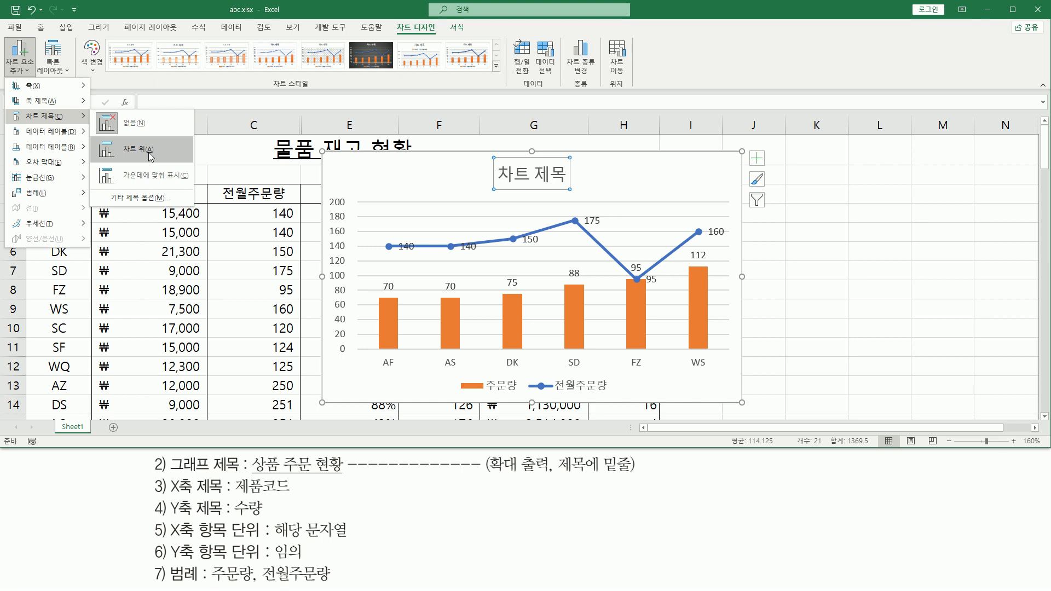
click(151, 158)
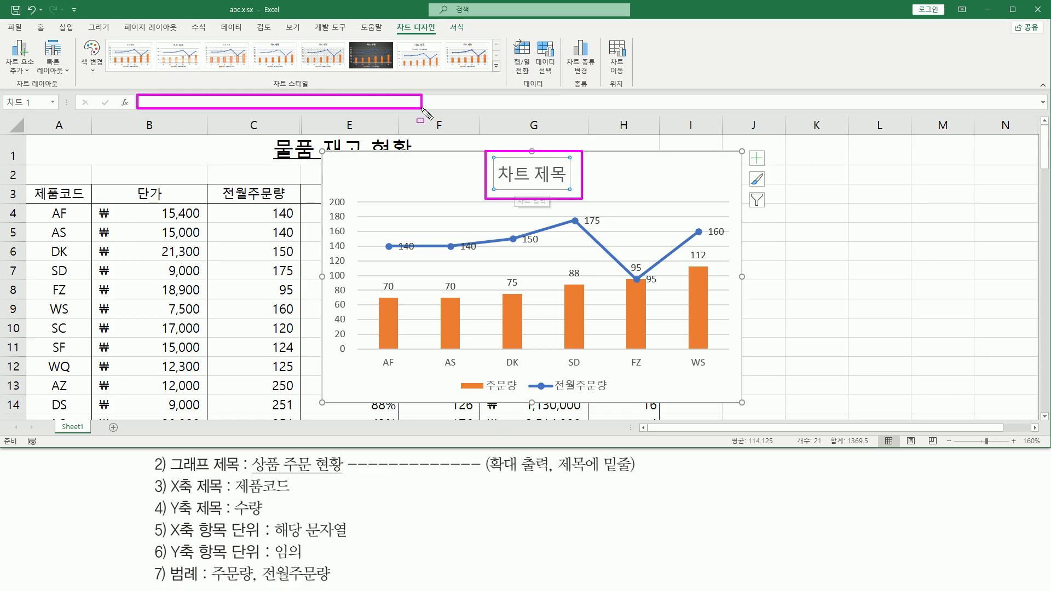
Set the chart title text to 상품 주문 현황
click(183, 102)
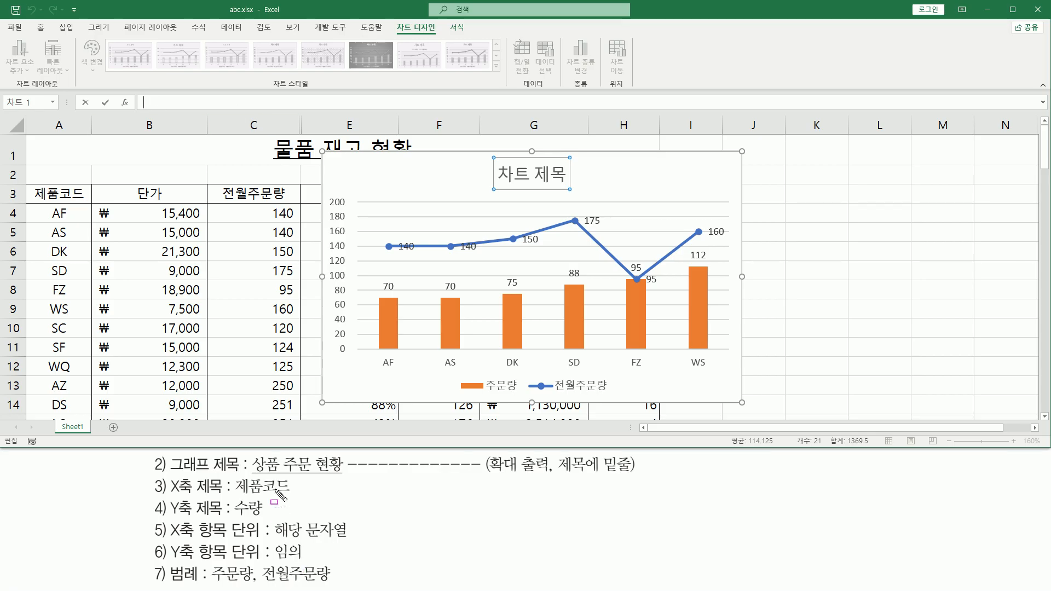
drag(366, 482, 355, 480)
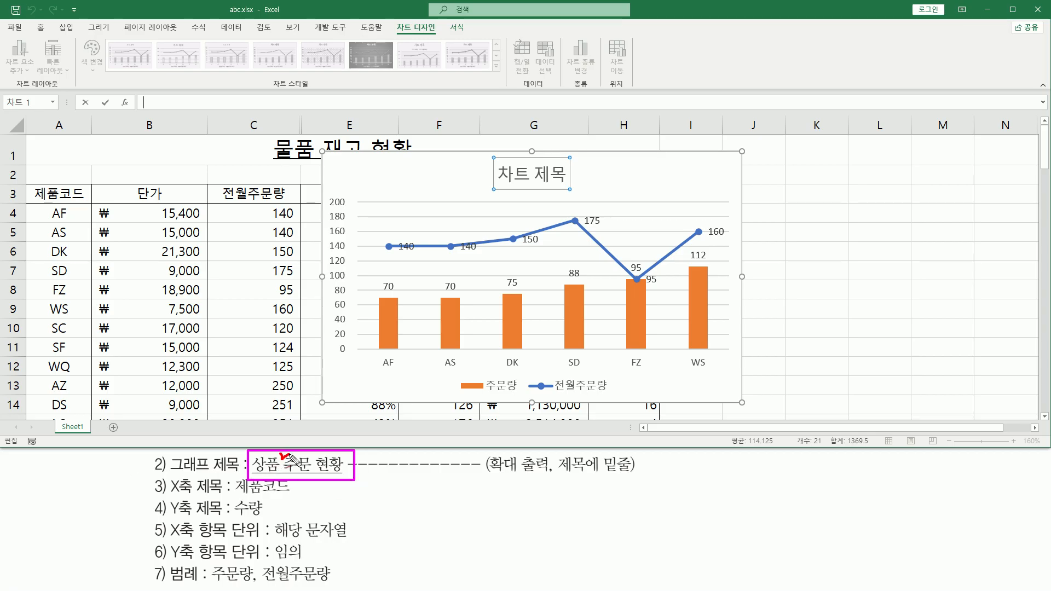
drag(312, 455, 324, 455)
key(Escape)
click(186, 15)
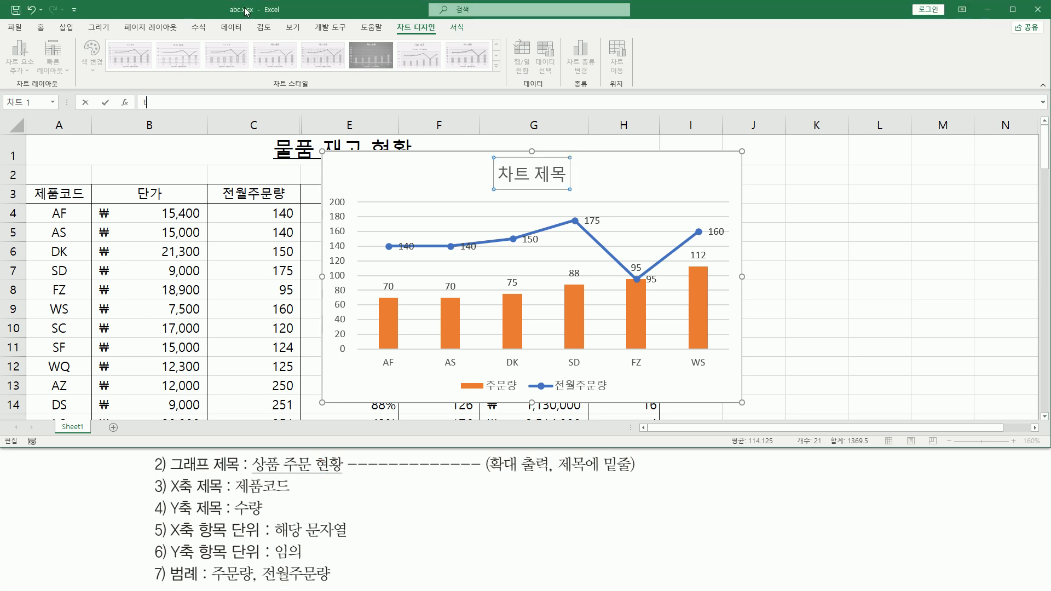
text(상품)
text( 주문 현화)
text(ㅇ)
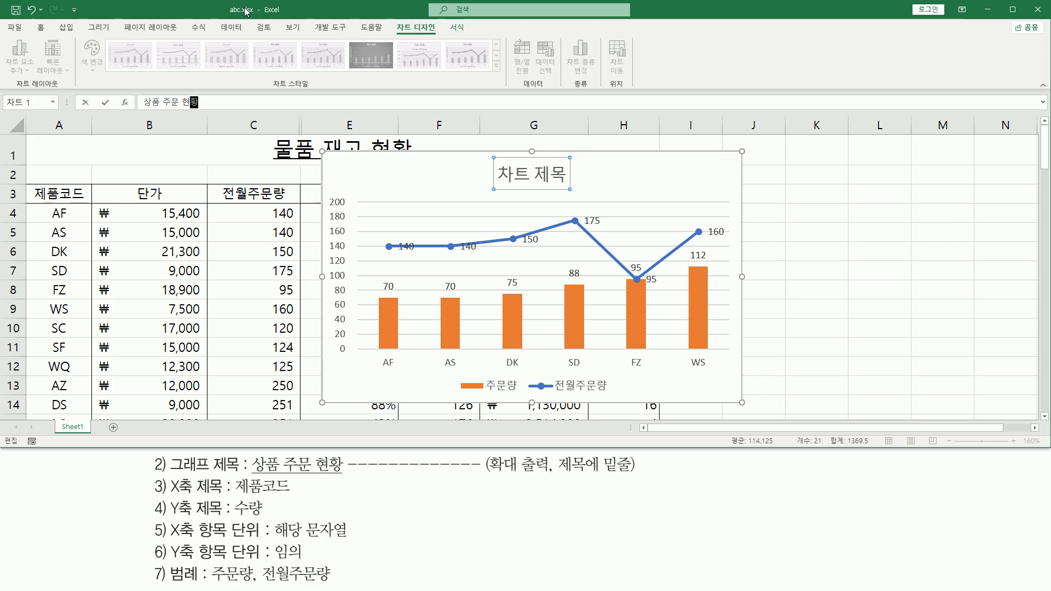
key(Return)
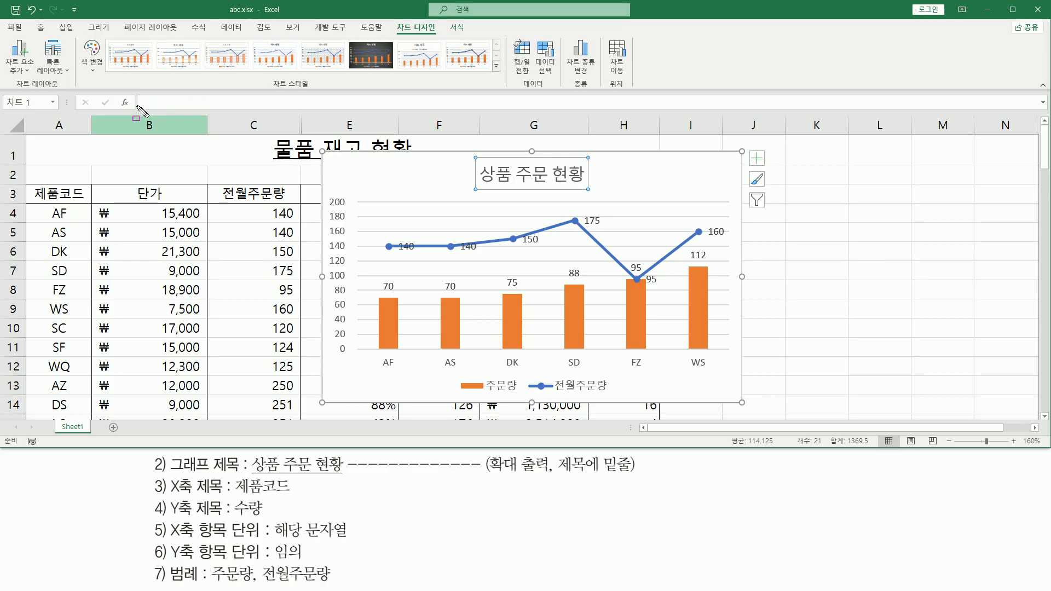
drag(138, 110, 237, 109)
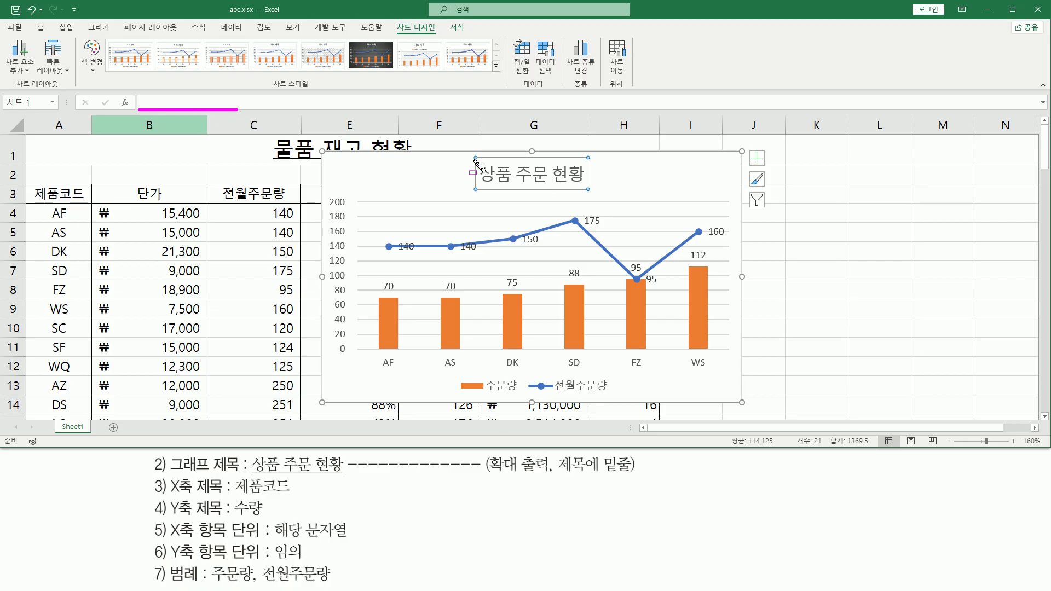
mouse_move(465, 152)
mouse_down()
mouse_move(564, 194)
mouse_move(601, 195)
mouse_up()
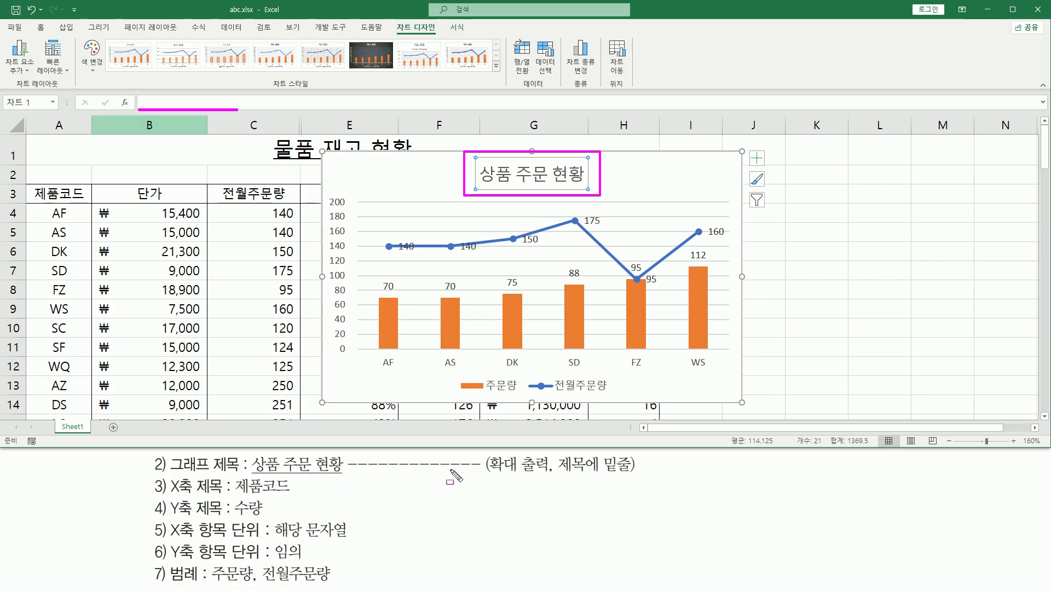
drag(489, 477, 637, 476)
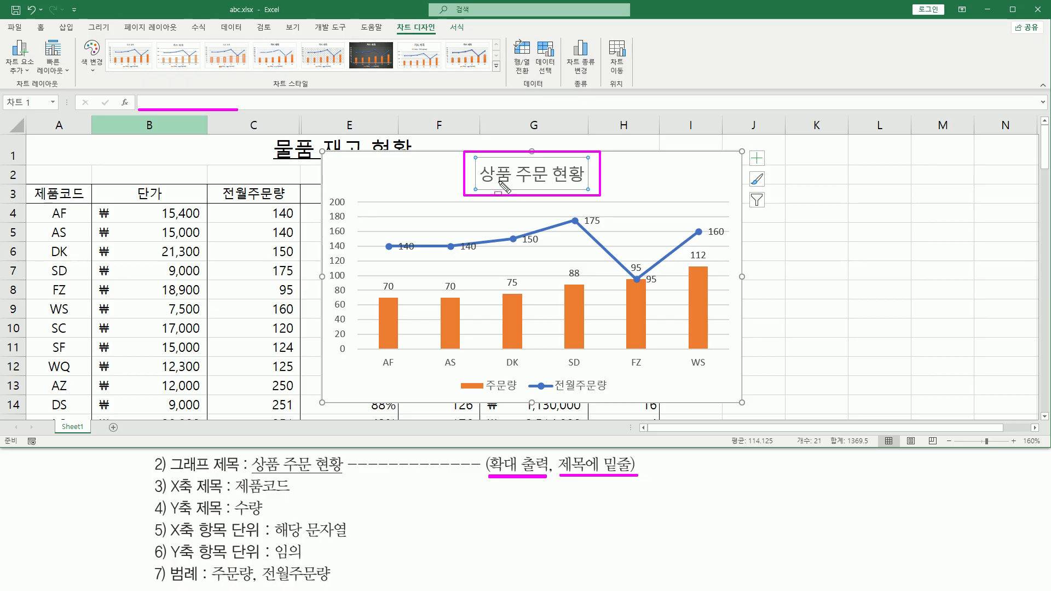
Underline the chart title 상품 주문 현황
drag(33, 22, 50, 38)
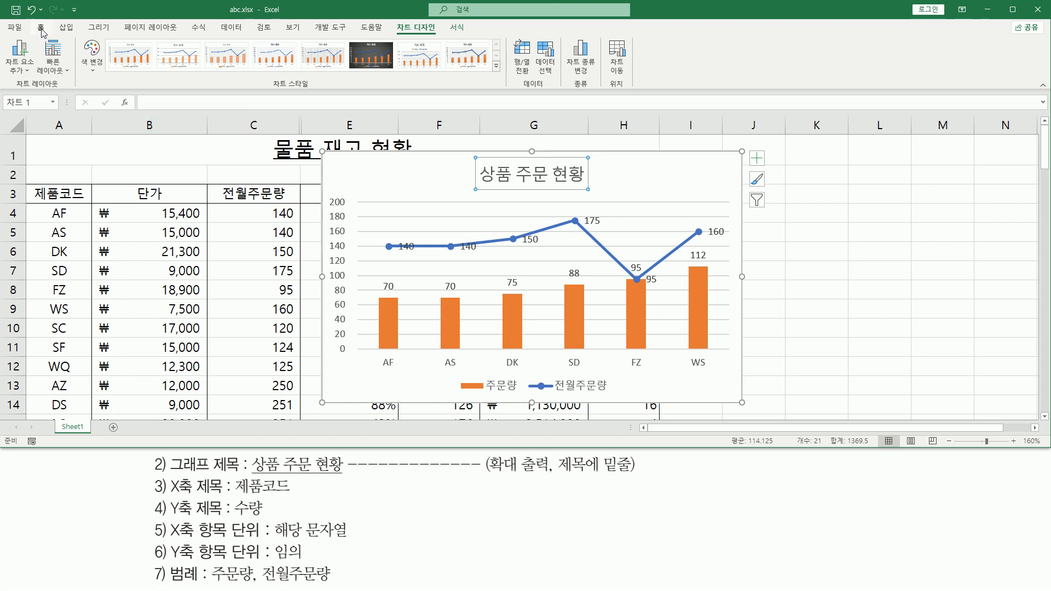
click(42, 35)
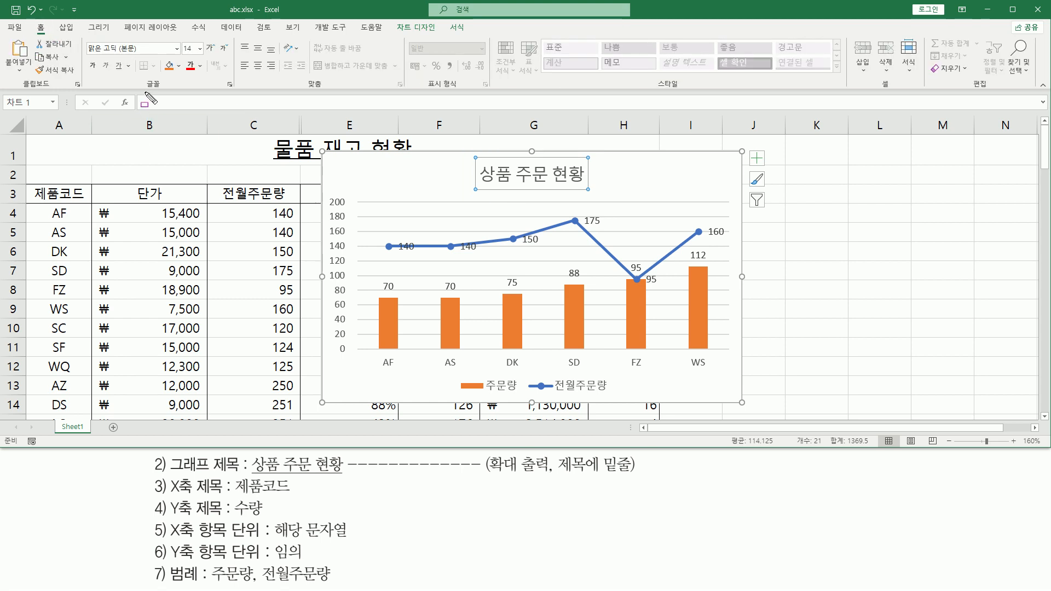
drag(139, 90, 167, 90)
drag(112, 57, 125, 73)
key(ctrl+u)
drag(479, 177, 588, 189)
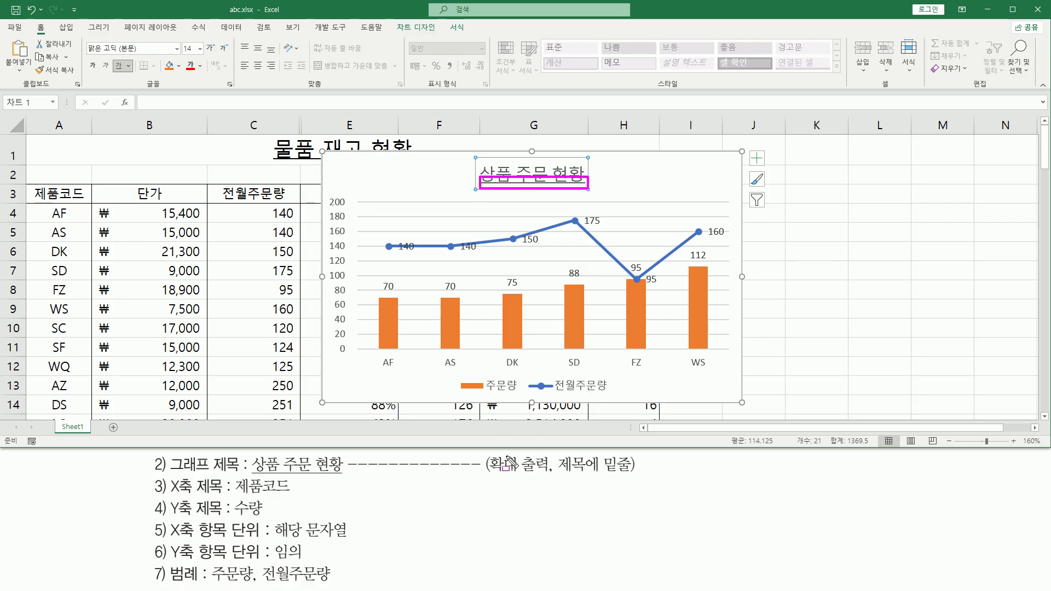
Enlarge the chart title 상품 주문 현황 to font size 16
drag(493, 475, 550, 475)
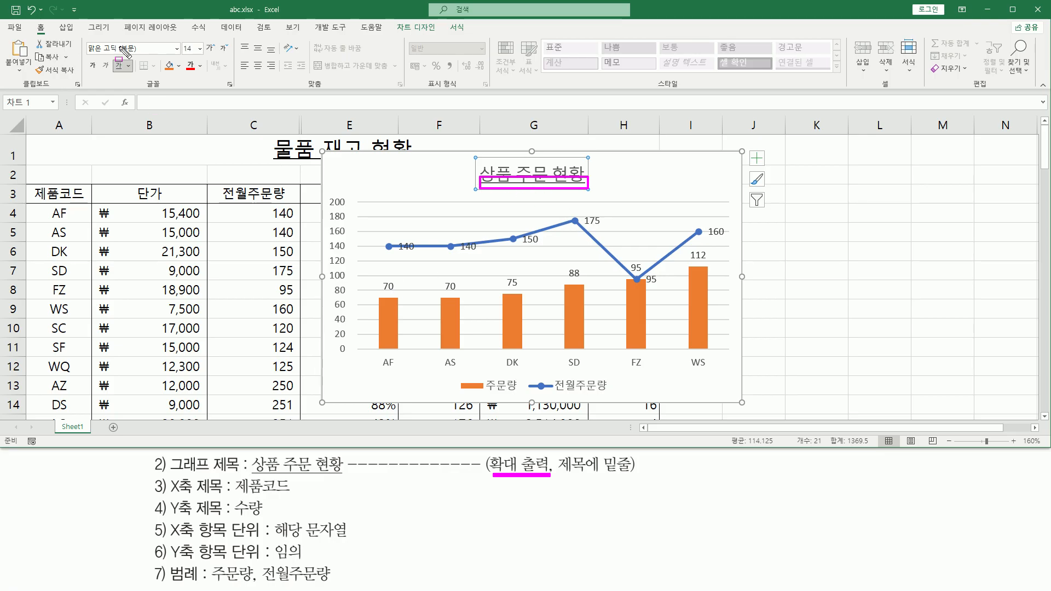
drag(180, 40, 206, 56)
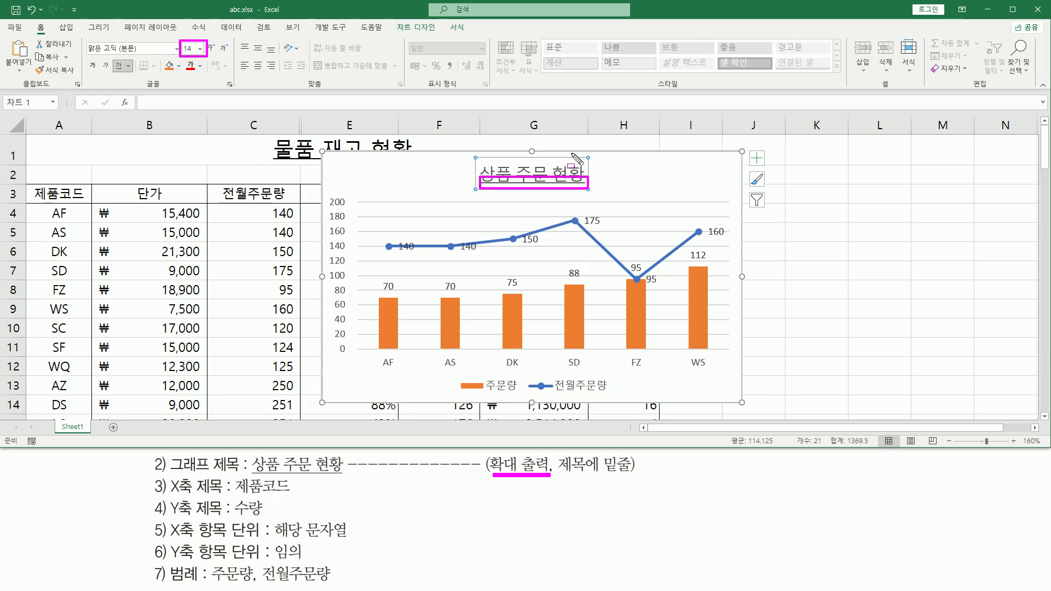
key(Escape)
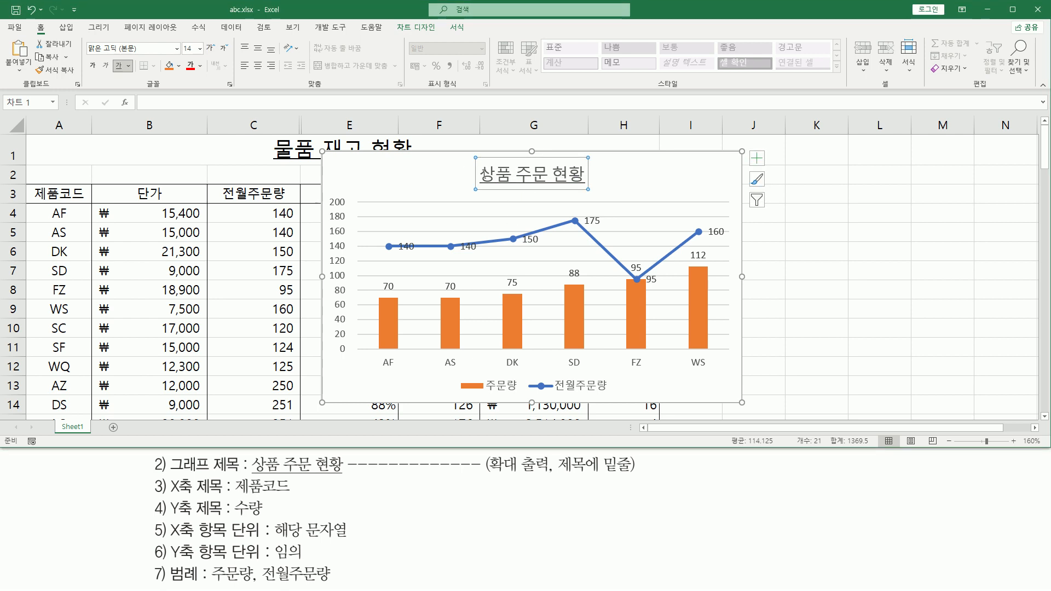
drag(484, 166, 603, 205)
key(Escape)
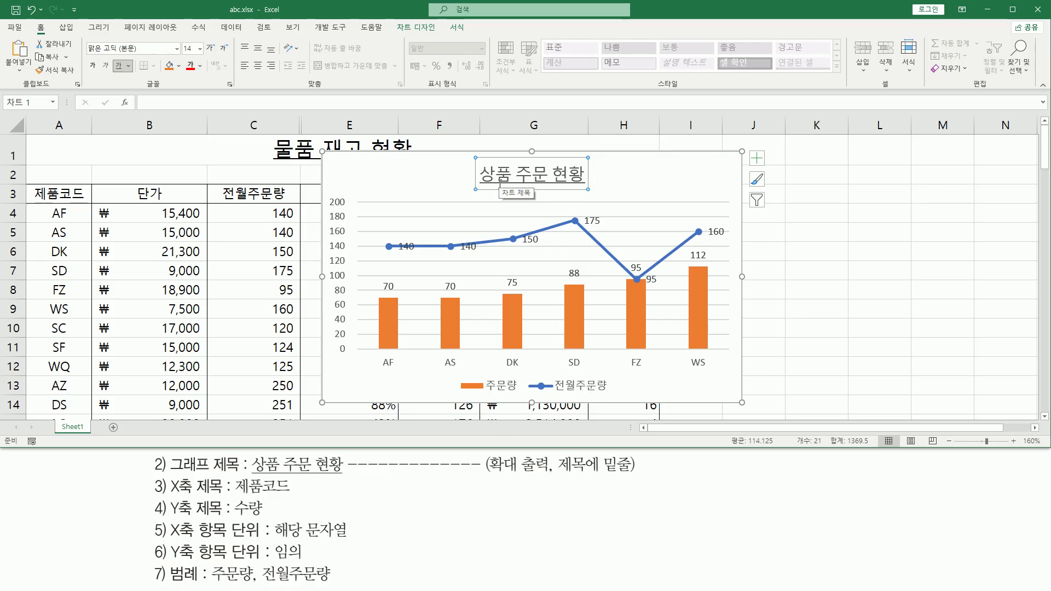
click(200, 49)
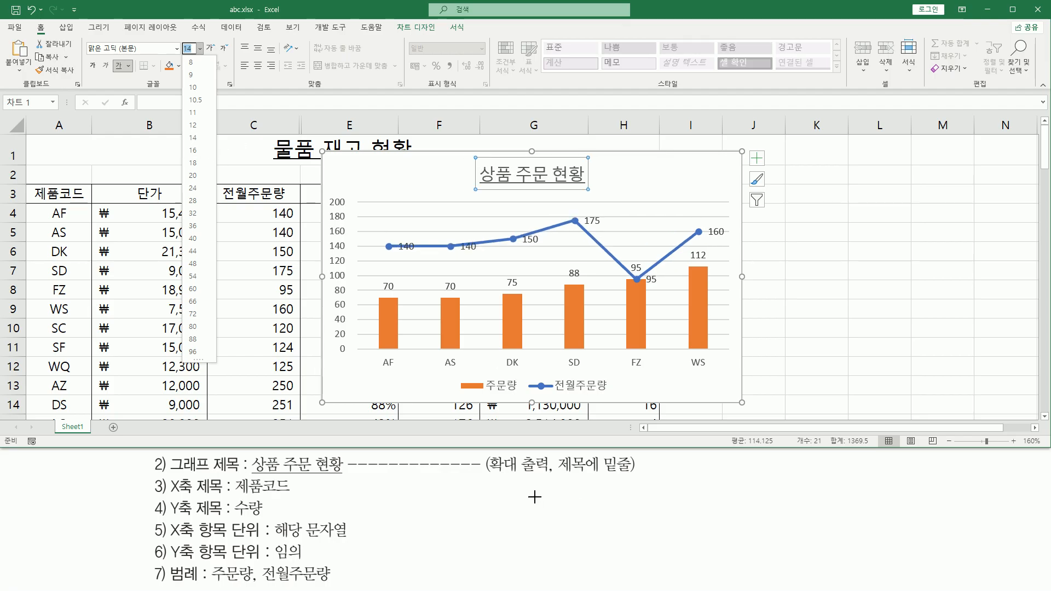
click(200, 153)
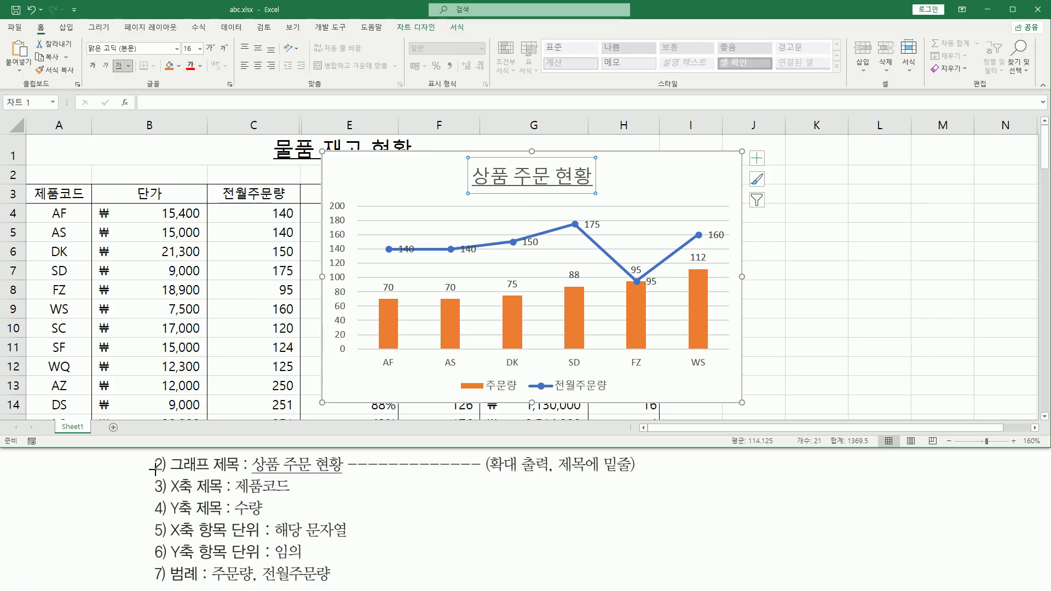
Review the task's X축 제목 and Y축 제목 requirements against the chart's horizontal and vertical axes
drag(151, 464, 641, 465)
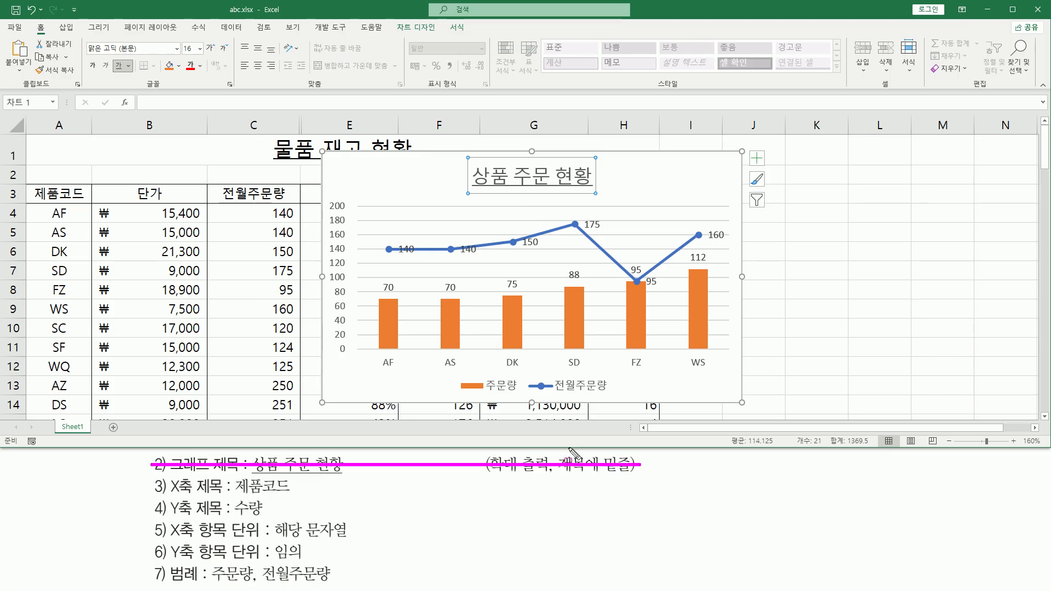
key(e)
mouse_move(163, 475)
mouse_down()
mouse_move(181, 496)
mouse_move(225, 498)
mouse_move(225, 519)
mouse_move(310, 498)
mouse_up()
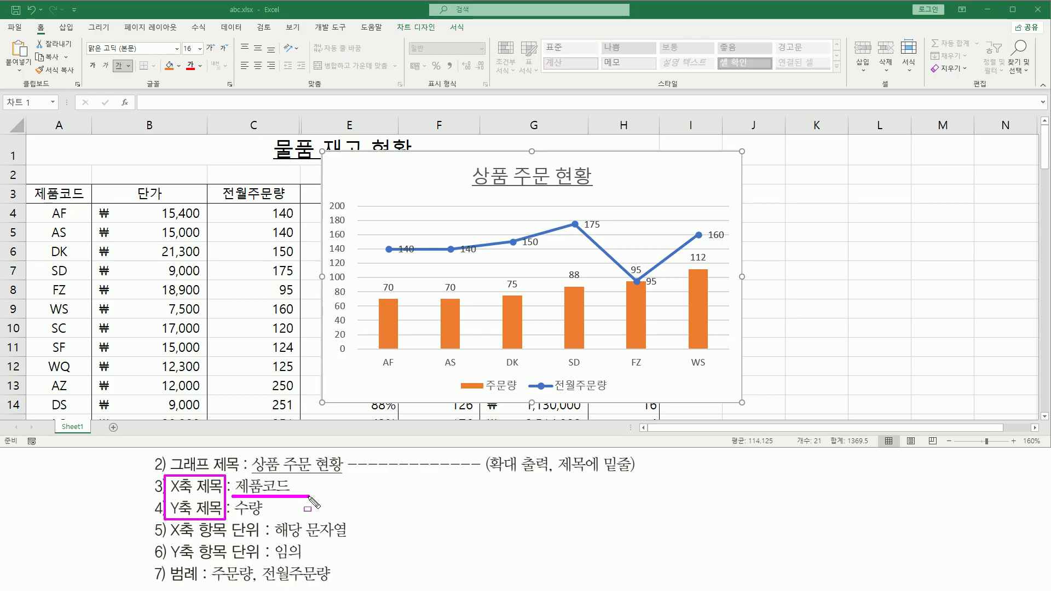
drag(232, 518, 269, 517)
mouse_move(375, 351)
mouse_down()
mouse_move(763, 363)
mouse_move(717, 369)
mouse_up()
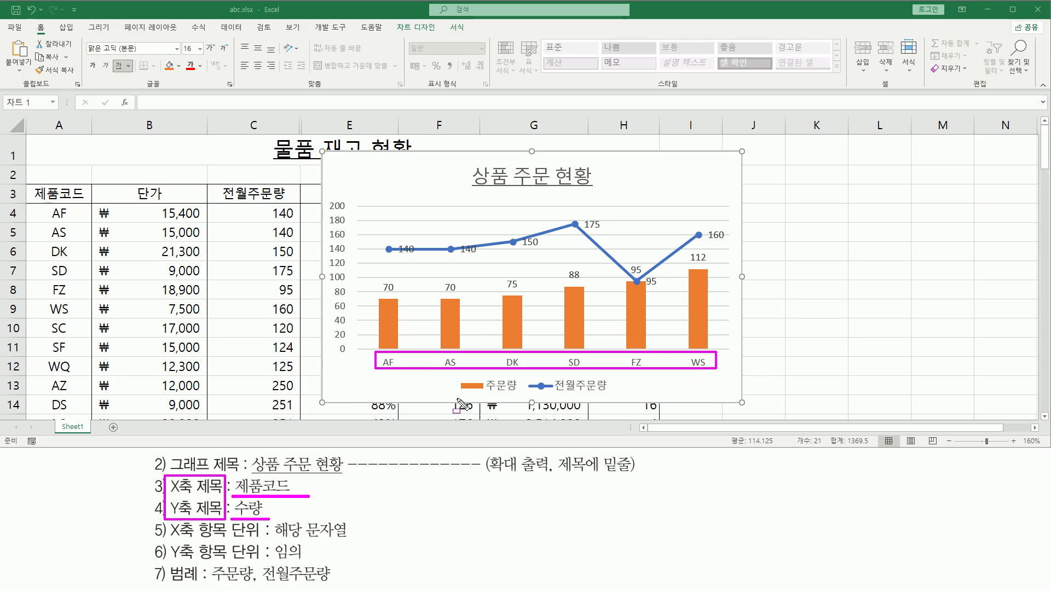
drag(332, 213, 349, 354)
key(Escape)
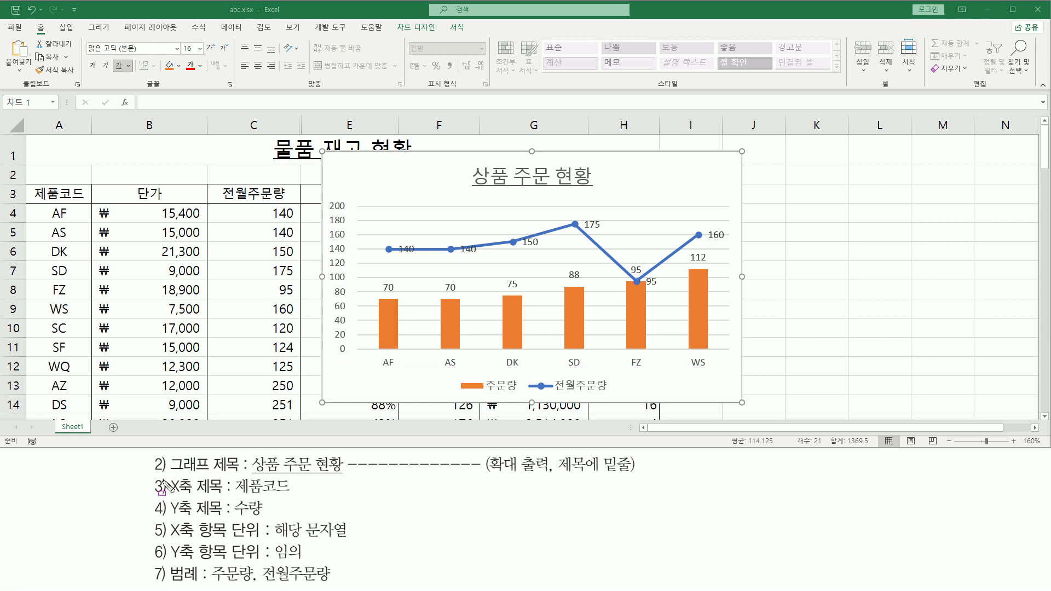
mouse_move(167, 476)
mouse_down()
mouse_move(198, 520)
mouse_move(308, 521)
mouse_up()
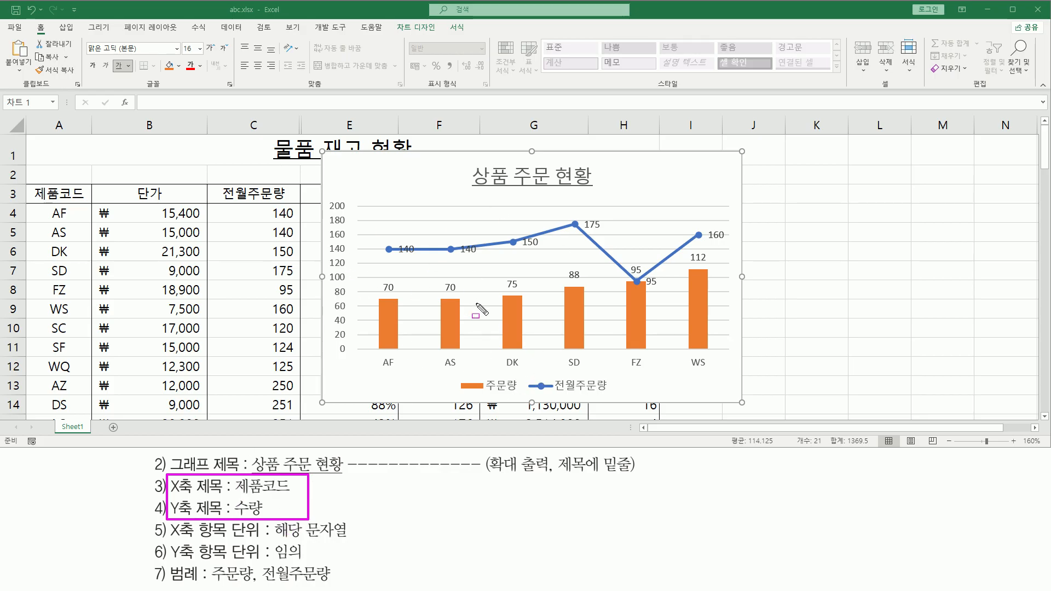
key(e)
key(Escape)
Examine the chart's 축 제목 options 기본 가로 and 기본 세로 against the X축 and Y축 title requirements
click(380, 168)
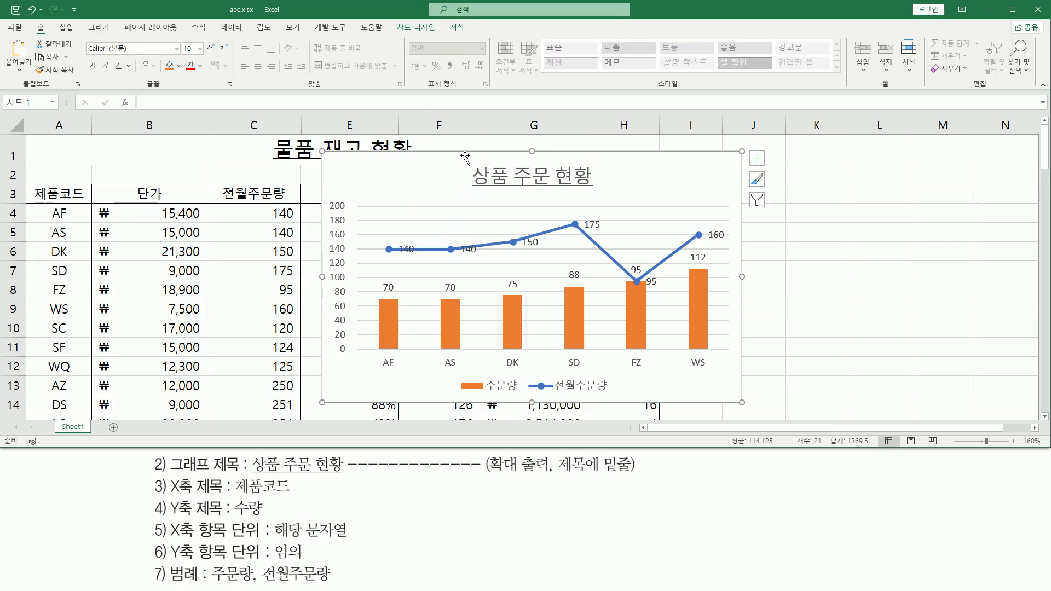
drag(388, 19, 443, 36)
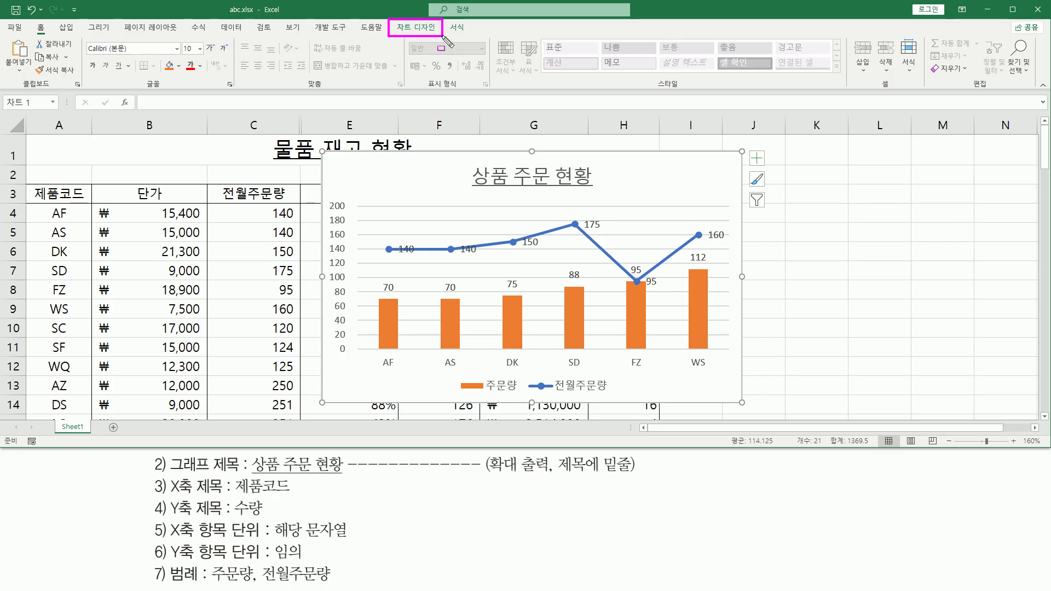
click(417, 26)
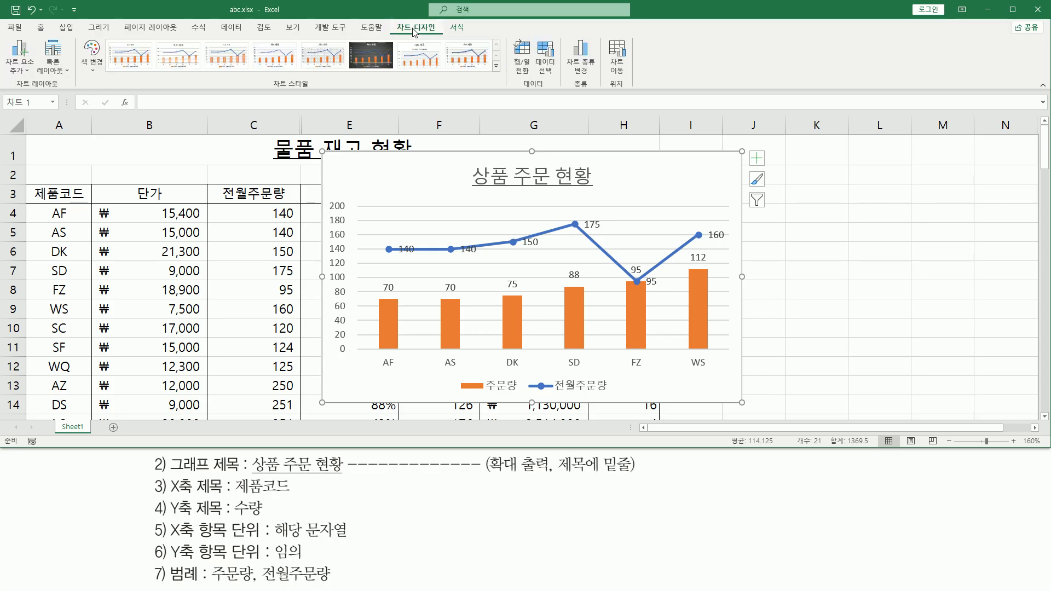
drag(13, 89, 64, 89)
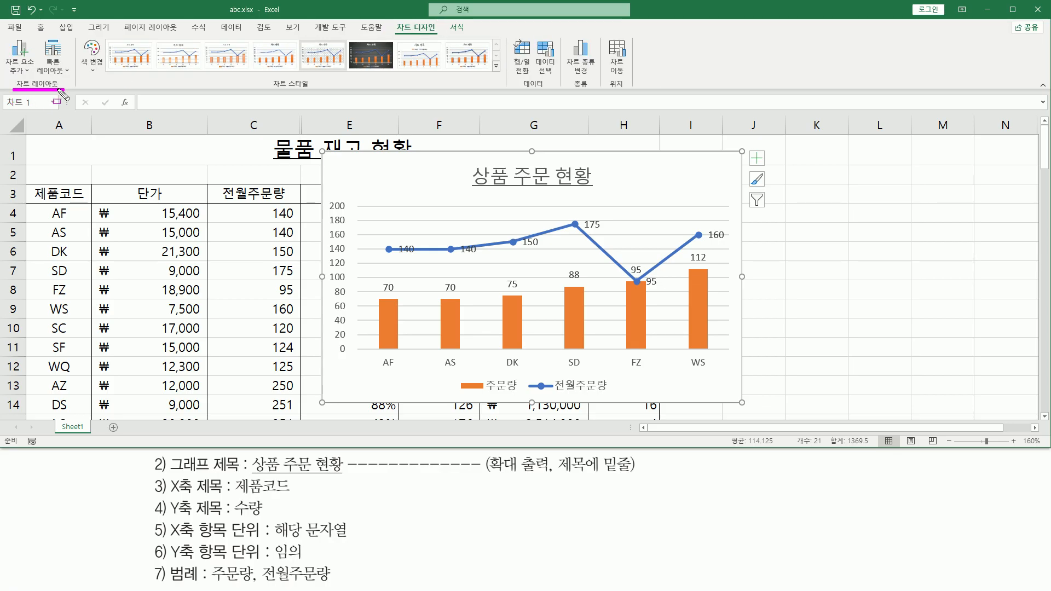
drag(3, 38, 37, 78)
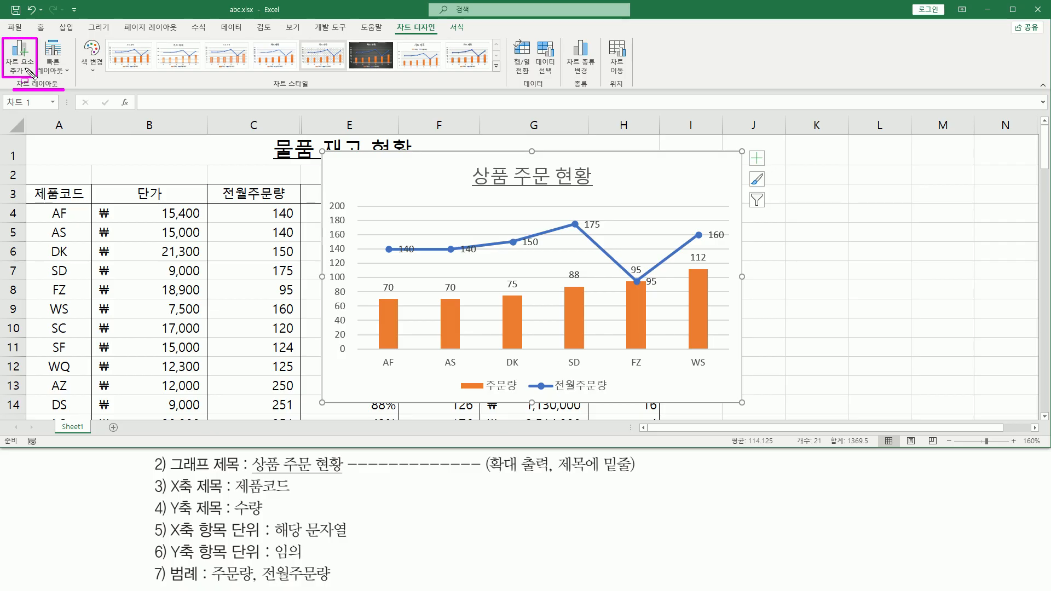
click(22, 63)
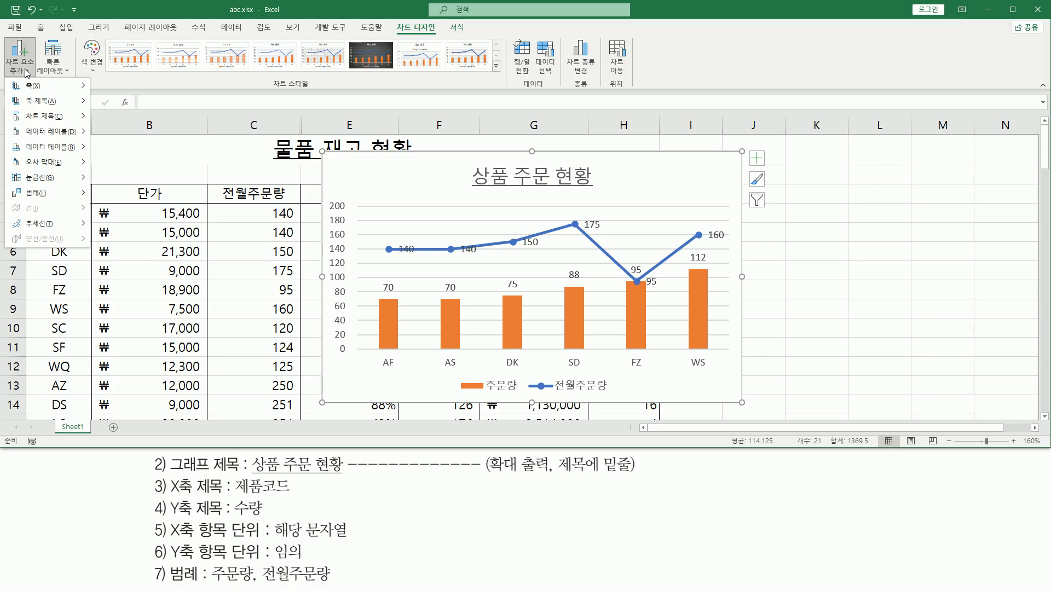
mouse_move(43, 116)
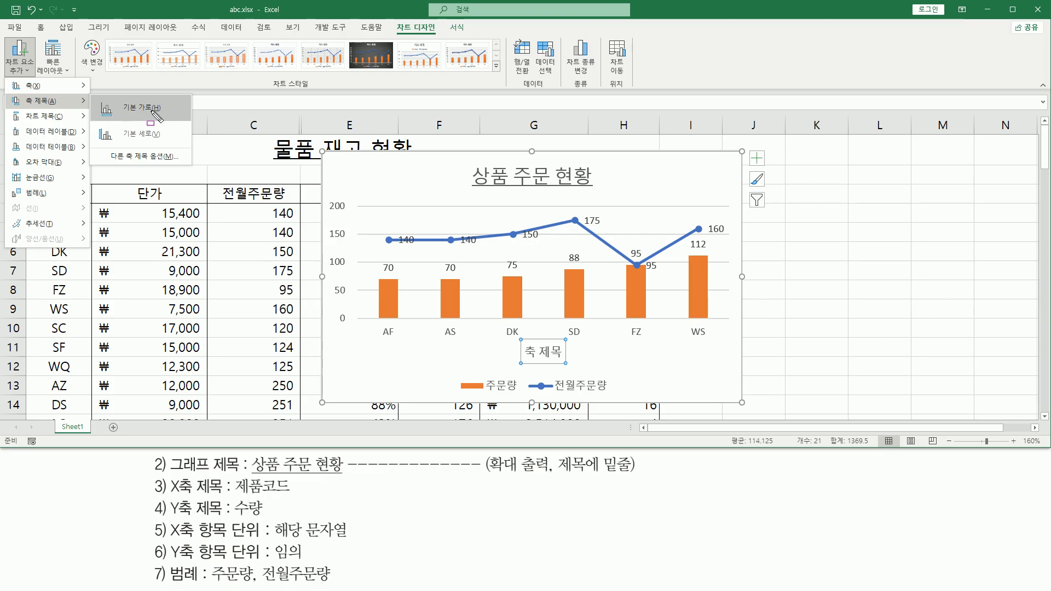
drag(135, 112, 162, 112)
drag(167, 496, 225, 496)
drag(136, 141, 158, 141)
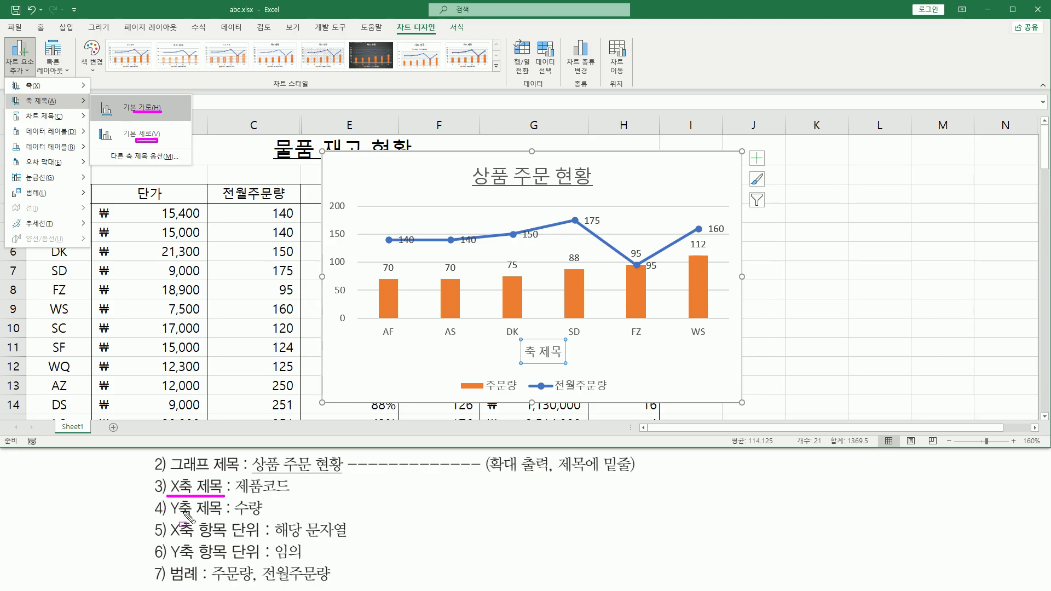
drag(170, 515, 221, 515)
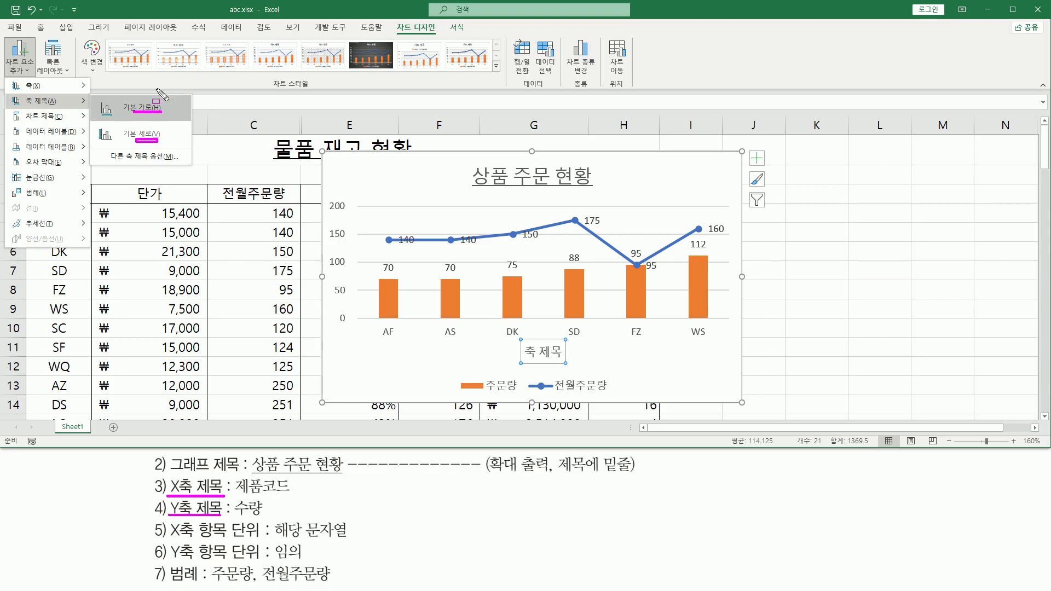
key(Escape)
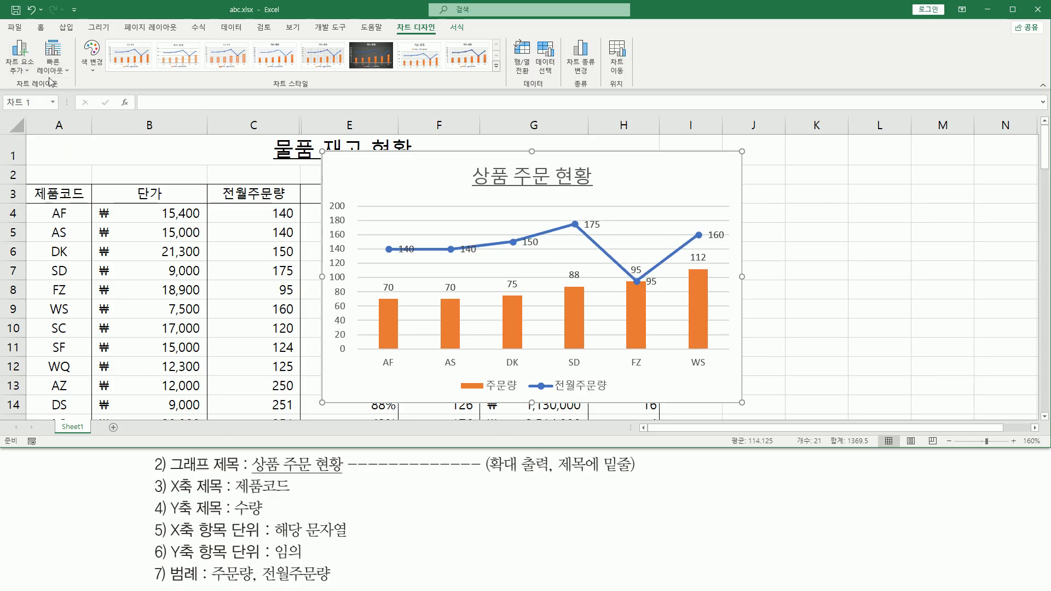
Add a 기본 가로 and a 기본 세로 axis title to the chart
click(19, 65)
mouse_move(34, 107)
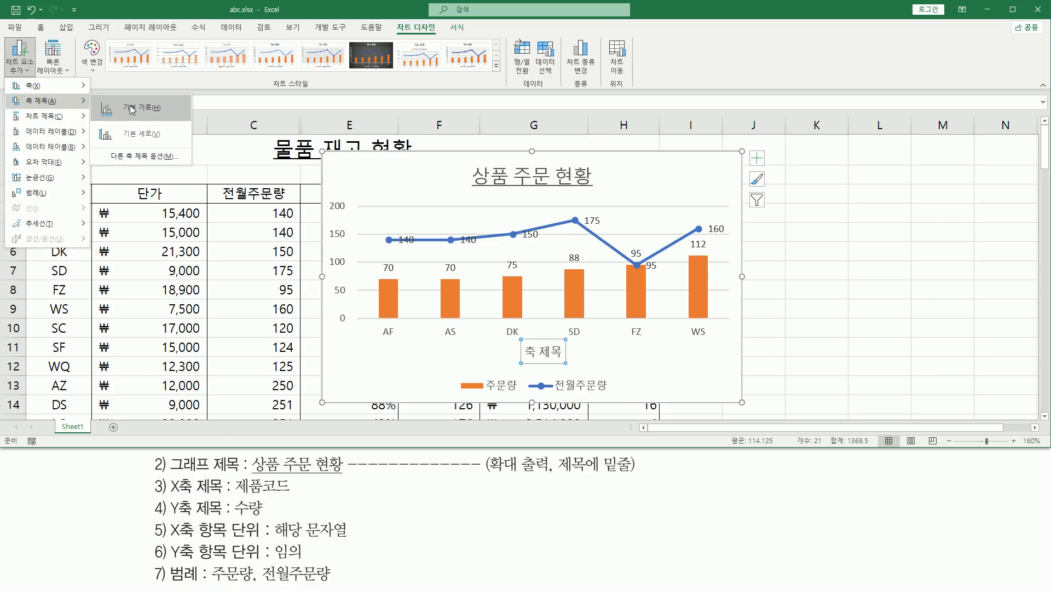
click(132, 109)
click(18, 67)
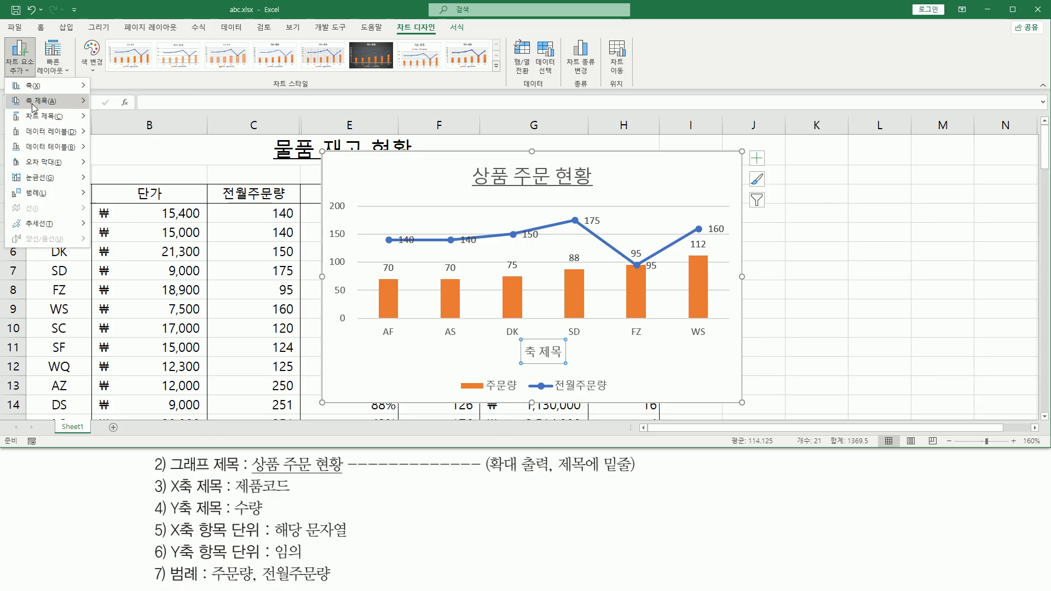
mouse_move(39, 101)
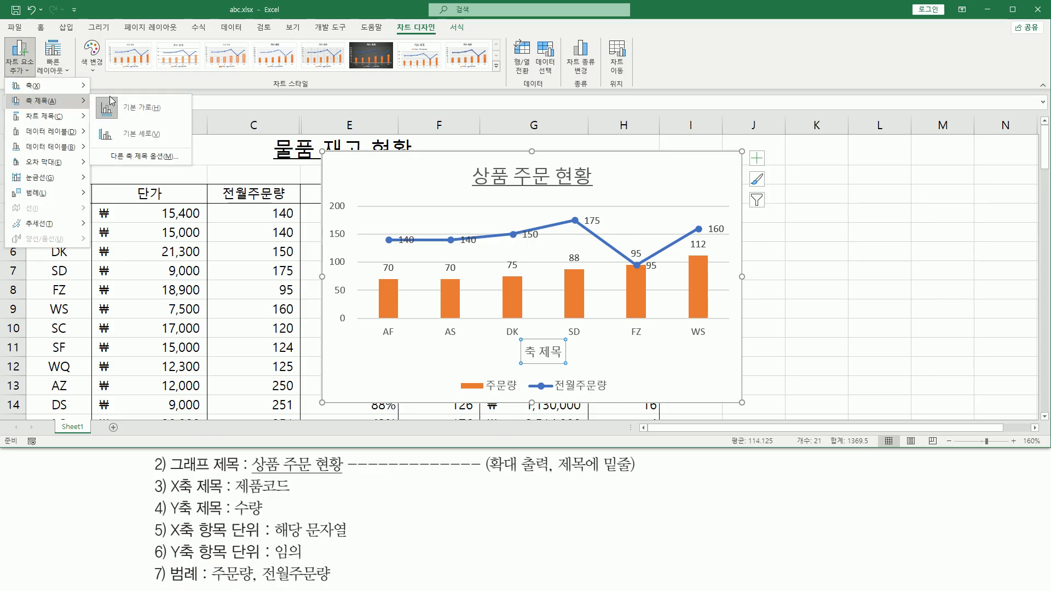
click(136, 140)
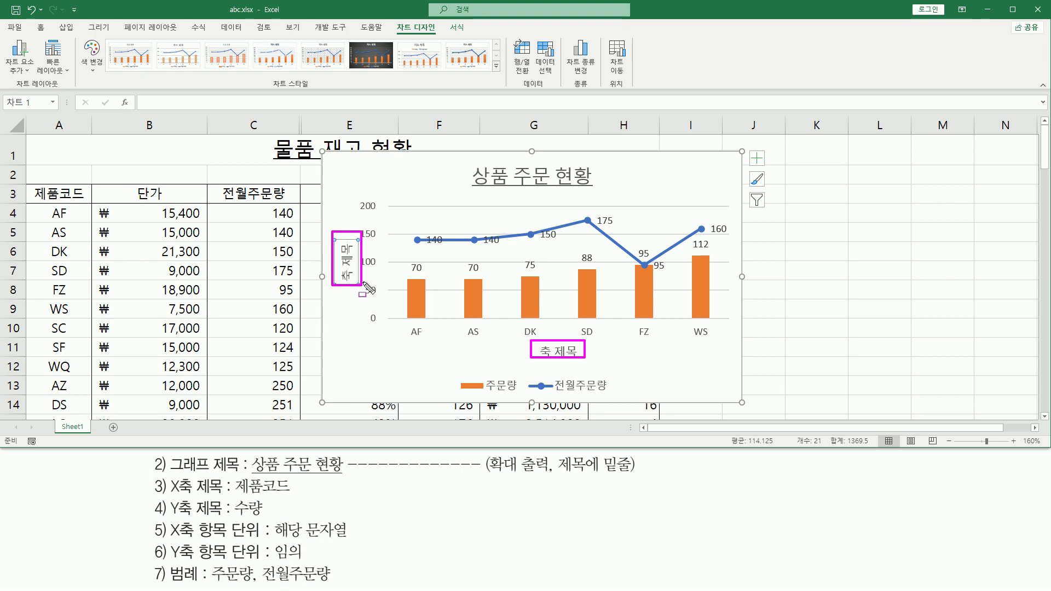
Set the chart's horizontal axis title text to 제품코드
click(541, 349)
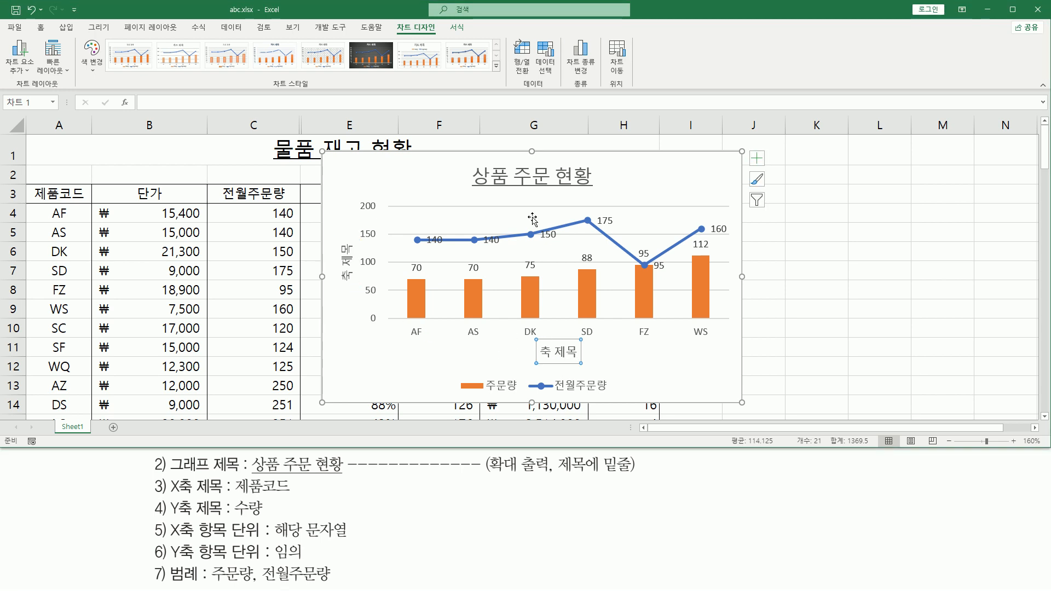
drag(458, 158, 608, 205)
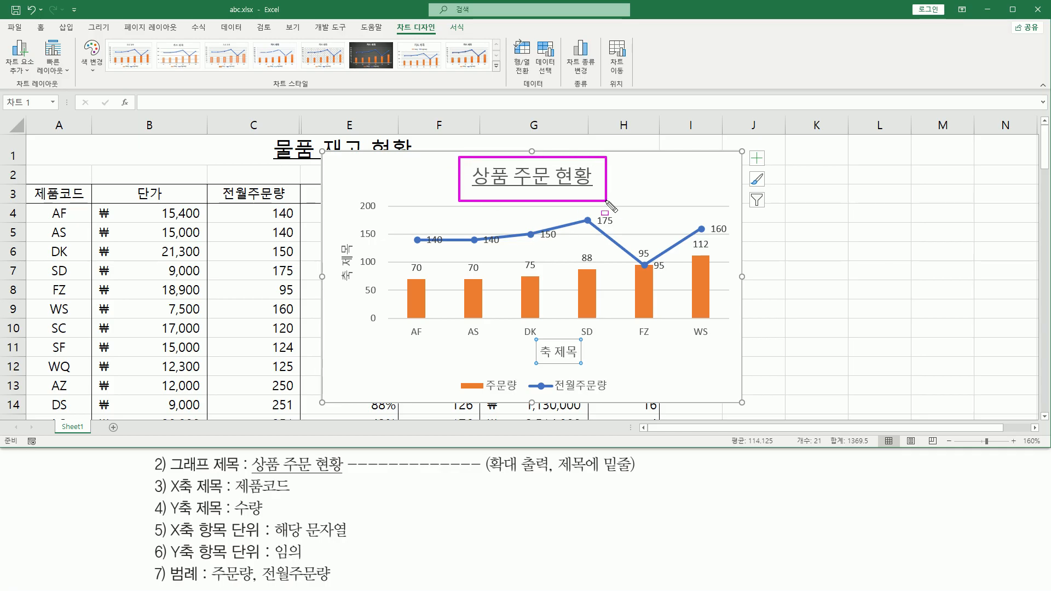
click(532, 174)
mouse_move(459, 153)
mouse_down()
mouse_move(528, 203)
mouse_move(613, 205)
mouse_up()
mouse_move(137, 94)
mouse_down()
mouse_move(167, 111)
mouse_move(338, 112)
mouse_up()
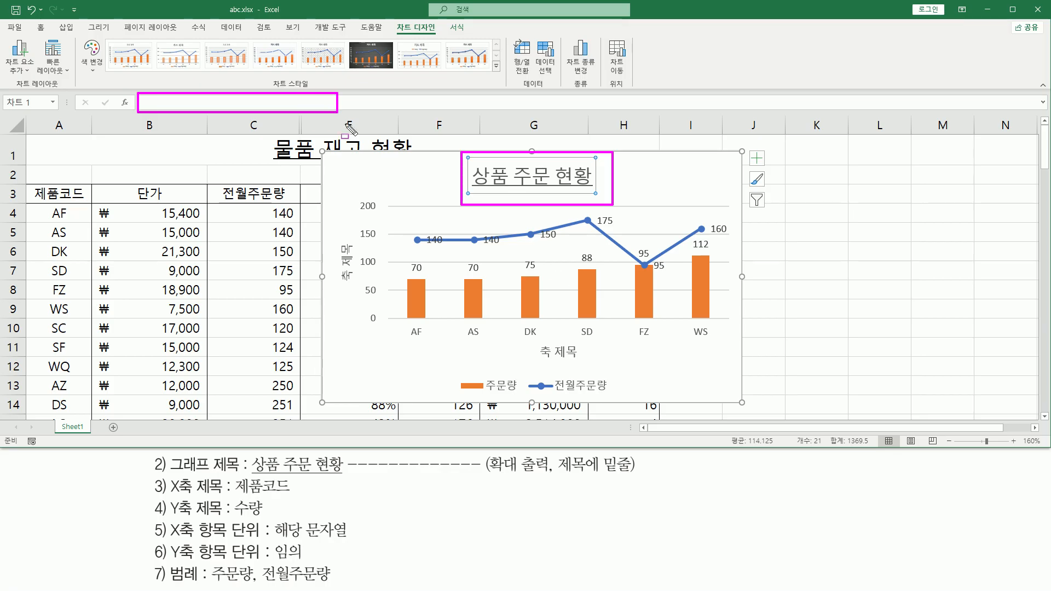
click(556, 355)
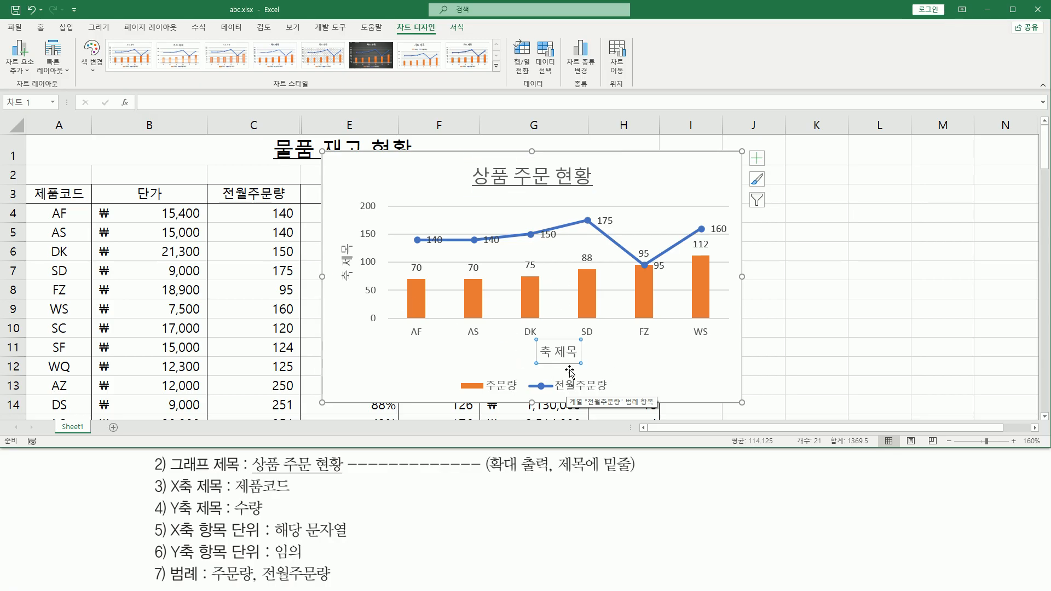
drag(524, 333, 592, 365)
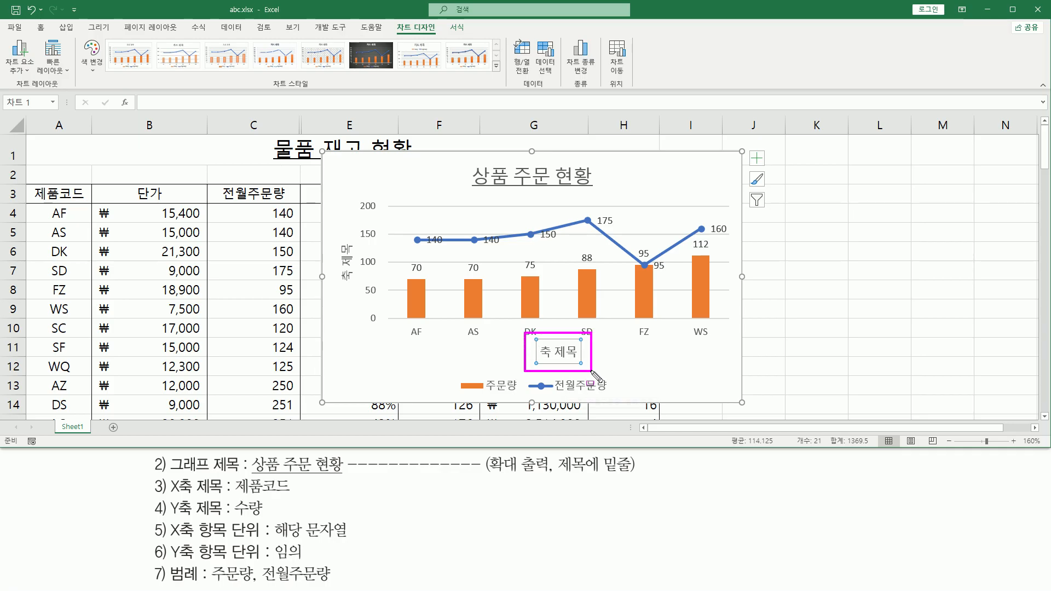
key(Escape)
click(170, 103)
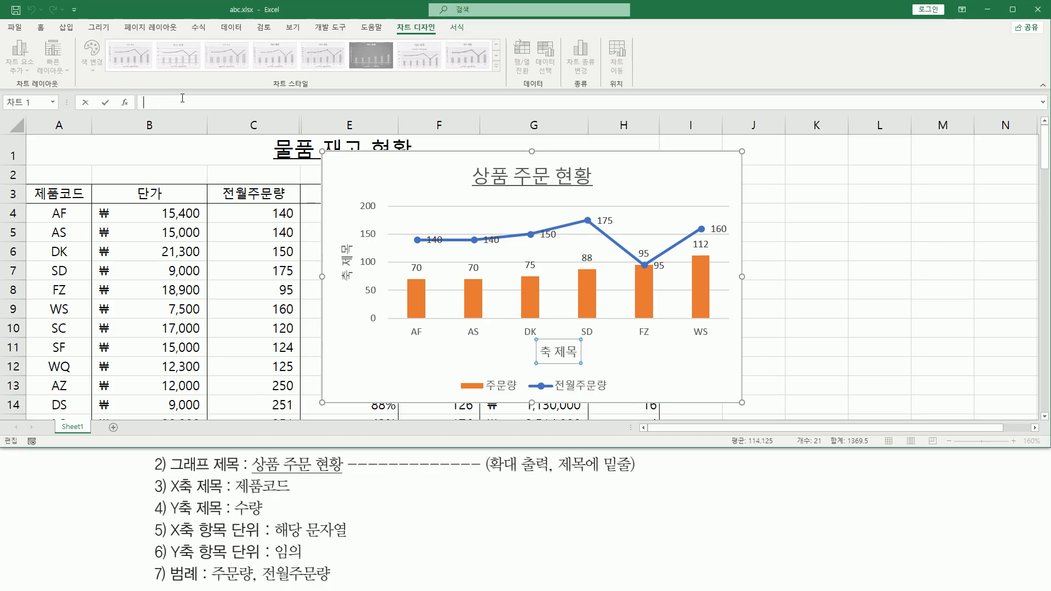
text(제품코드)
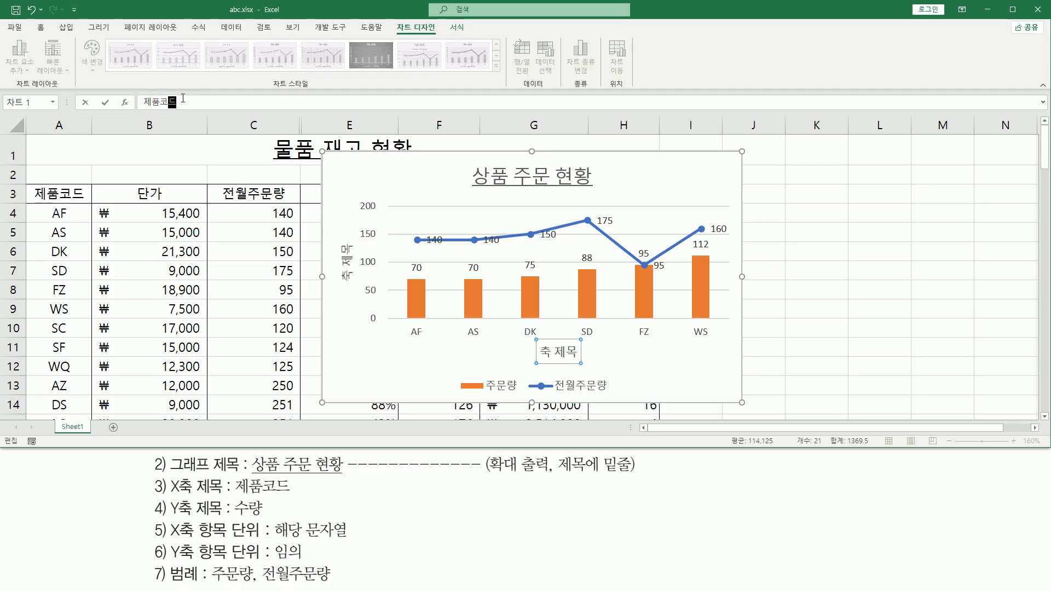
key(Return)
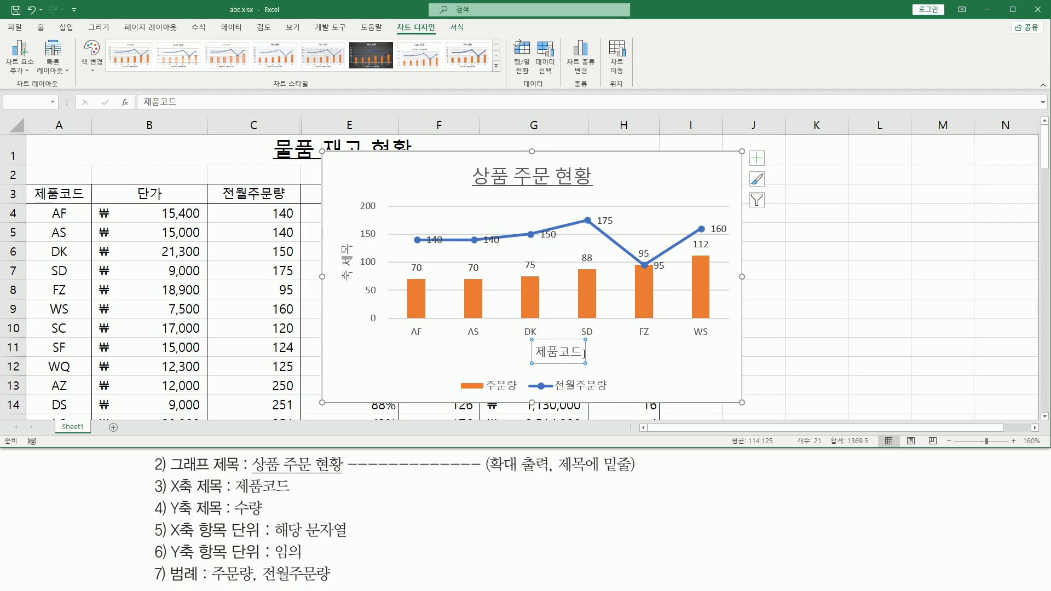
drag(531, 362, 588, 362)
key(Escape)
Set the chart's vertical axis title text to 수량
click(349, 255)
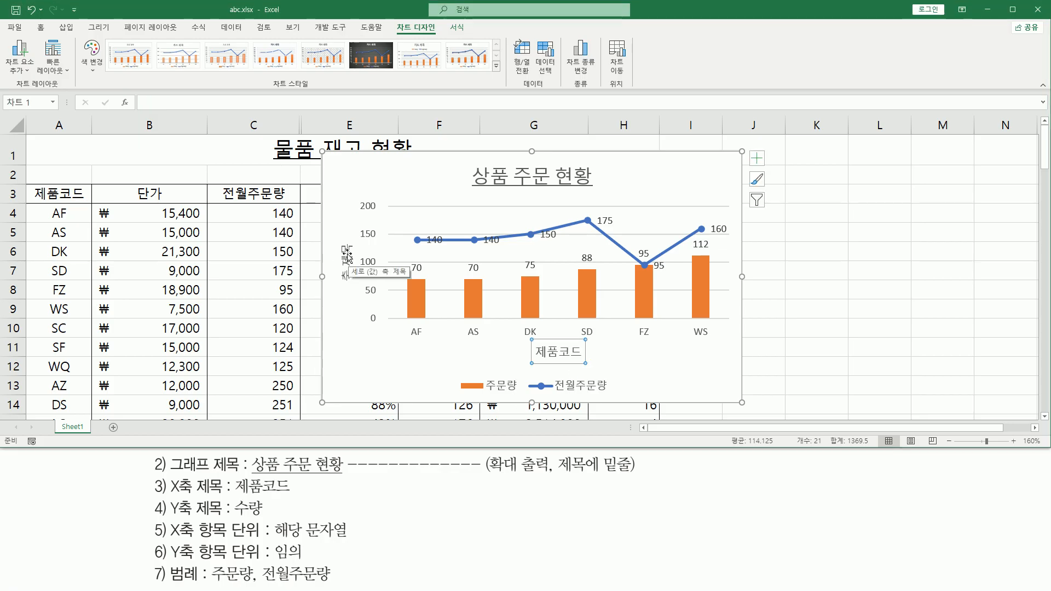
click(345, 253)
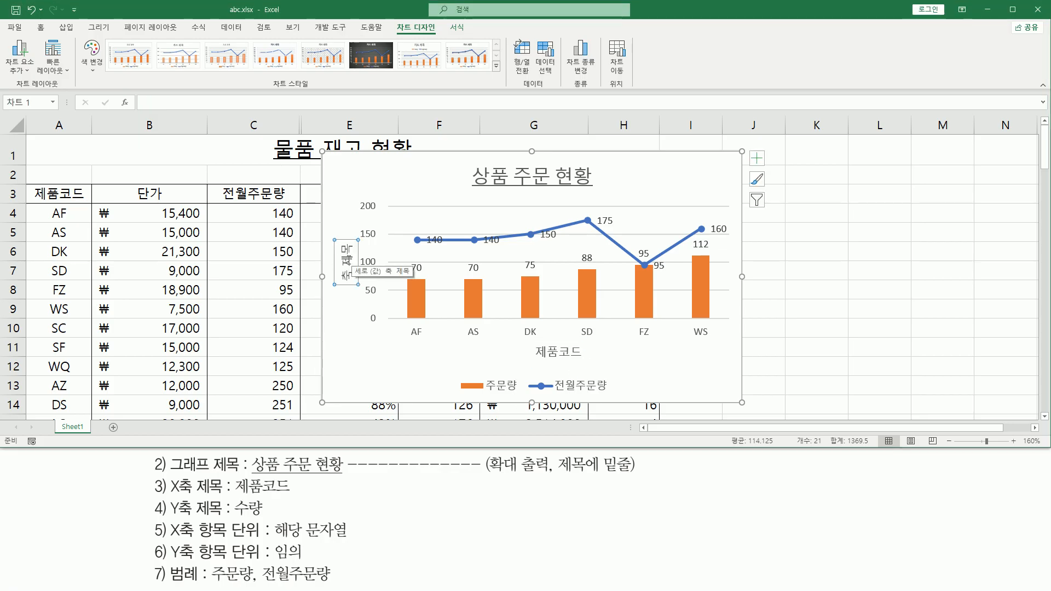
click(175, 102)
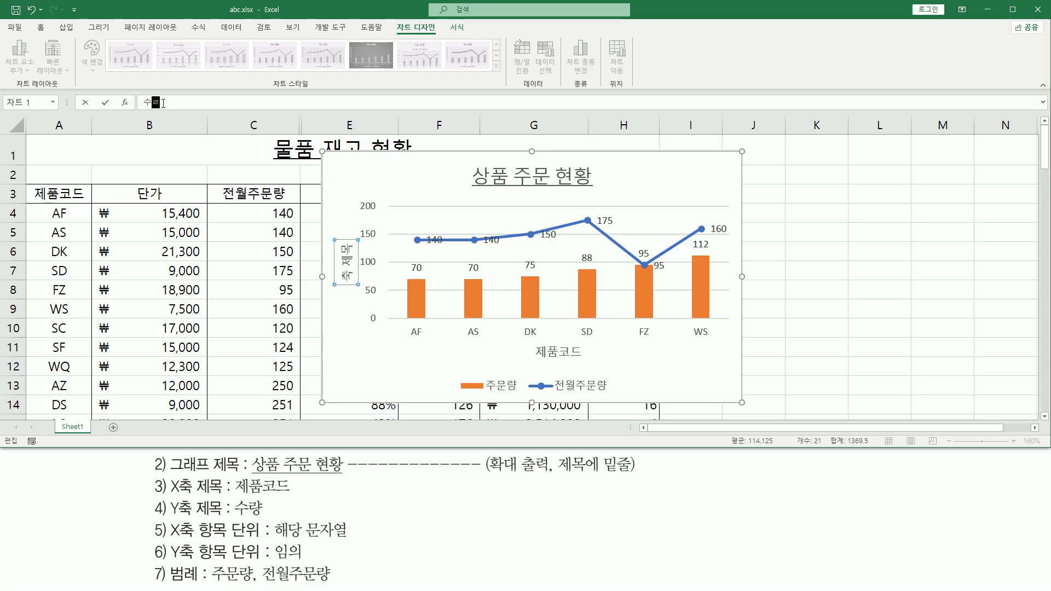
key(Return)
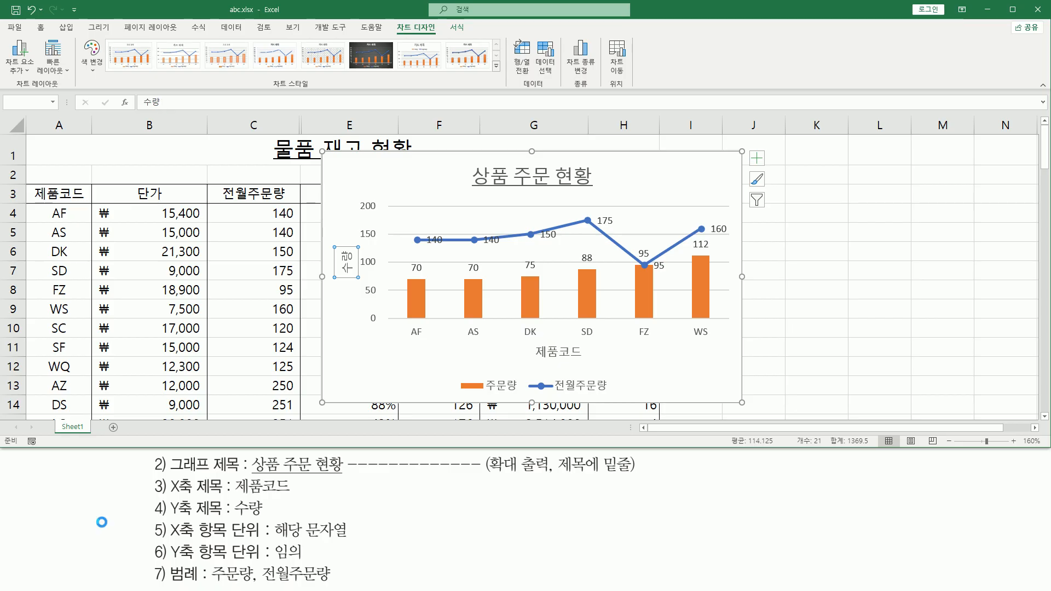
drag(142, 518, 282, 519)
key(Escape)
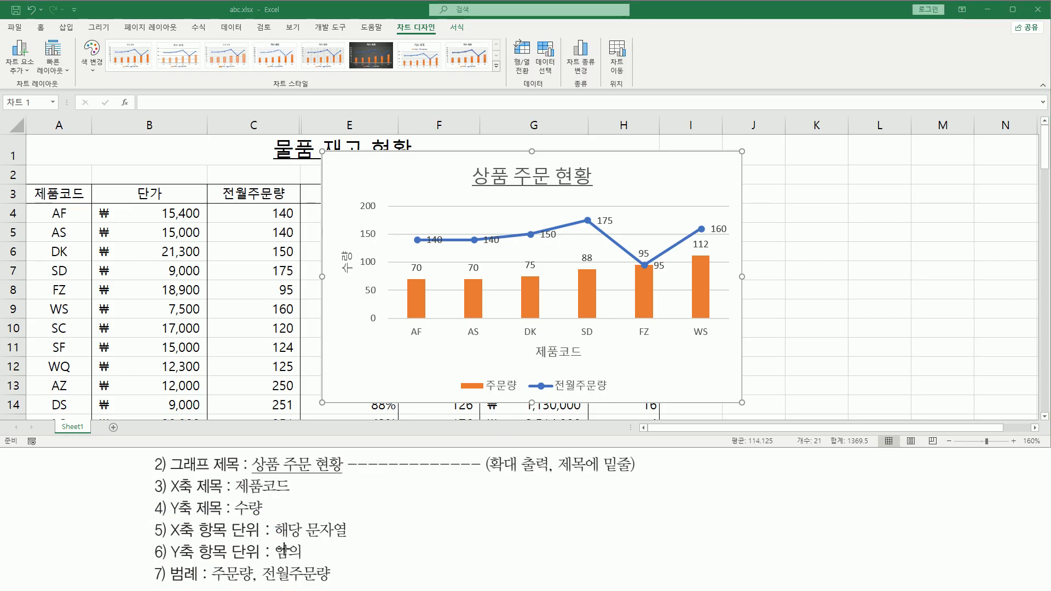
Check the X축 항목 단위 and Y축 항목 단위 requirements against the chart's axis labels and the 제품코드 column
mouse_move(165, 519)
mouse_down()
mouse_move(175, 539)
mouse_move(349, 540)
mouse_up()
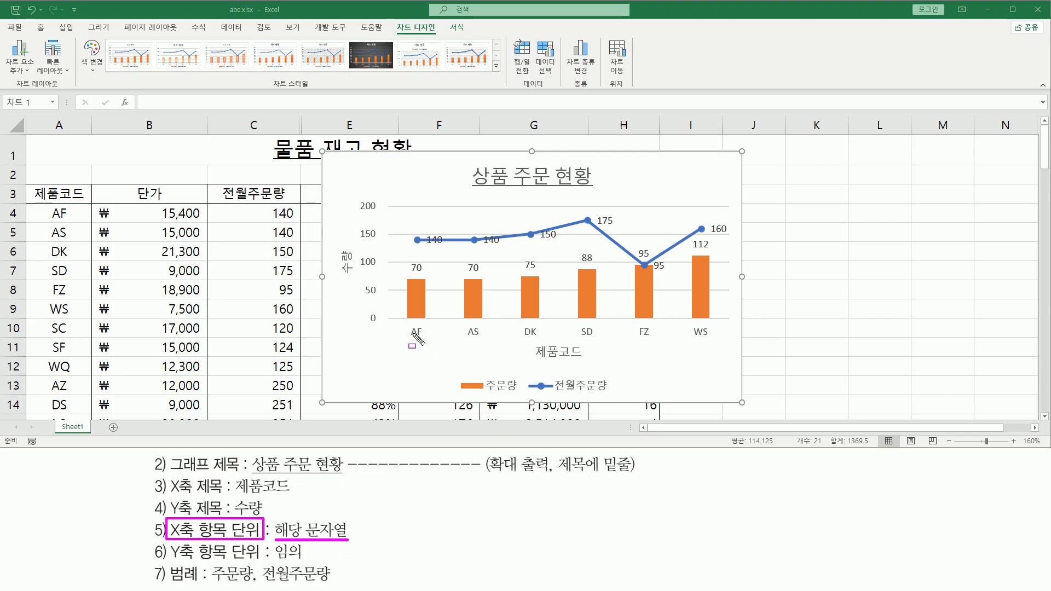
mouse_move(408, 341)
mouse_down()
mouse_move(721, 340)
mouse_move(719, 325)
mouse_up()
drag(43, 206, 74, 316)
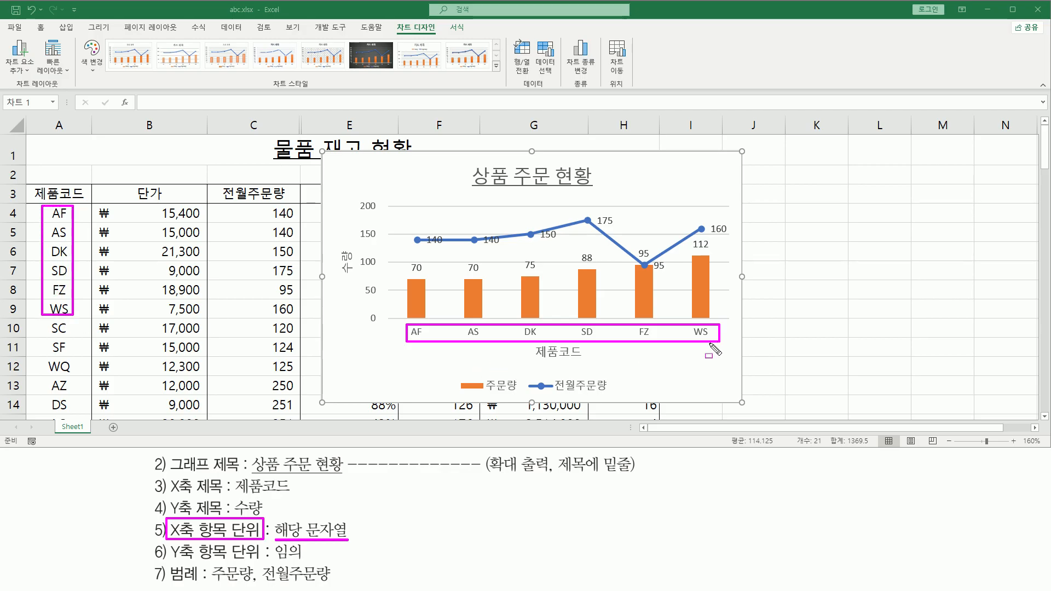
drag(142, 530, 382, 531)
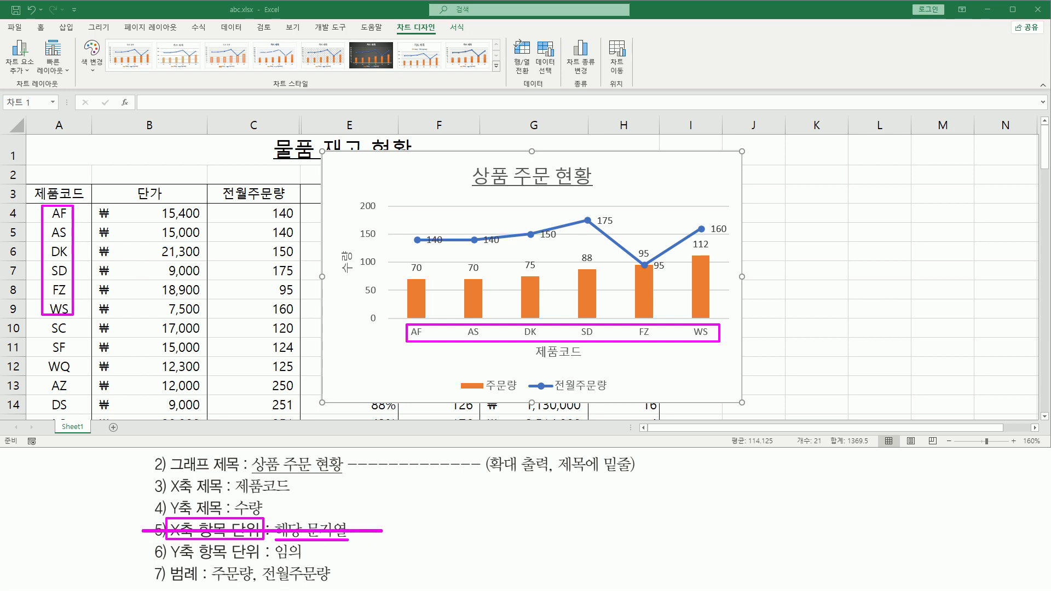
mouse_move(171, 560)
mouse_down()
mouse_move(268, 562)
mouse_move(266, 544)
mouse_move(171, 545)
mouse_up()
drag(274, 557, 310, 558)
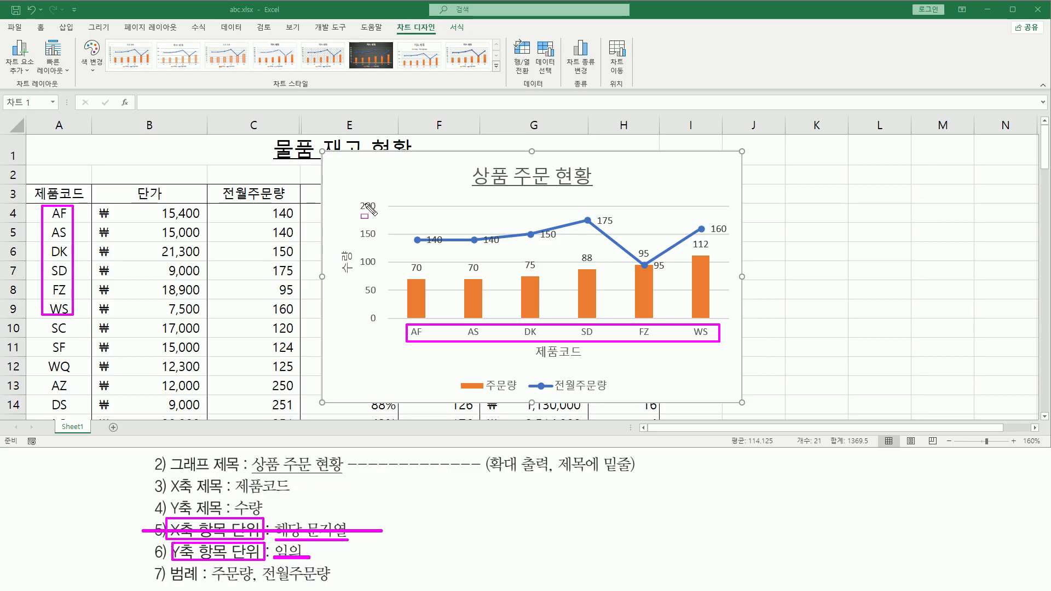
drag(357, 194, 380, 331)
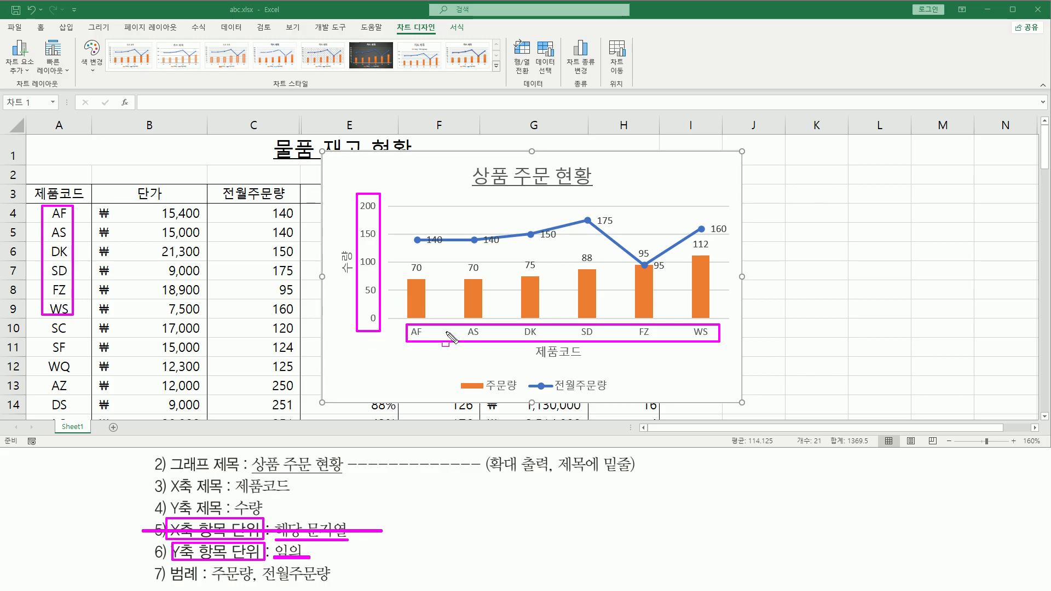
key(Escape)
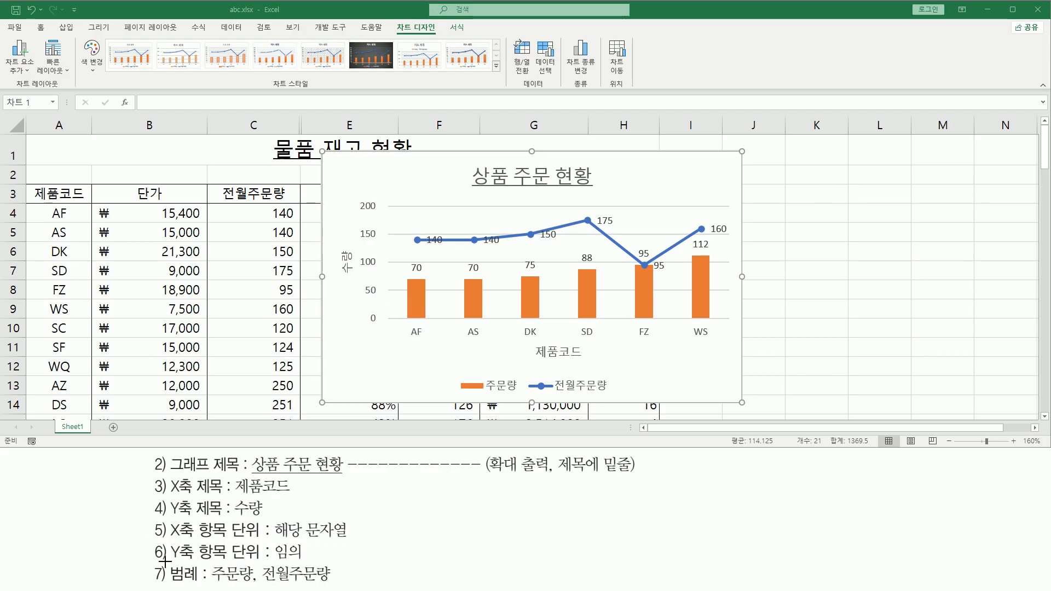
Compare the task's 범례 requirement for 주문량 and 전월주문량 with the chart's legend
mouse_move(152, 564)
mouse_down()
mouse_move(200, 585)
mouse_move(320, 583)
mouse_up()
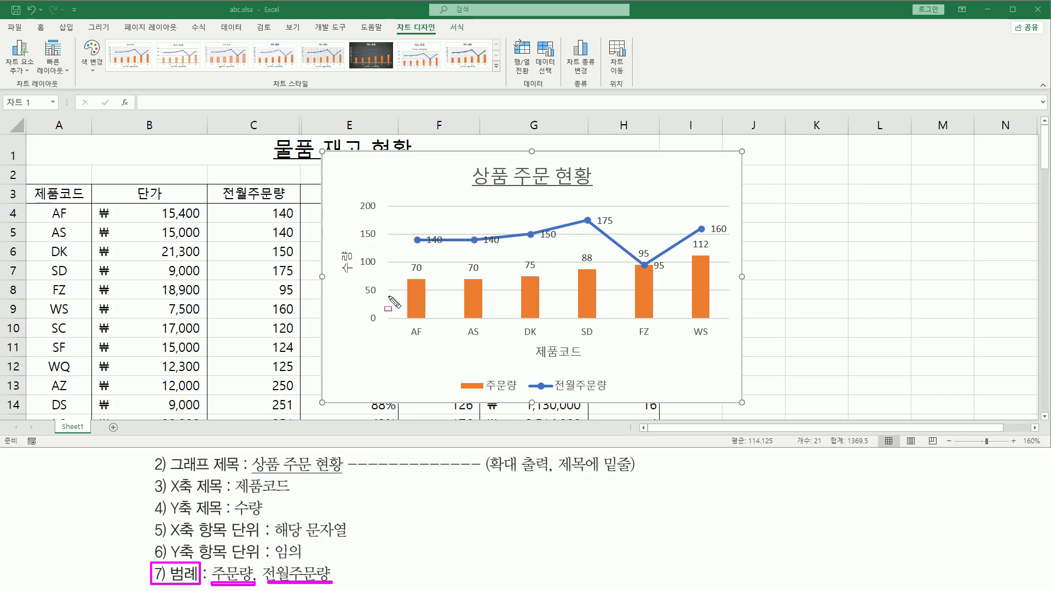
drag(456, 381, 618, 400)
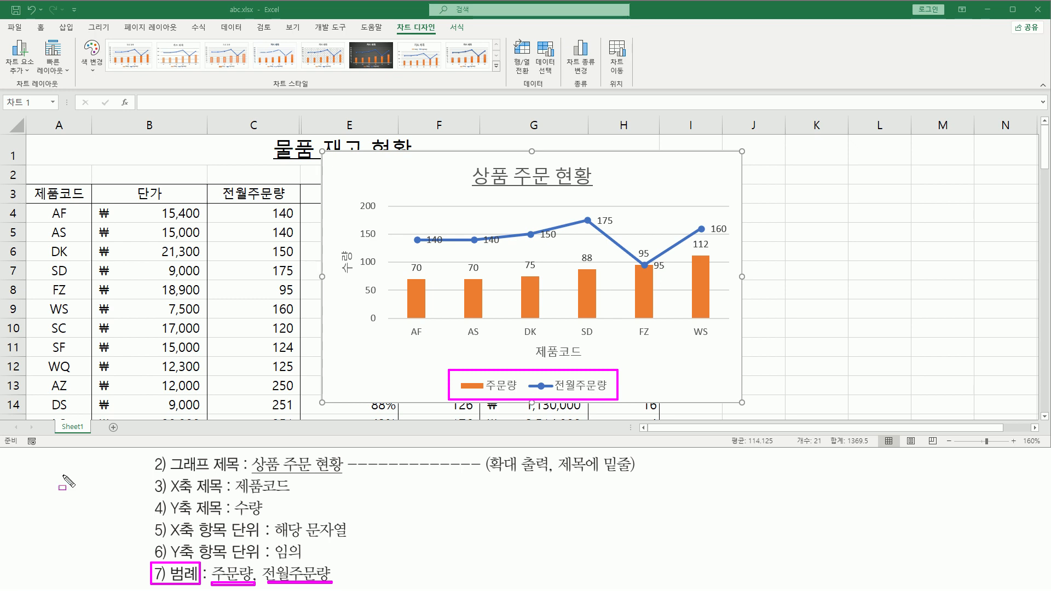
drag(146, 523, 359, 587)
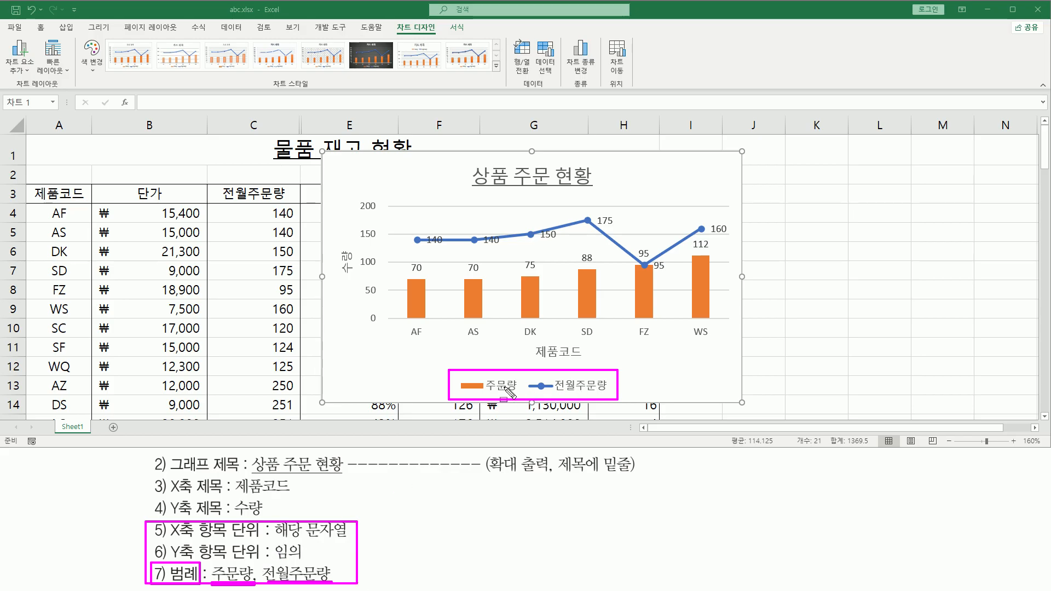
key(Escape)
click(347, 262)
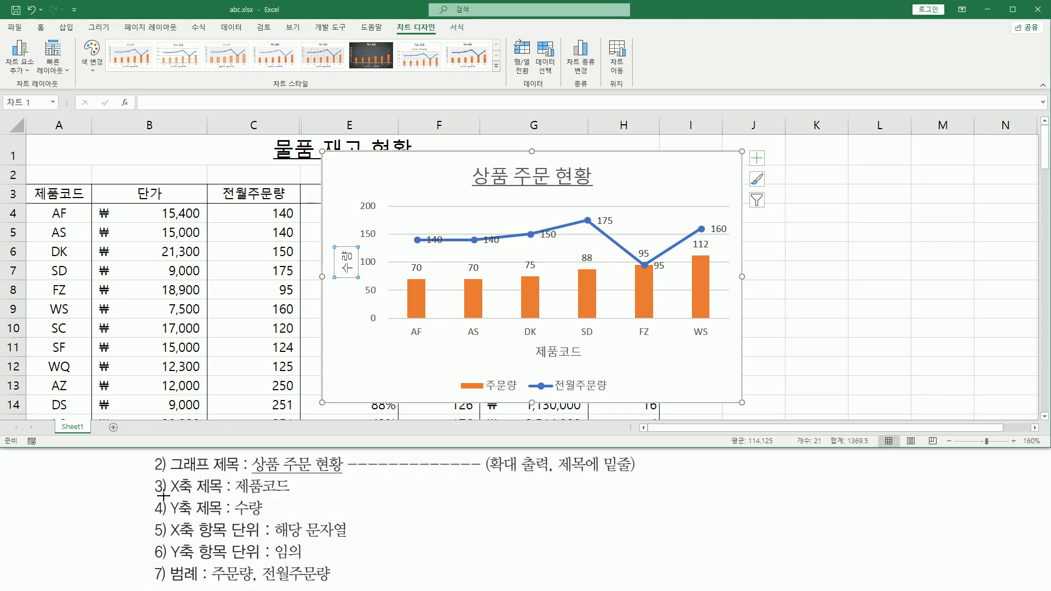
drag(141, 581, 330, 582)
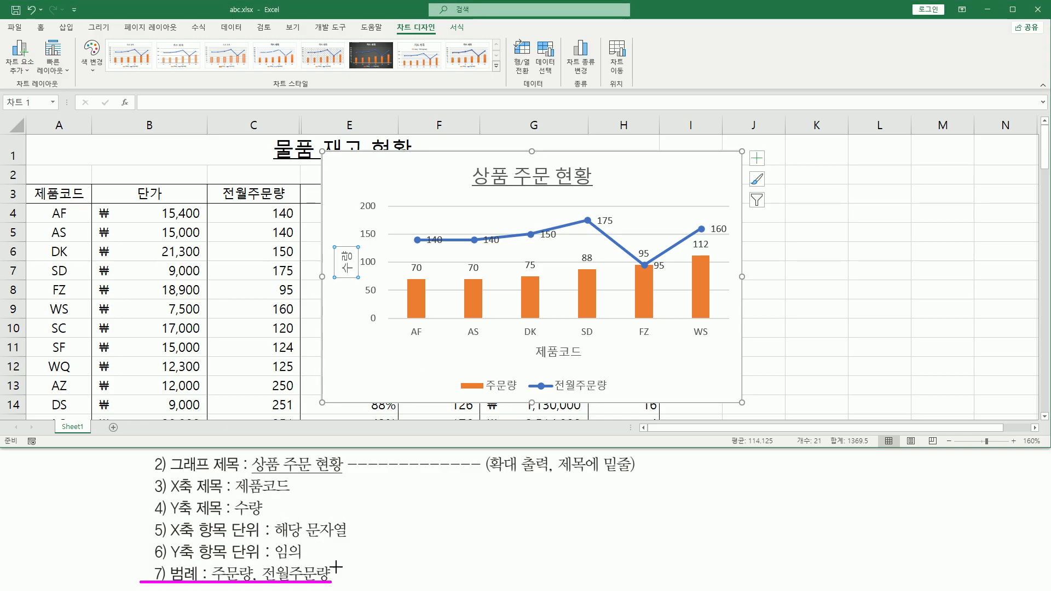
key(Escape)
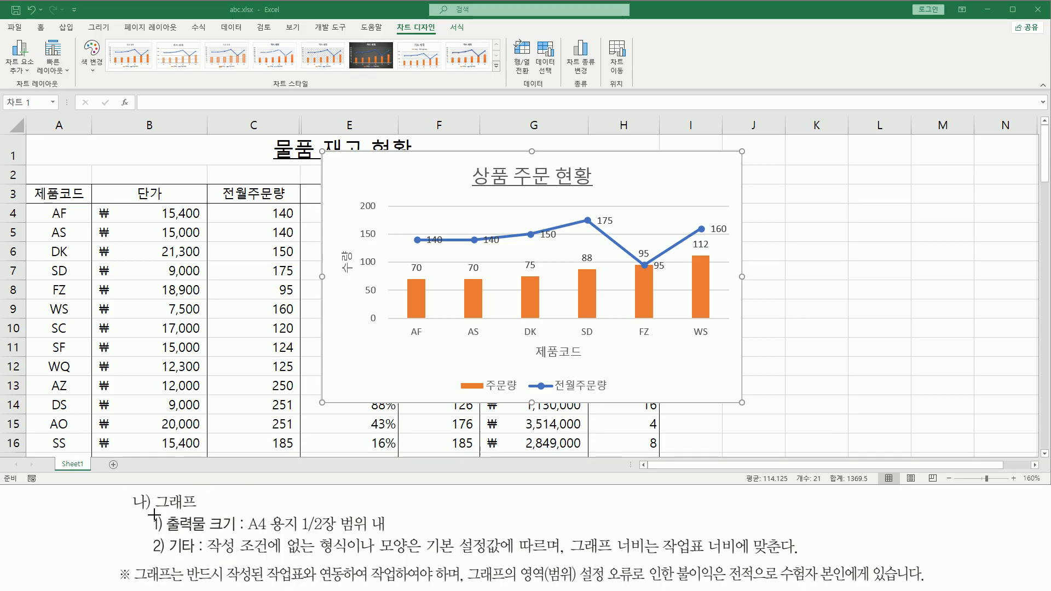
Move the chart below the table, leaving row 31 empty and aligning its upper-left corner with cell A32
mouse_move(132, 511)
mouse_down()
mouse_move(211, 505)
mouse_move(200, 492)
mouse_up()
drag(166, 530, 236, 530)
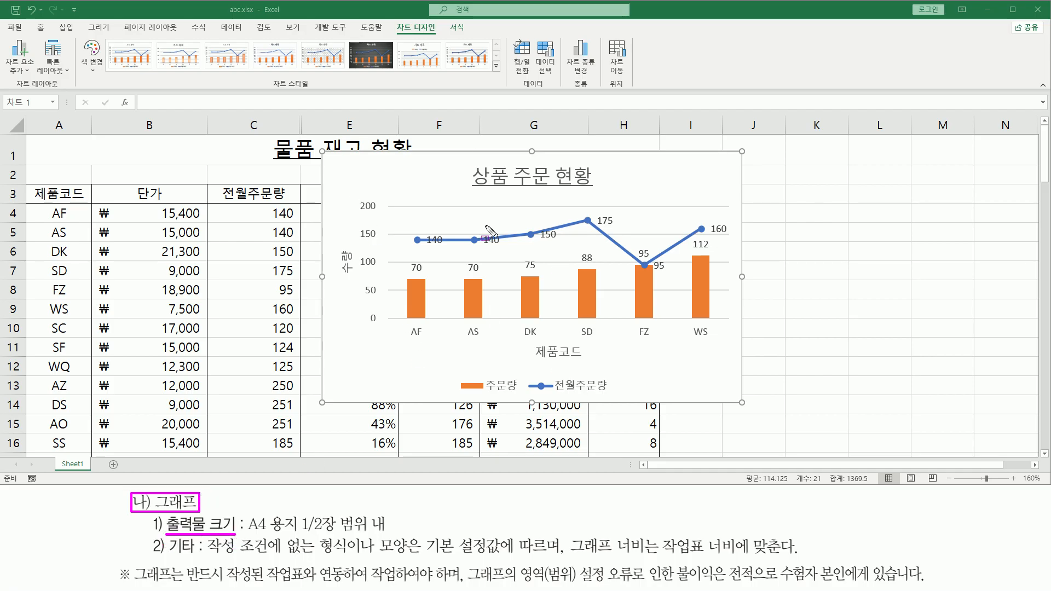
mouse_move(242, 514)
mouse_down()
mouse_move(255, 534)
mouse_move(392, 535)
mouse_up()
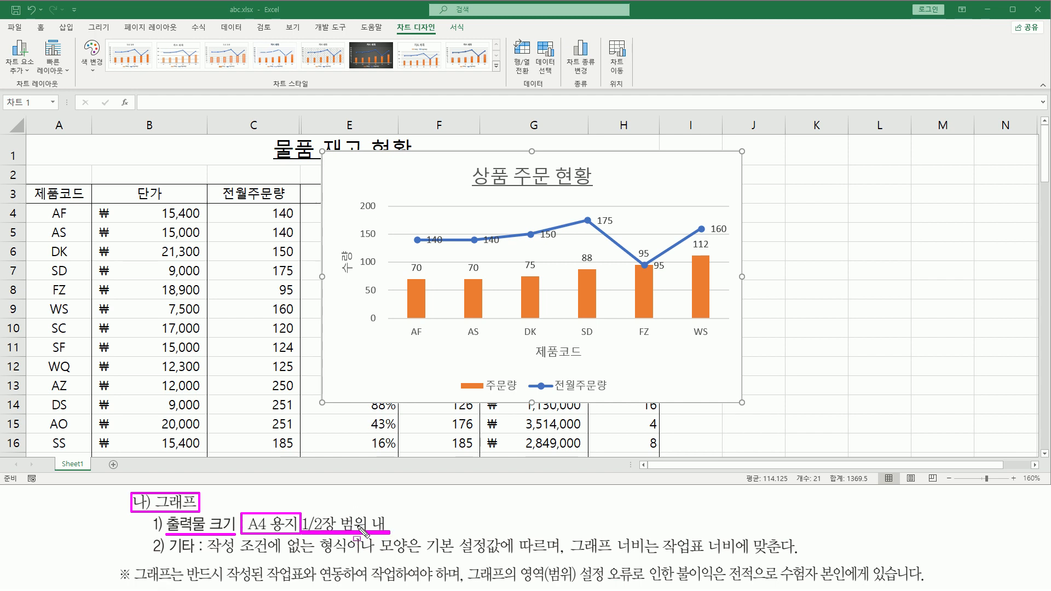
key(Escape)
mouse_move(410, 171)
mouse_down()
mouse_move(206, 314)
mouse_move(118, 359)
mouse_up()
scroll(162, 235, down, 2)
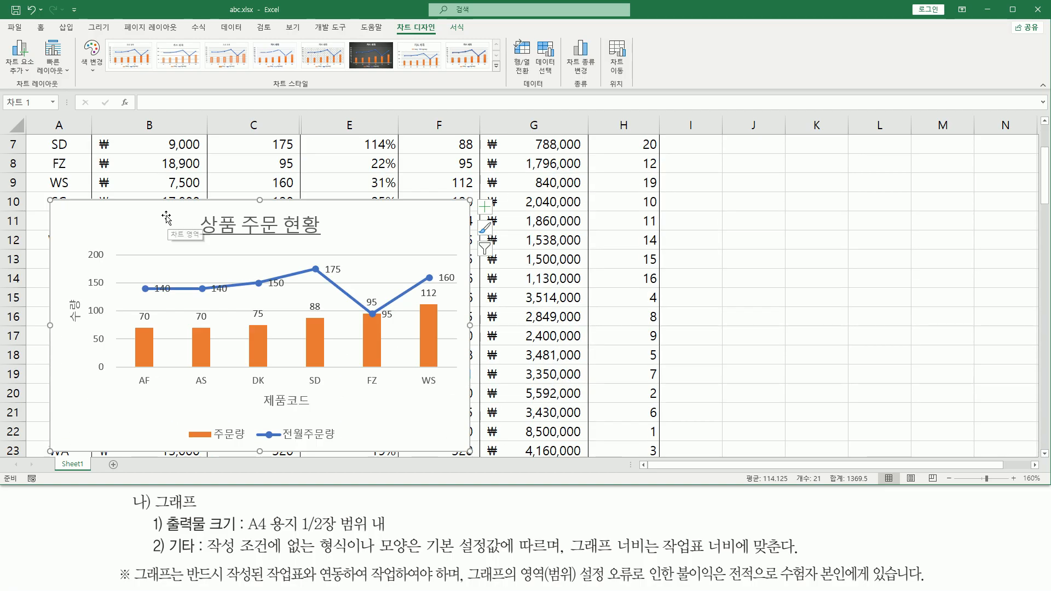
scroll(159, 225, down, 2)
drag(157, 223, 134, 152)
scroll(128, 143, down, 1)
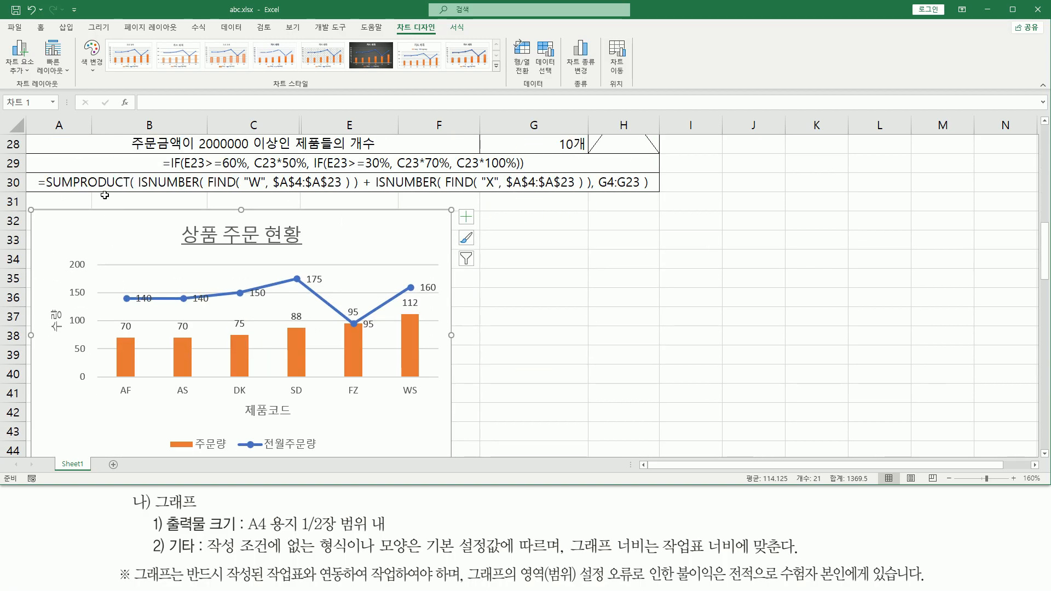
drag(5, 176, 659, 190)
key(Escape)
drag(7, 194, 663, 210)
key(Escape)
drag(43, 217, 38, 219)
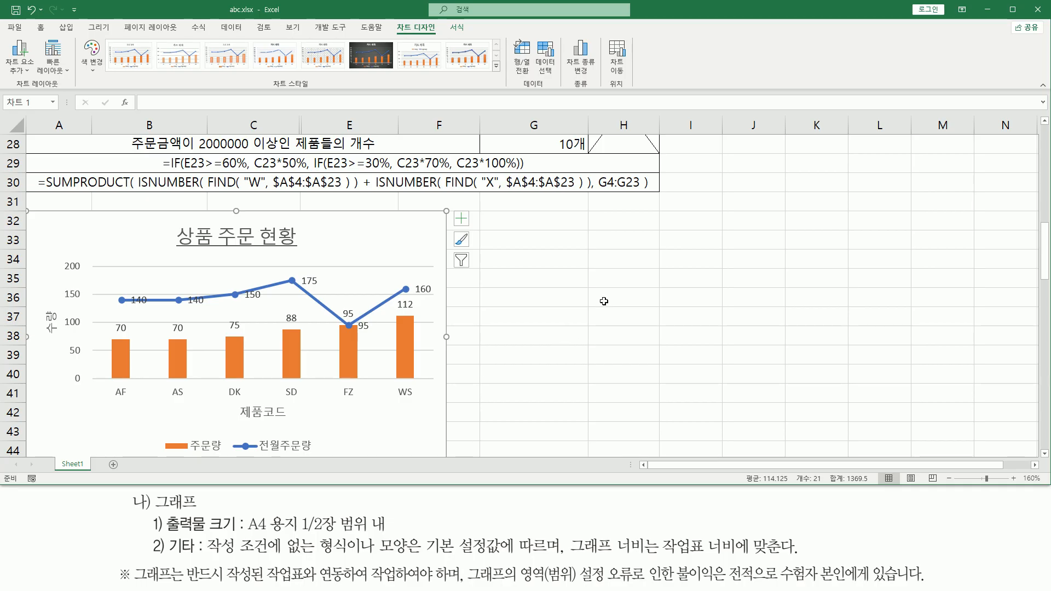
Widen the chart to the table's width so its right edge aligns with the end of column H
mouse_move(152, 557)
mouse_down()
mouse_move(422, 556)
mouse_move(441, 547)
mouse_move(525, 564)
mouse_move(797, 559)
mouse_up()
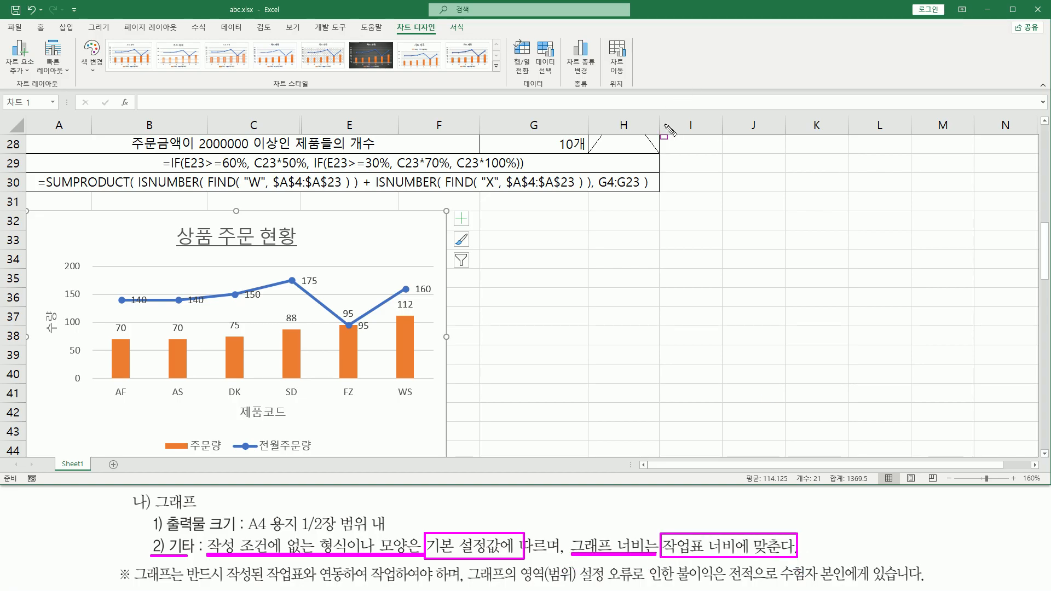
drag(611, 114, 636, 135)
key(Escape)
scroll(643, 141, up, 2)
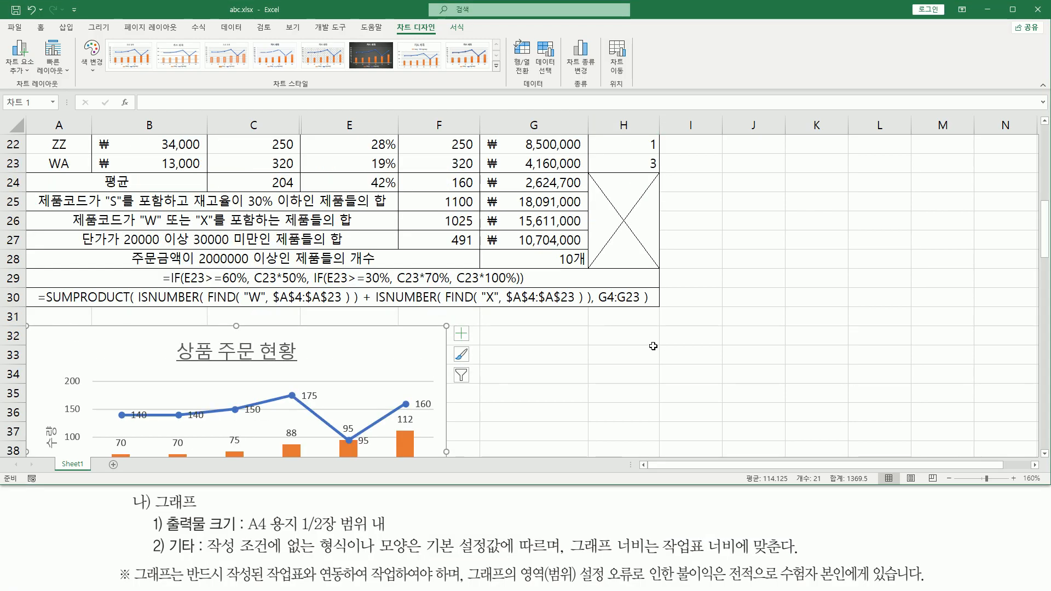
scroll(660, 353, down, 2)
drag(446, 336, 660, 337)
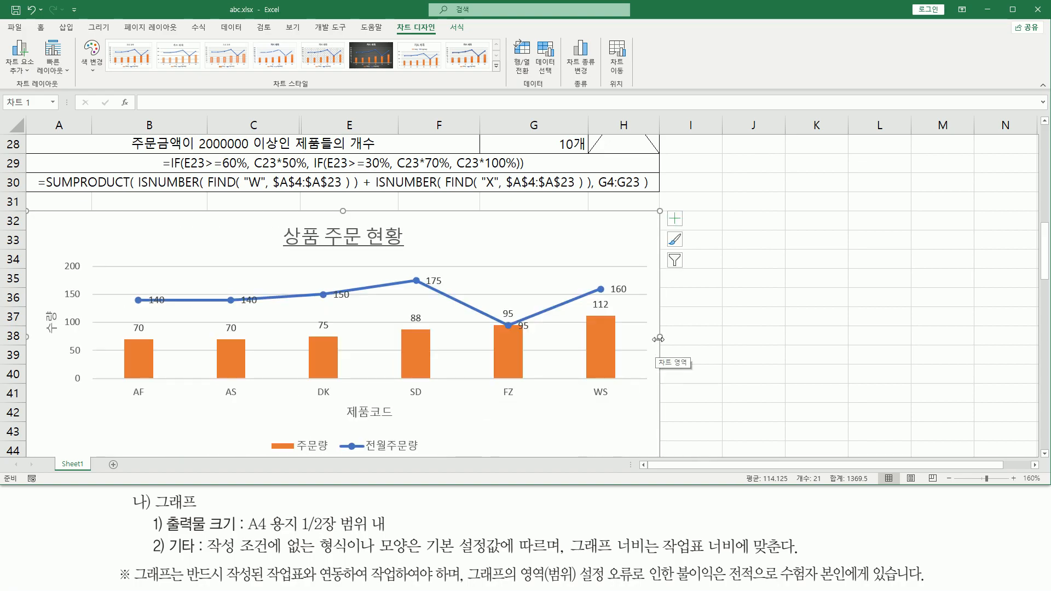
drag(652, 203, 669, 218)
drag(652, 327, 666, 346)
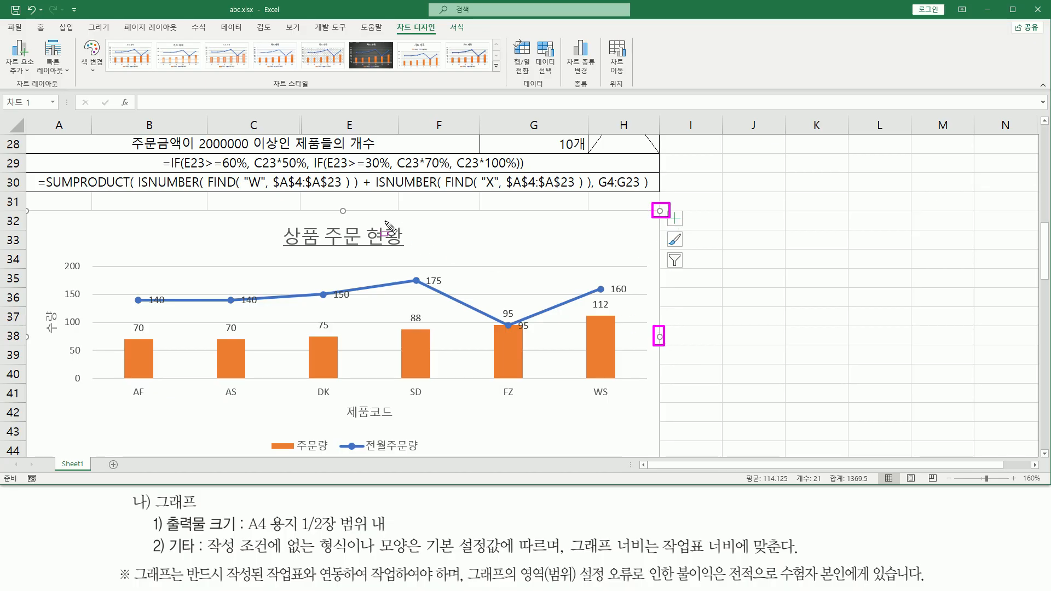
drag(335, 203, 354, 218)
key(Escape)
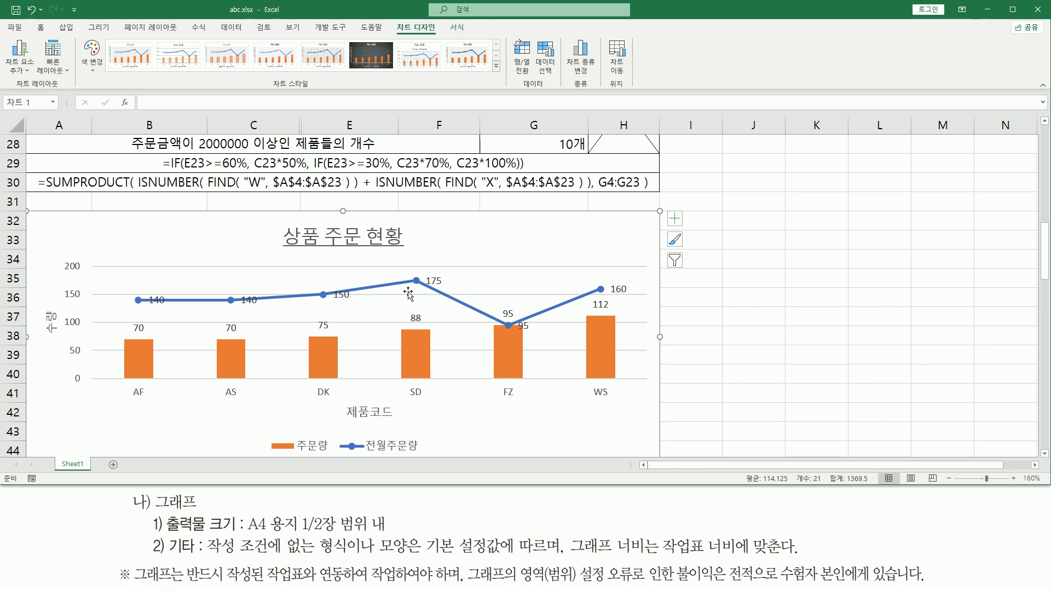
Check the print preview of the 상품 주문 현황 chart on its own, then return to the worksheet
scroll(409, 291, down, 1)
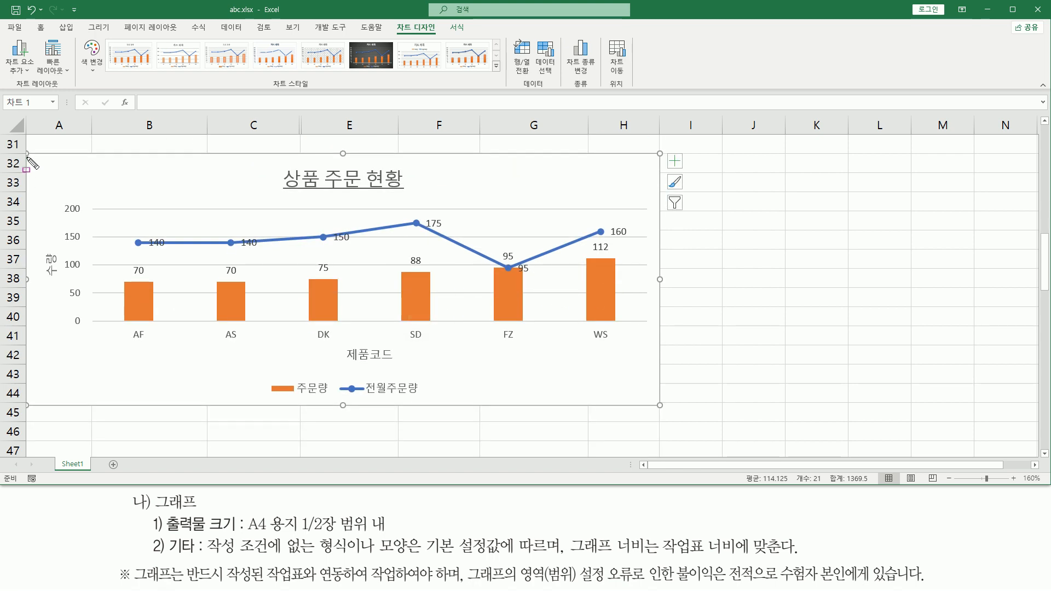
drag(27, 152, 664, 406)
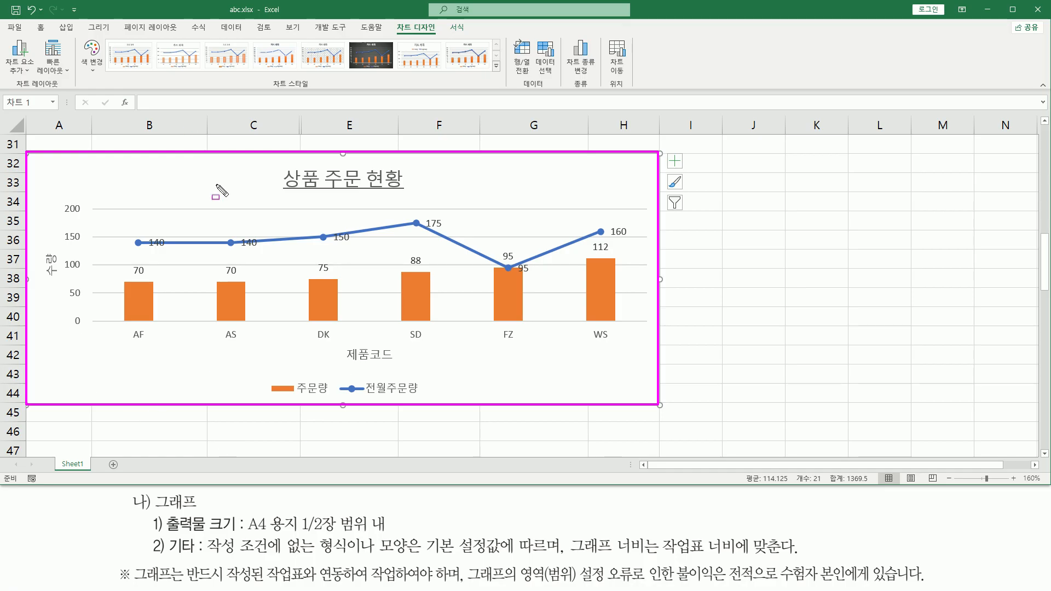
click(14, 28)
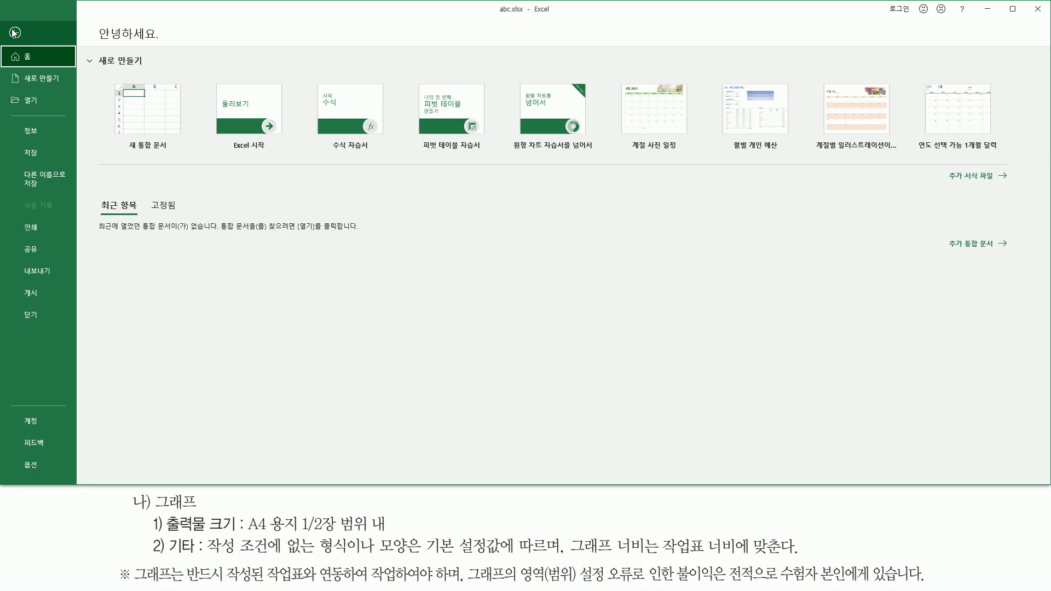
click(25, 229)
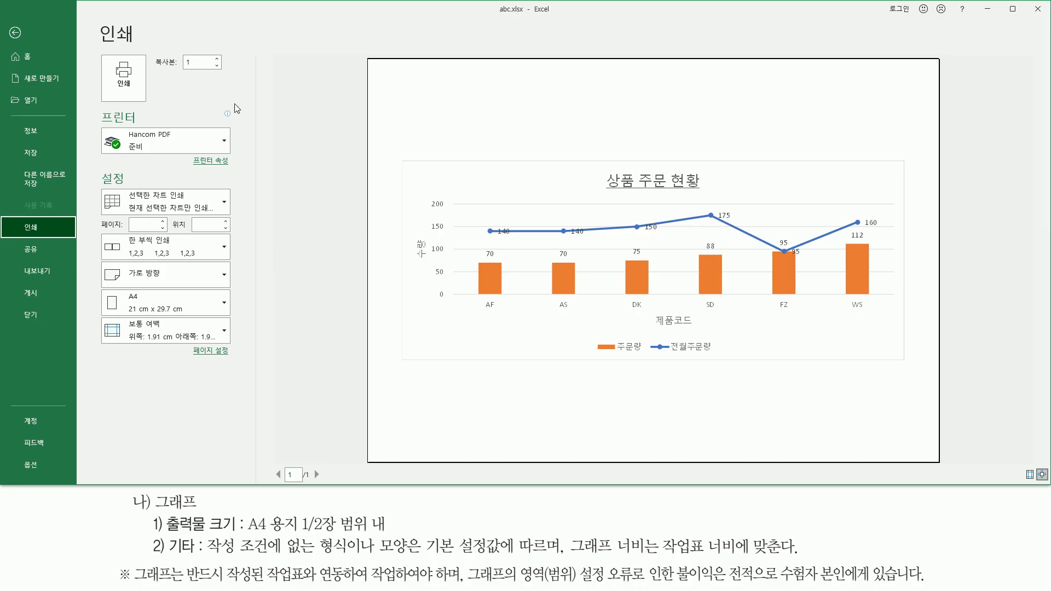
click(15, 34)
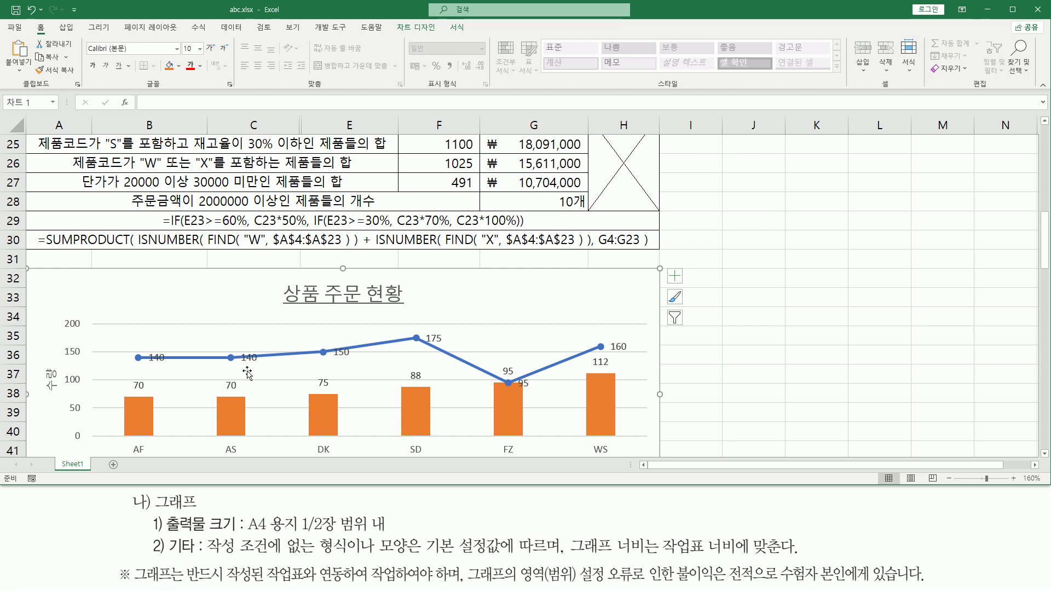
Deselect the chart by selecting cell J32 and preview the whole sheet's A4 printout, then return to the worksheet
click(764, 199)
key(Down)
key(Down)
key(Down)
key(Down)
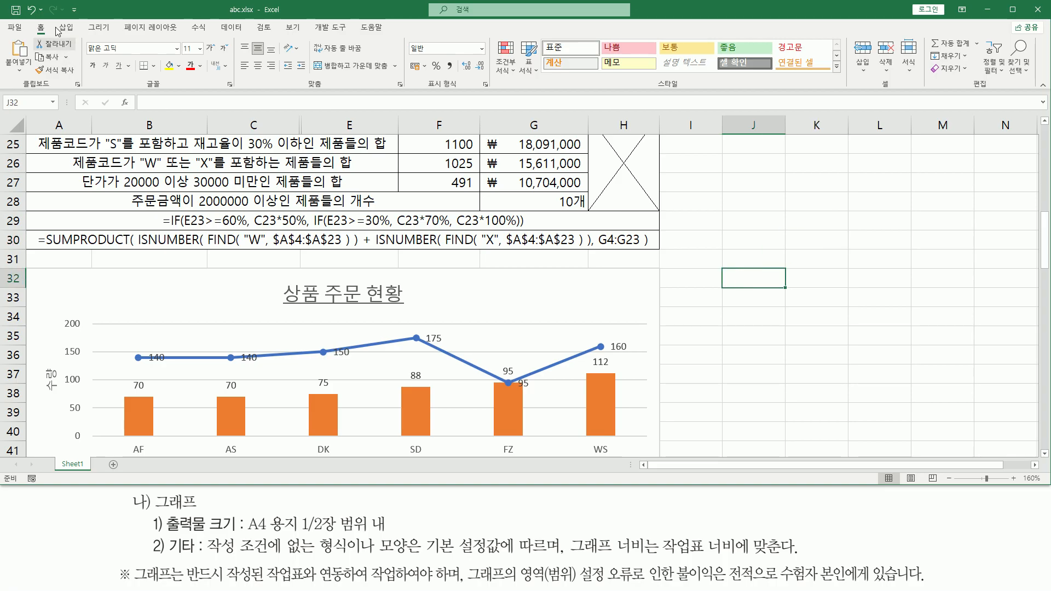
click(15, 28)
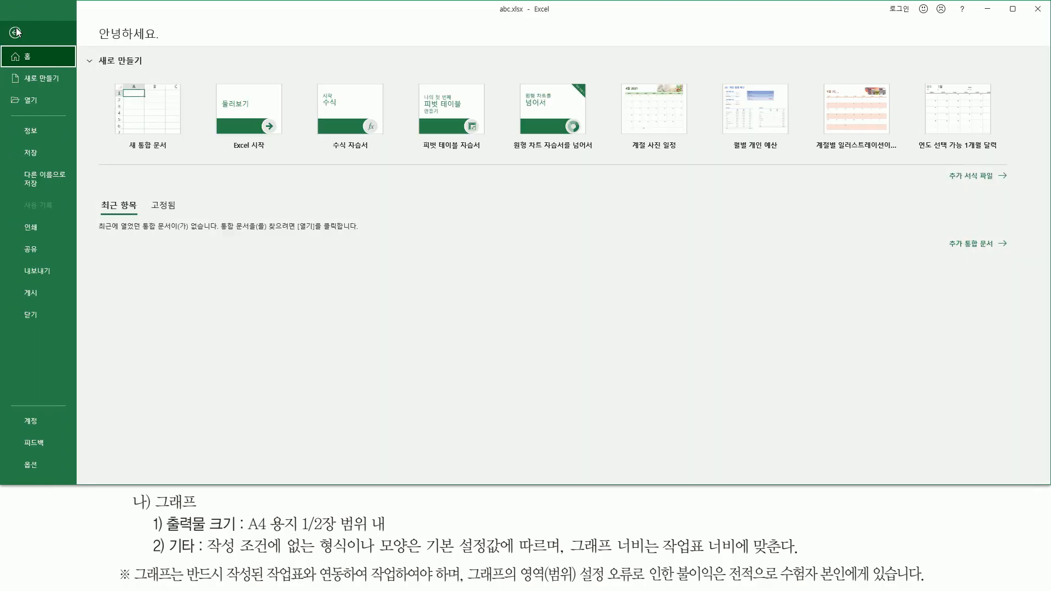
click(37, 230)
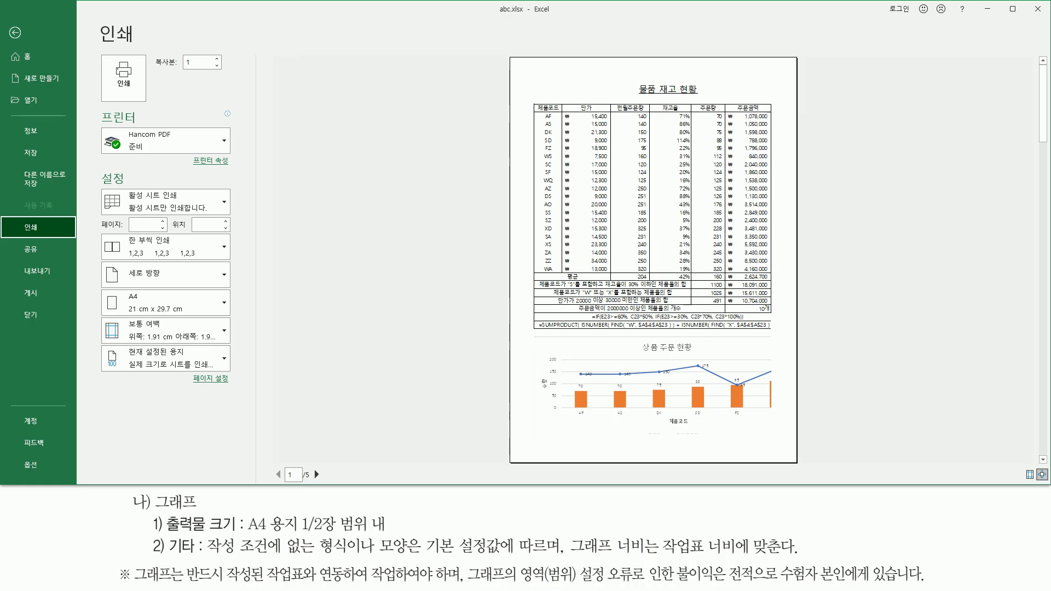
click(16, 32)
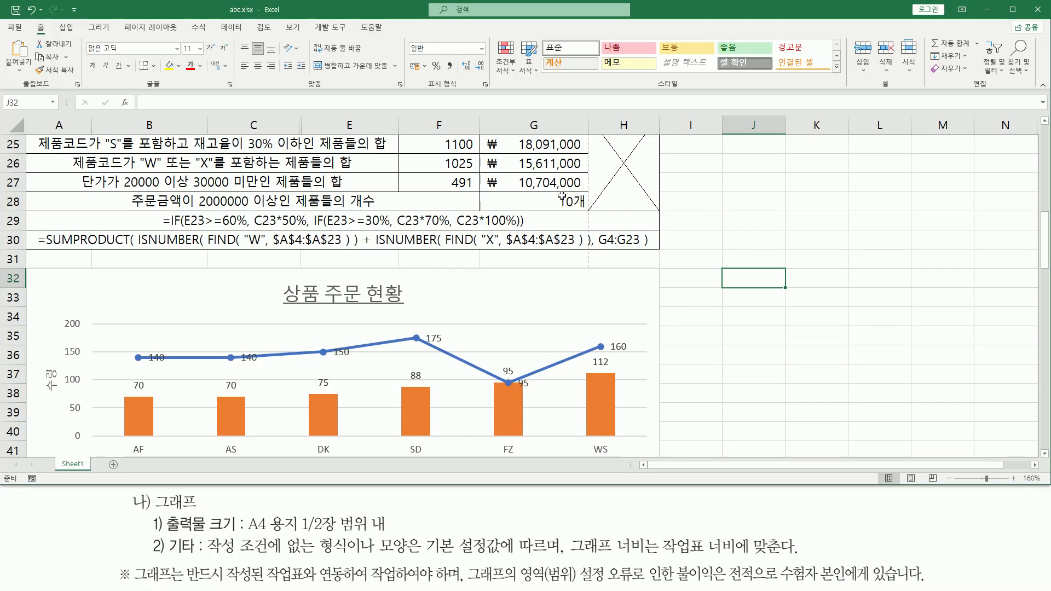
Examine where the dashed page-break lines cross the table's columns and the chart's lower edge
key(ctrl+2)
drag(584, 128, 593, 271)
key(Escape)
scroll(683, 227, up, 8)
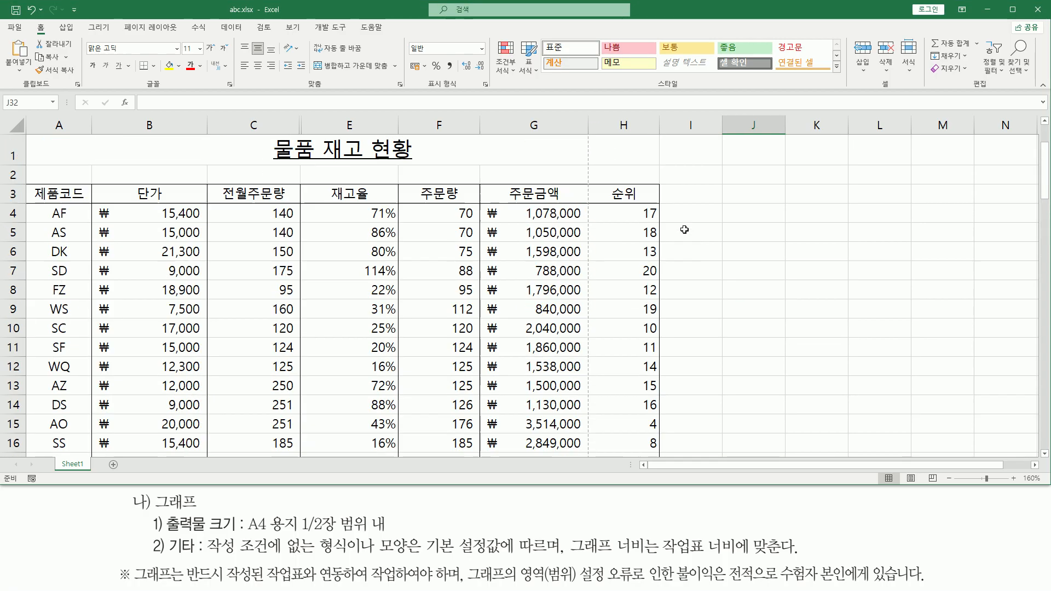
key(ctrl+2)
mouse_move(581, 130)
mouse_down()
mouse_move(605, 235)
mouse_move(594, 418)
mouse_up()
key(Escape)
scroll(684, 282, down, 9)
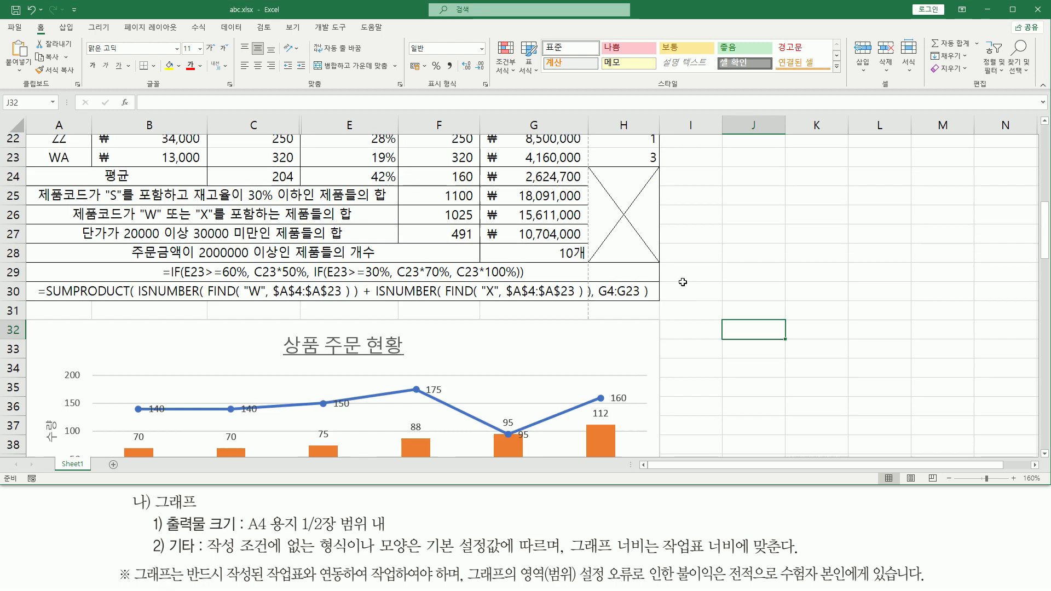
scroll(682, 279, down, 2)
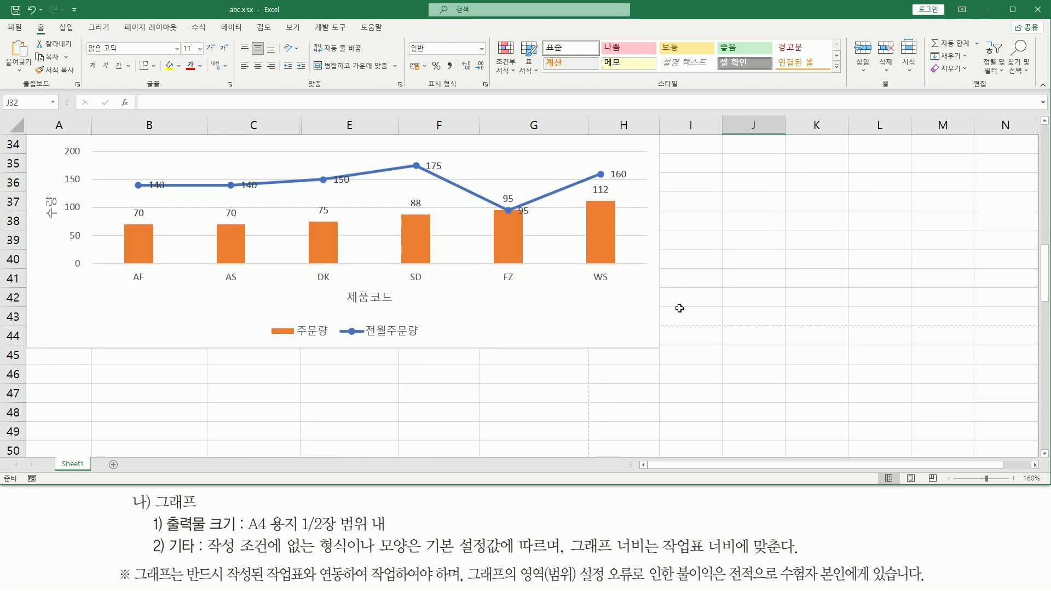
key(ctrl+2)
drag(924, 311, 542, 344)
key(Escape)
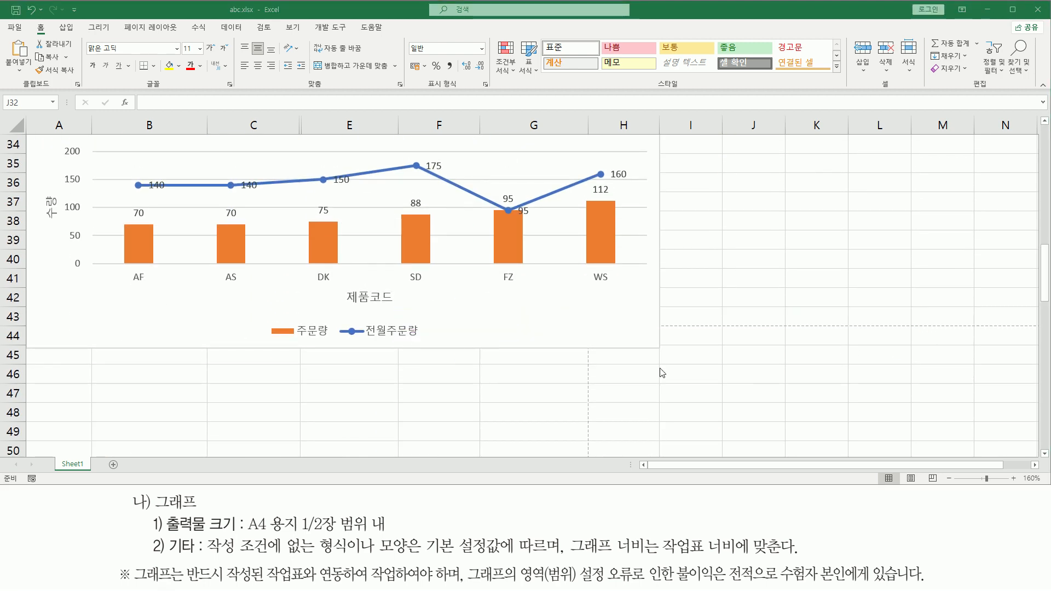
Shrink the chart to roughly columns A to E and rows 32 to 37, exposing the page-break lines behind it
click(637, 339)
drag(660, 348, 379, 202)
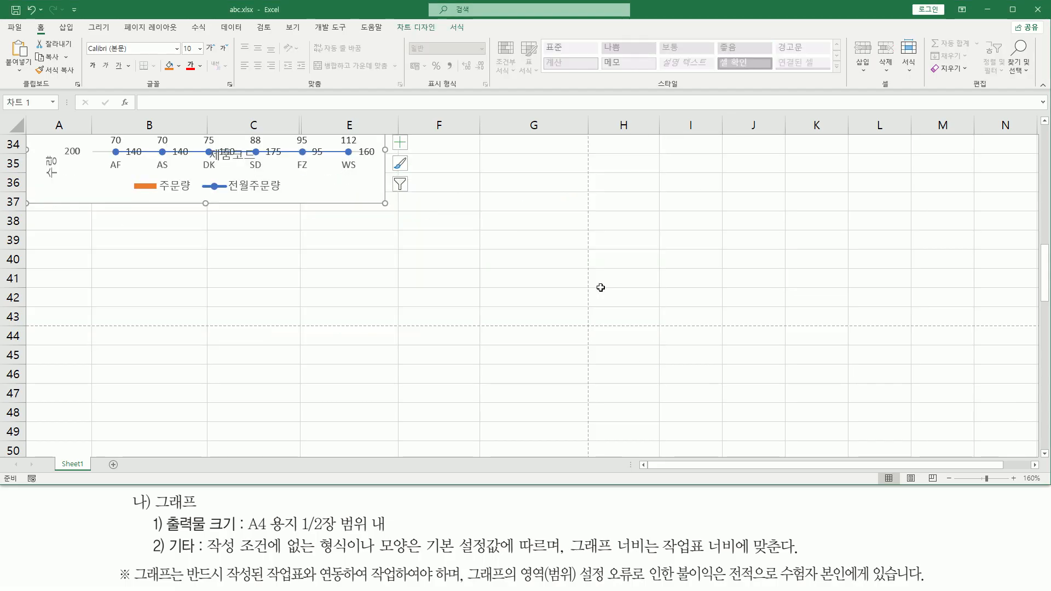
scroll(586, 271, up, 1)
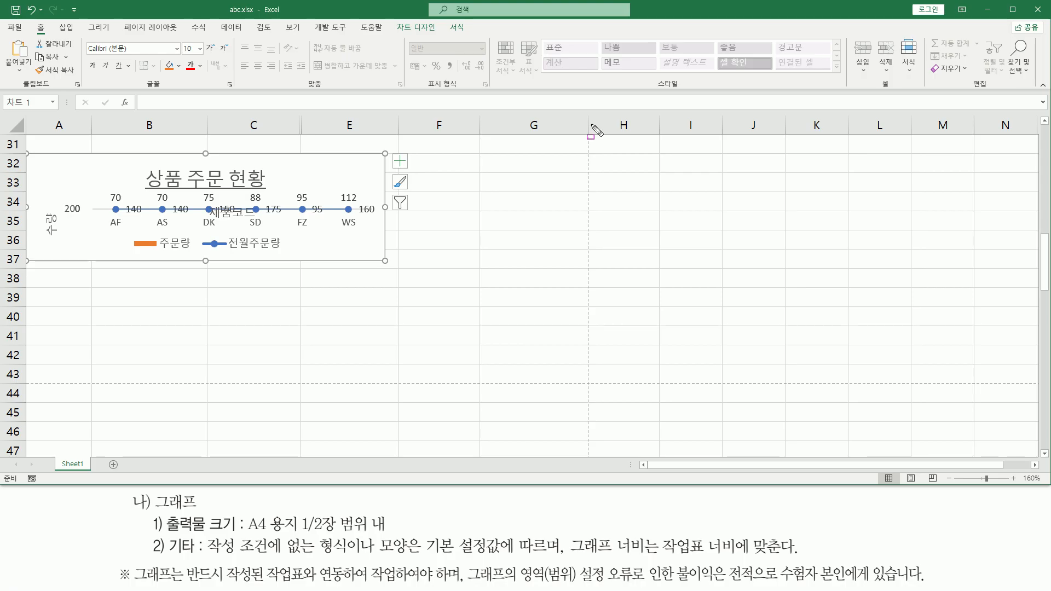
drag(588, 125, 588, 379)
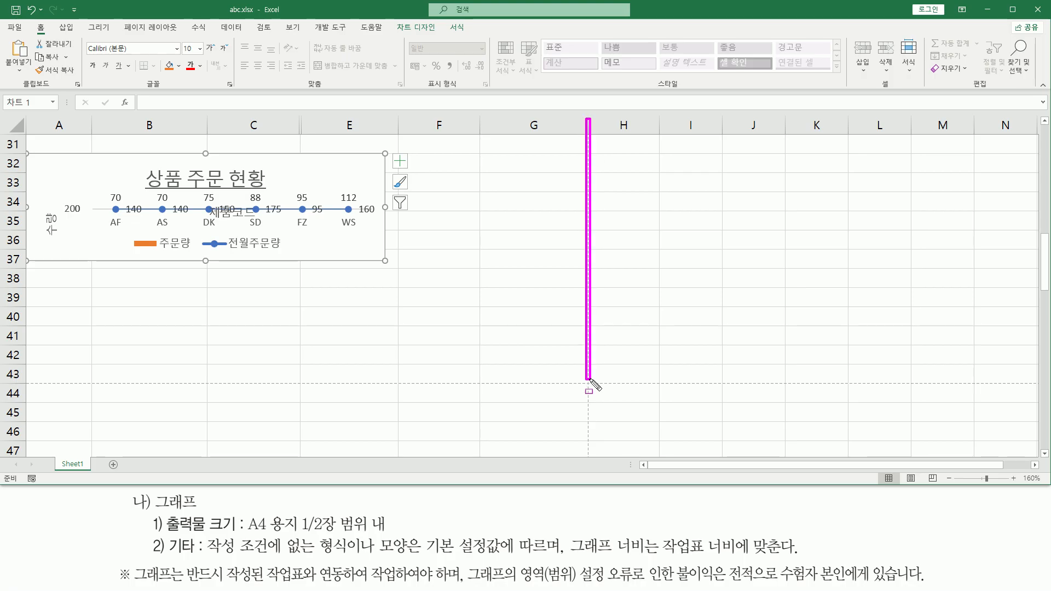
mouse_move(24, 378)
mouse_down()
mouse_move(666, 399)
mouse_move(1032, 386)
mouse_up()
drag(583, 377, 595, 438)
key(Escape)
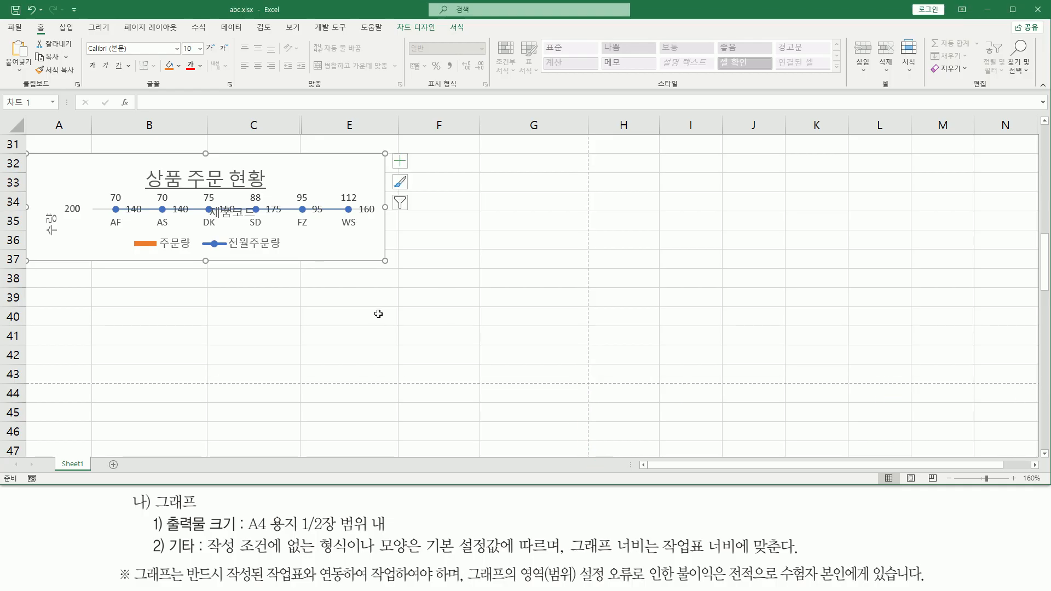
Examine which table columns fall inside the vertical page-break line and compare column H's position with it
scroll(432, 315, up, 3)
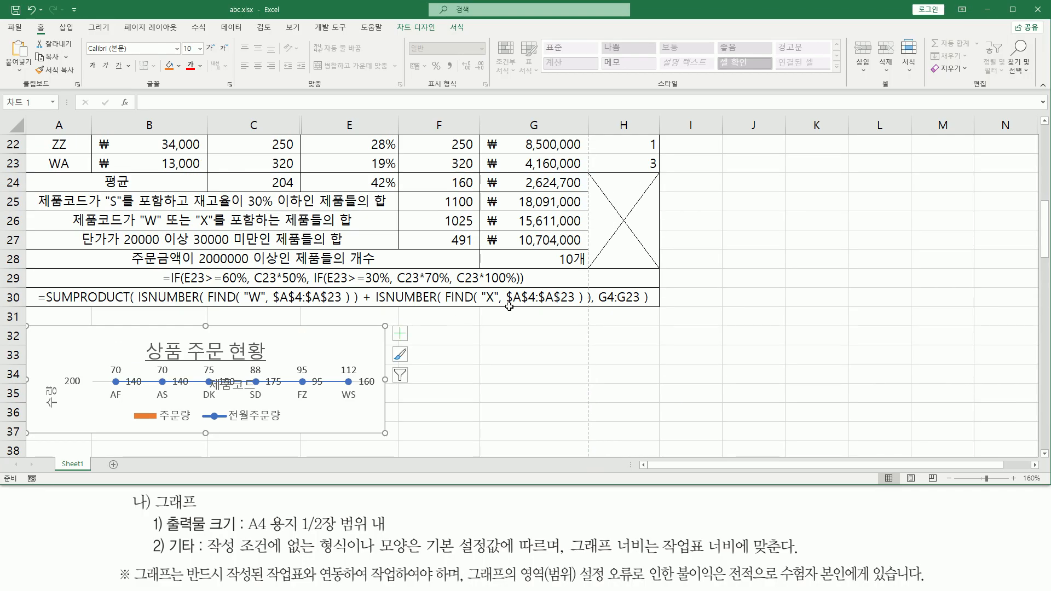
scroll(523, 306, up, 1)
scroll(523, 306, up, 2)
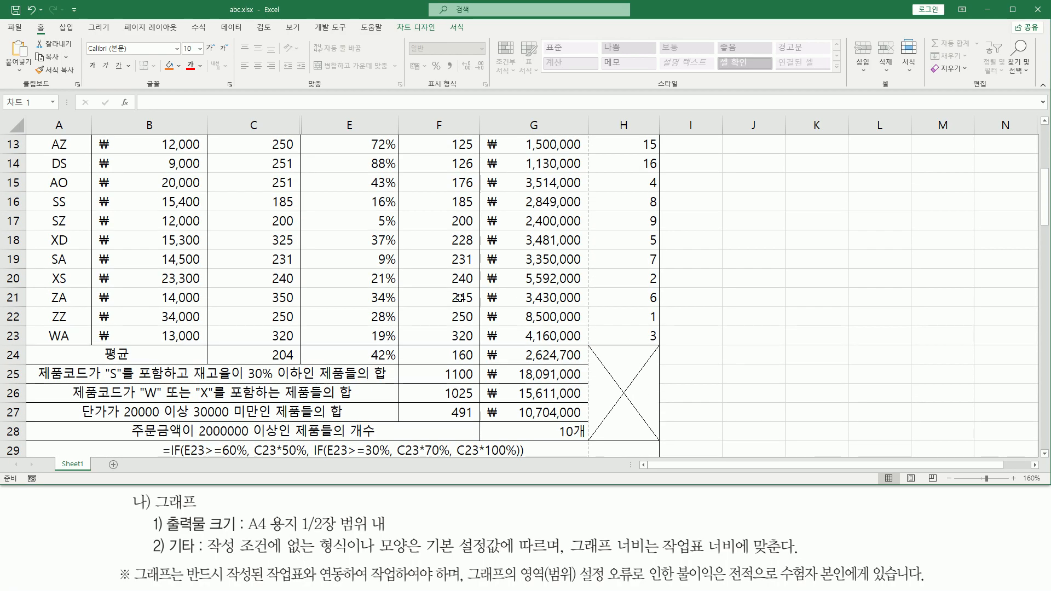
scroll(182, 340, up, 4)
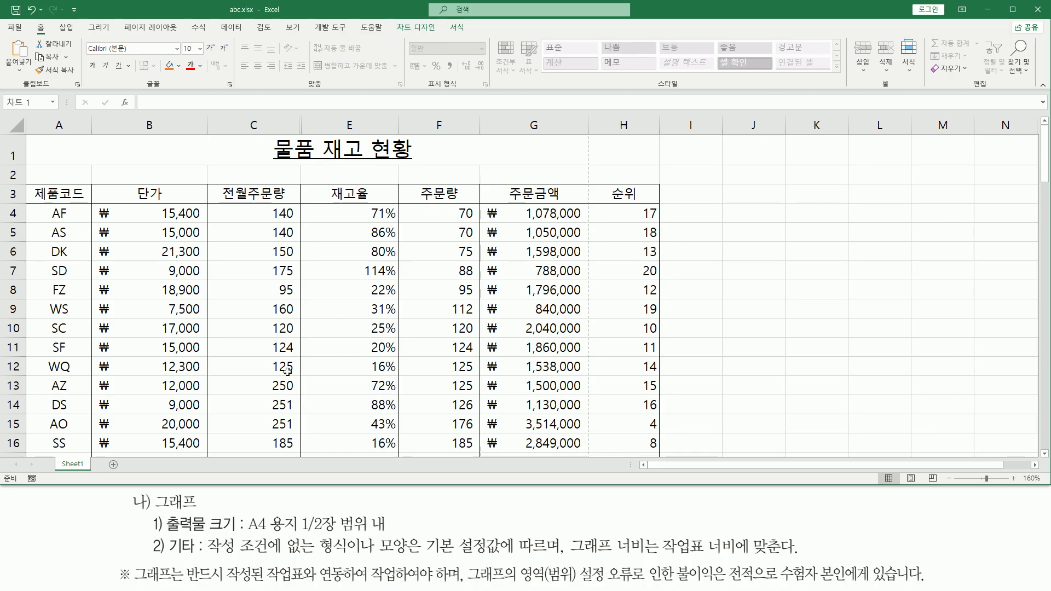
drag(611, 114, 654, 365)
mouse_move(27, 136)
mouse_down()
mouse_move(541, 358)
mouse_move(583, 449)
mouse_up()
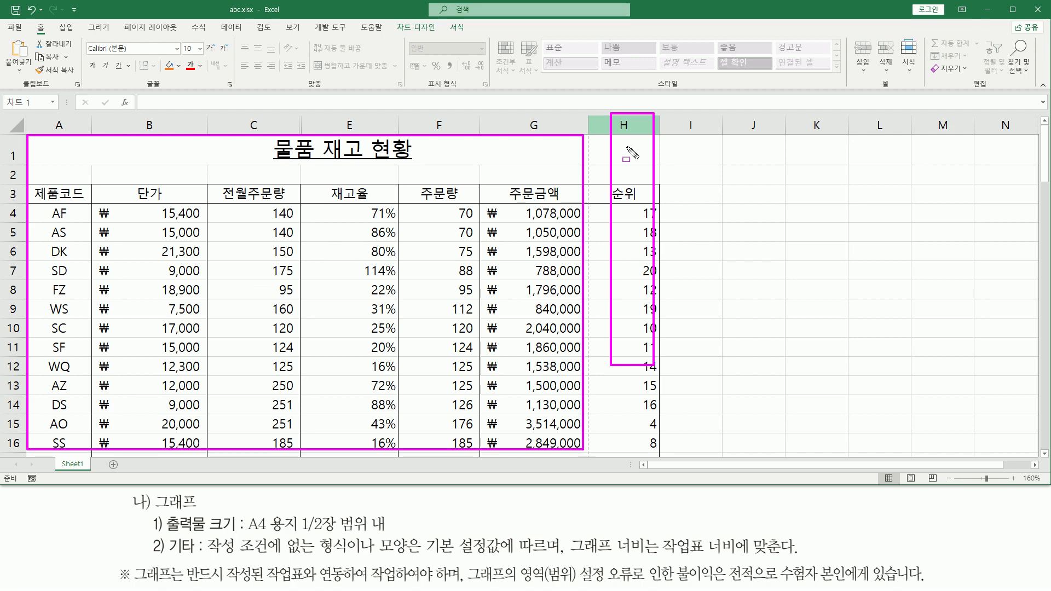
key(e)
mouse_move(605, 150)
mouse_down()
mouse_move(662, 387)
mouse_move(651, 438)
mouse_up()
key(Escape)
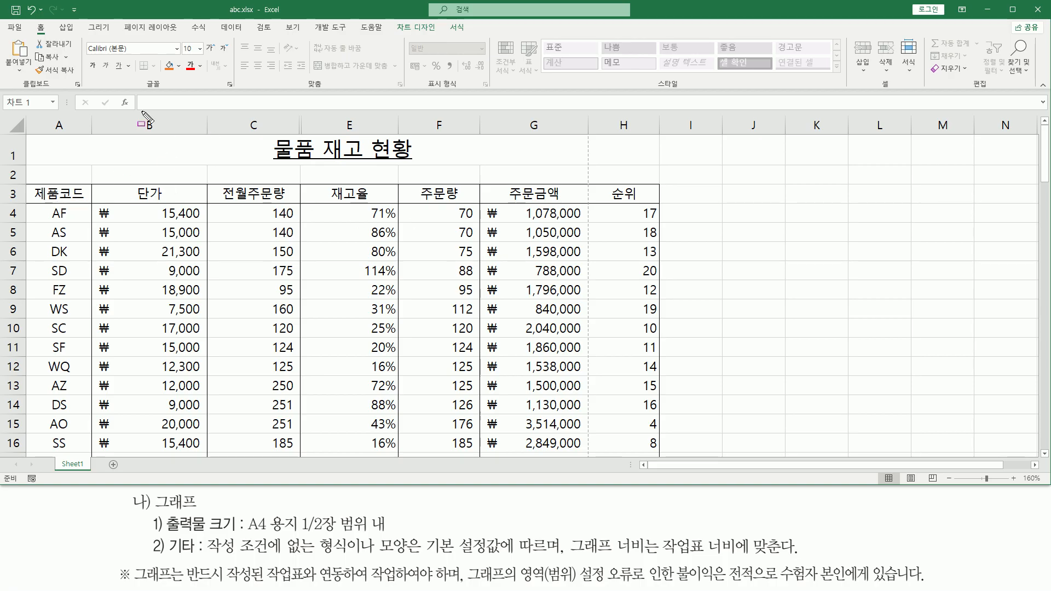
key(Escape)
Narrow columns B, E, F, G and H until the table's right edge, including 순위, fits within the vertical page-break line
drag(205, 126, 194, 126)
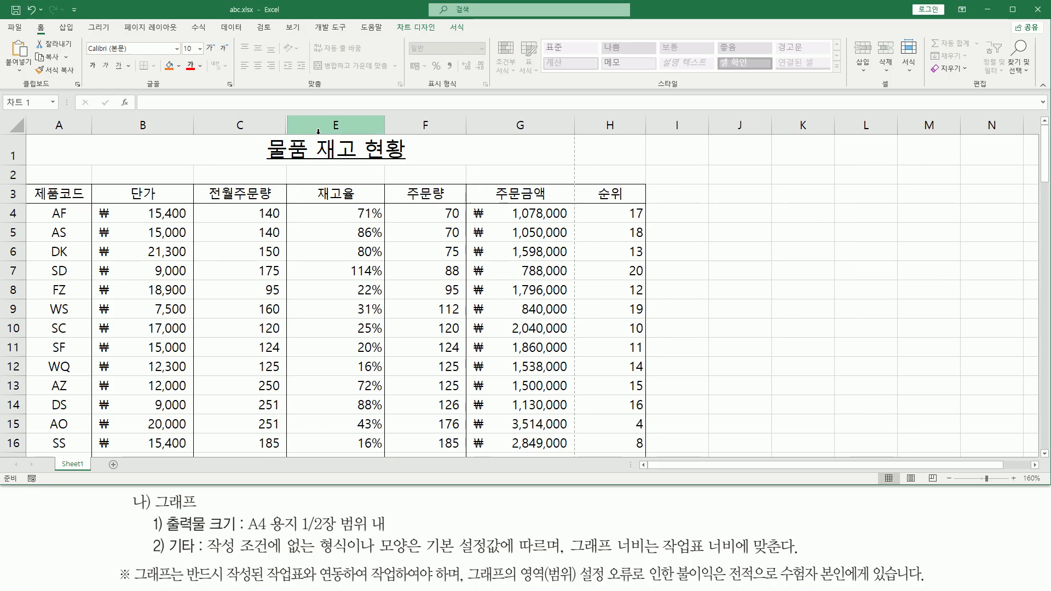
drag(384, 127, 376, 130)
drag(457, 126, 444, 125)
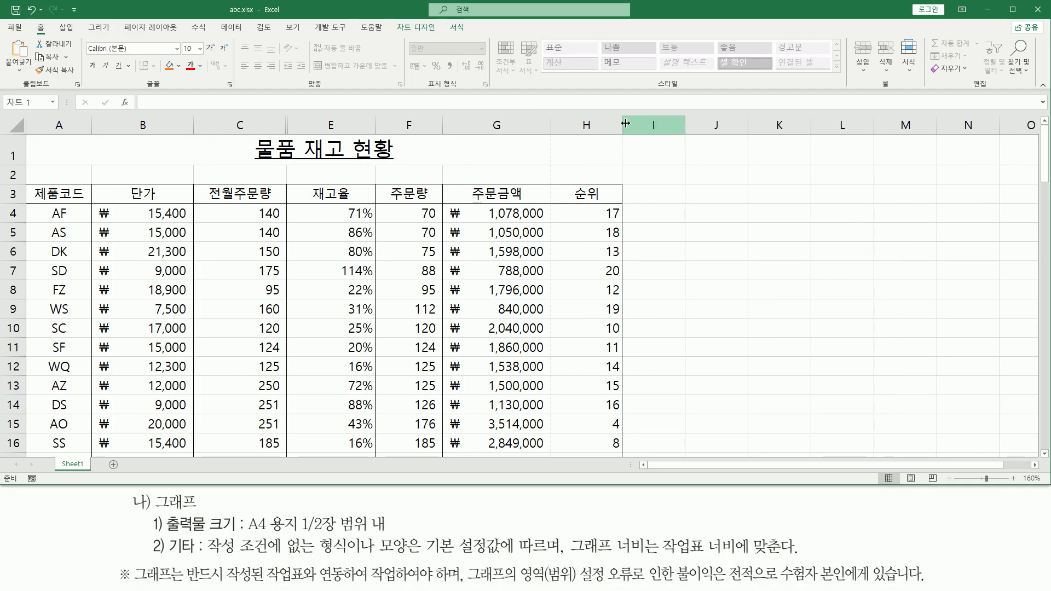
drag(622, 124, 607, 124)
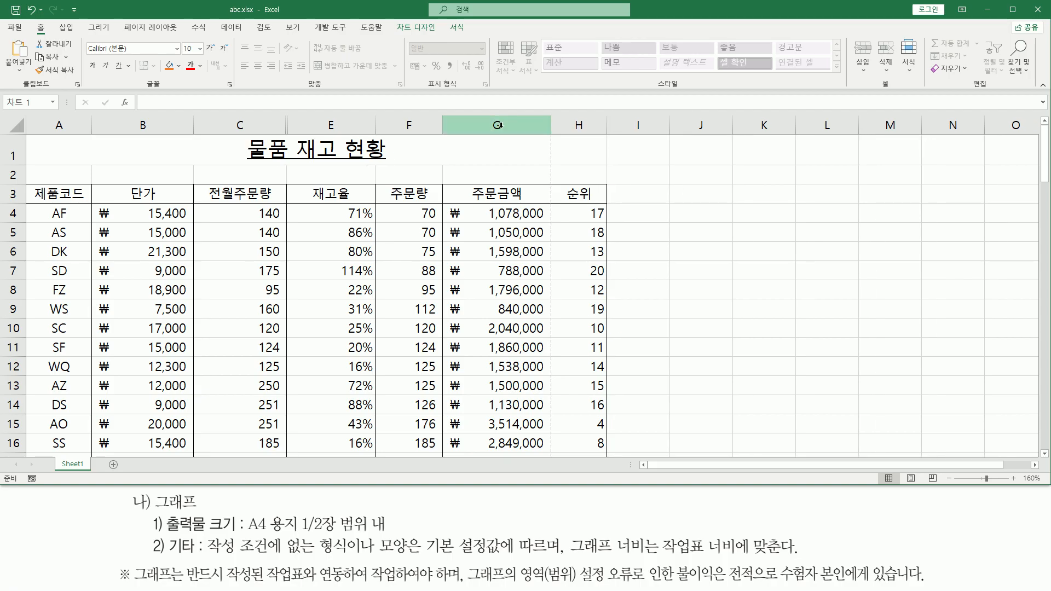
drag(445, 128, 435, 126)
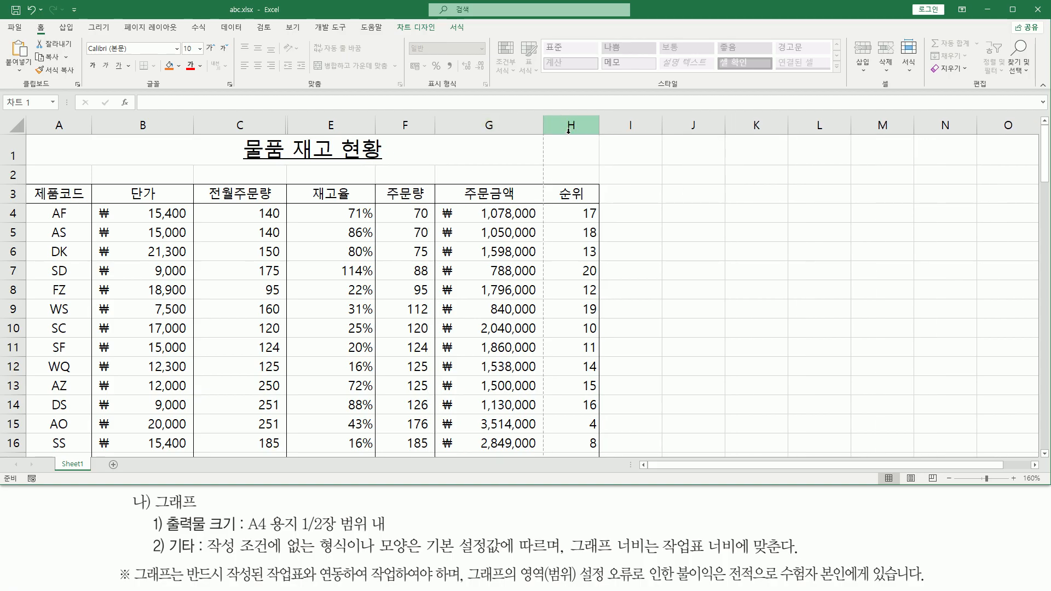
drag(545, 127, 592, 129)
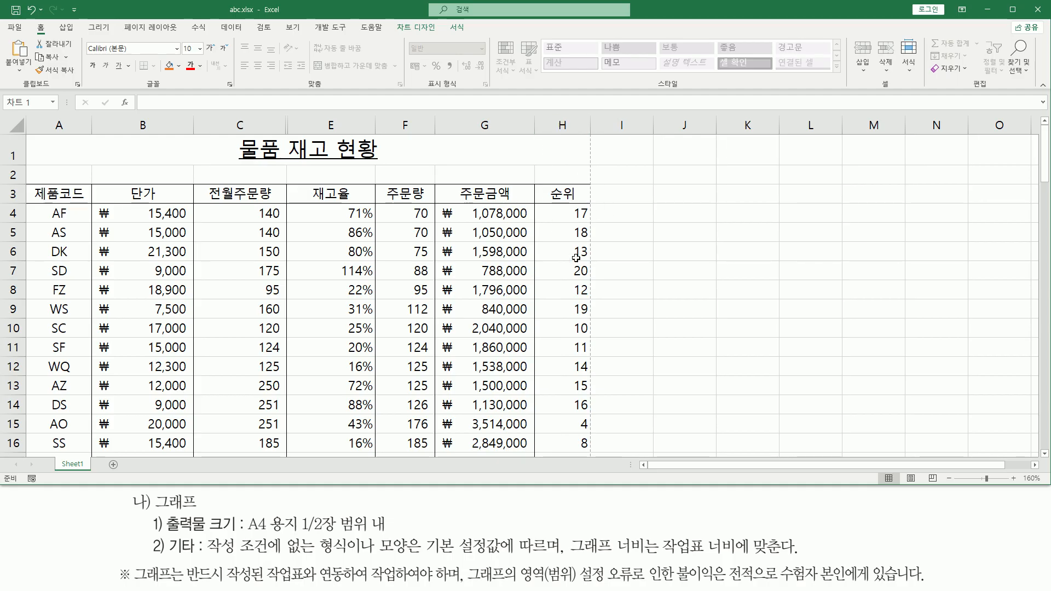
click(622, 247)
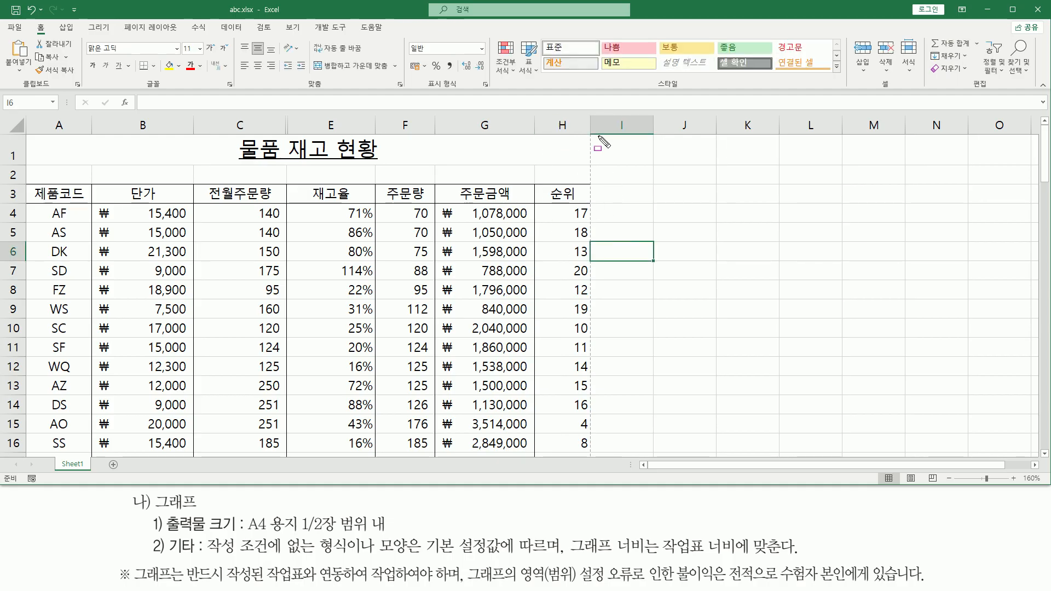
drag(586, 129, 598, 444)
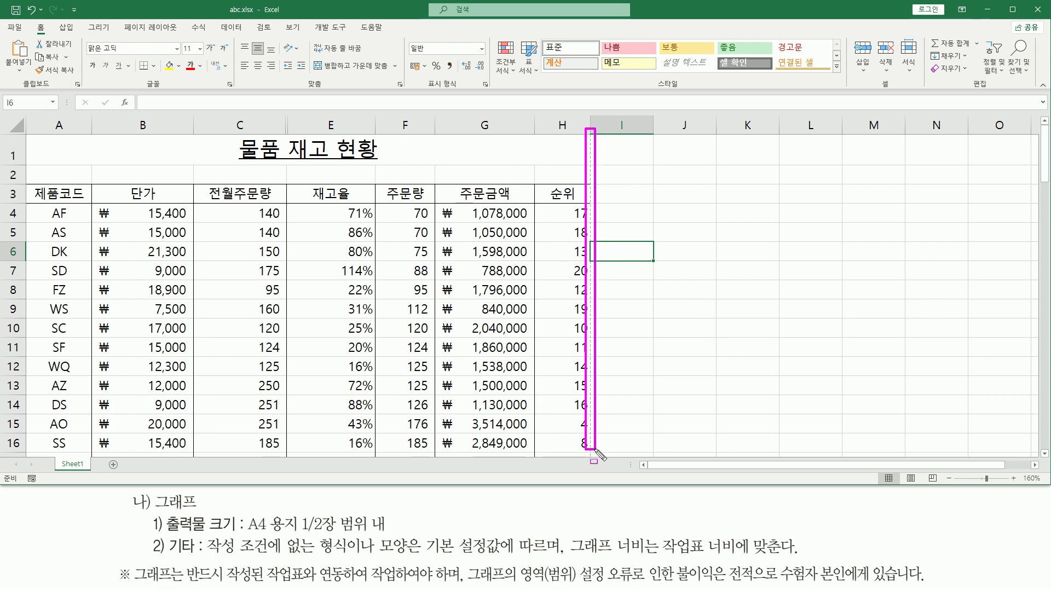
Enlarge the chart to the right edge of column H and the page break below row 43, then deselect it
scroll(610, 343, down, 4)
scroll(610, 339, down, 4)
click(312, 275)
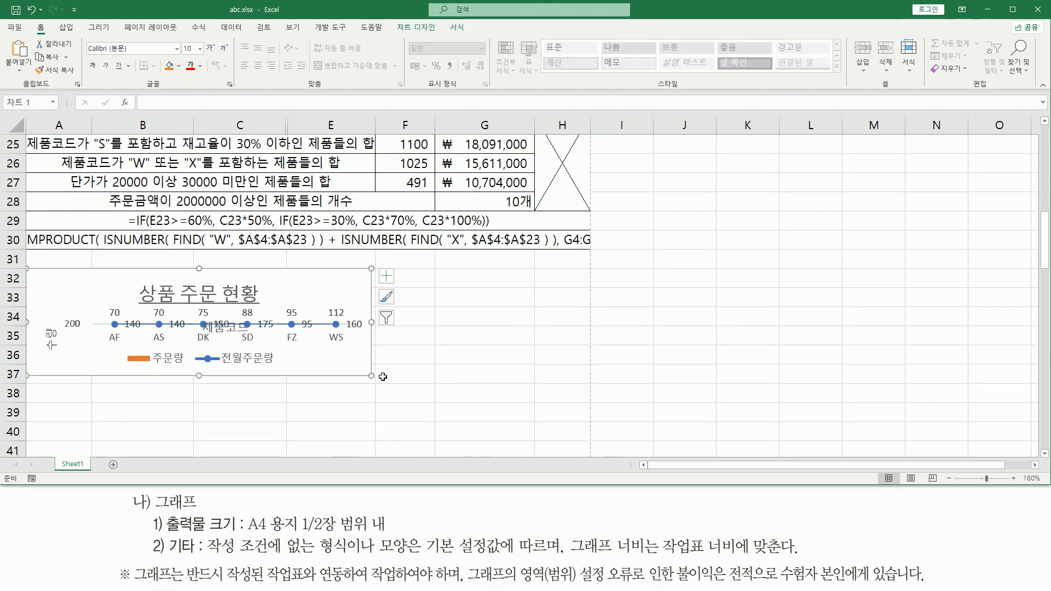
scroll(496, 336, down, 2)
key(ctrl+2)
mouse_move(27, 377)
mouse_down()
mouse_move(30, 386)
mouse_move(532, 390)
mouse_up()
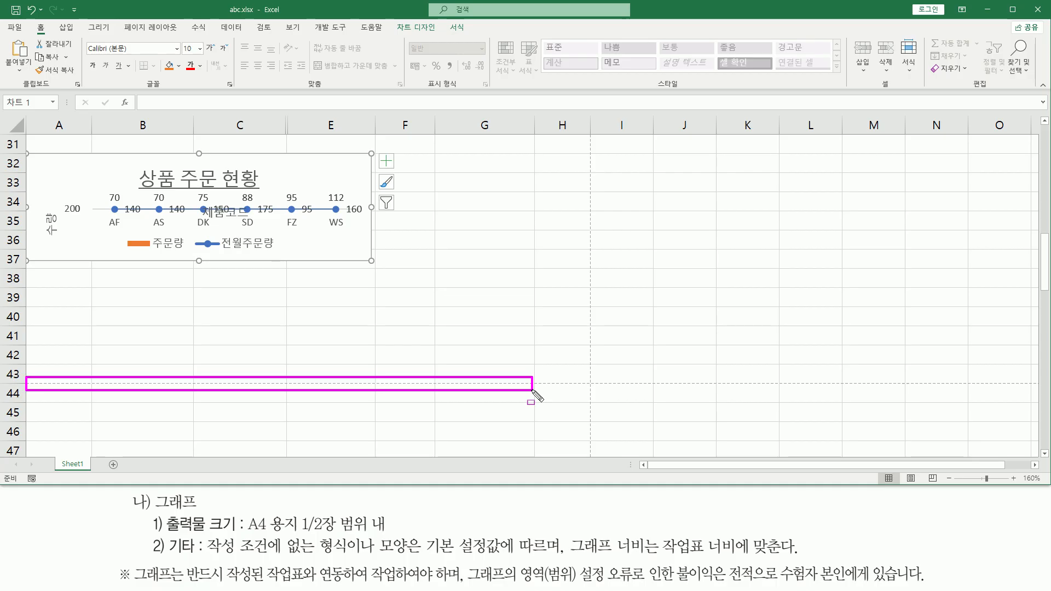
key(Escape)
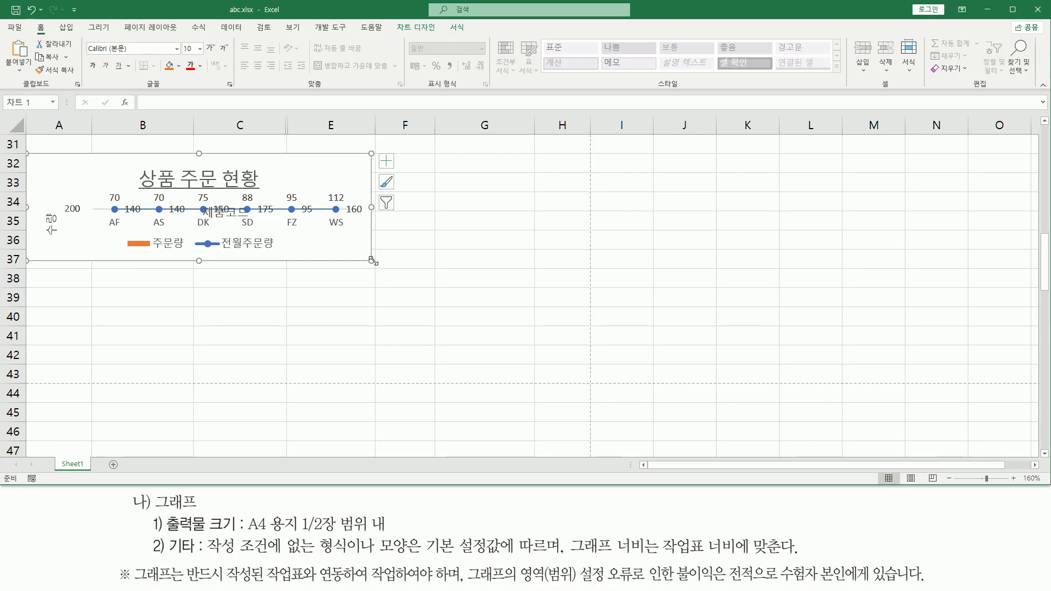
drag(373, 262, 591, 383)
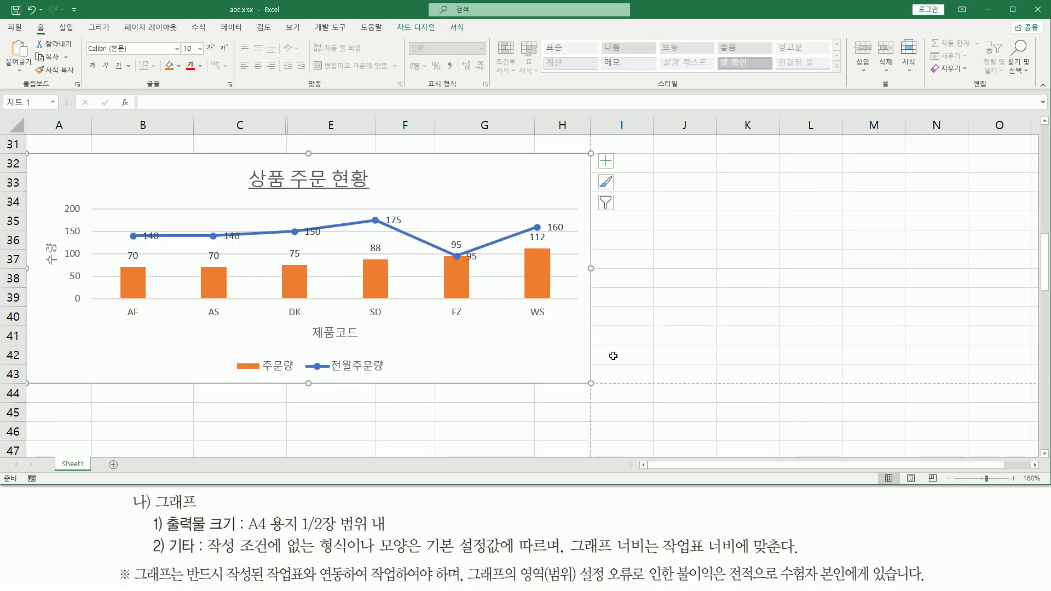
click(684, 290)
Review the 물품 재고 현황 table and the chart below it against the page-break lines
scroll(684, 291, up, 1)
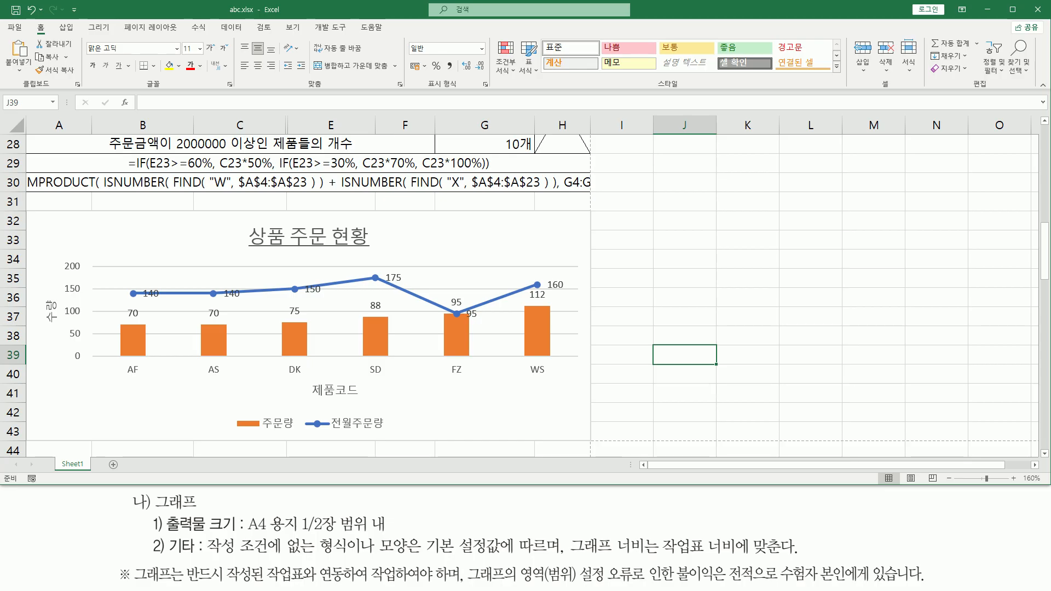
click(669, 203)
scroll(654, 246, up, 9)
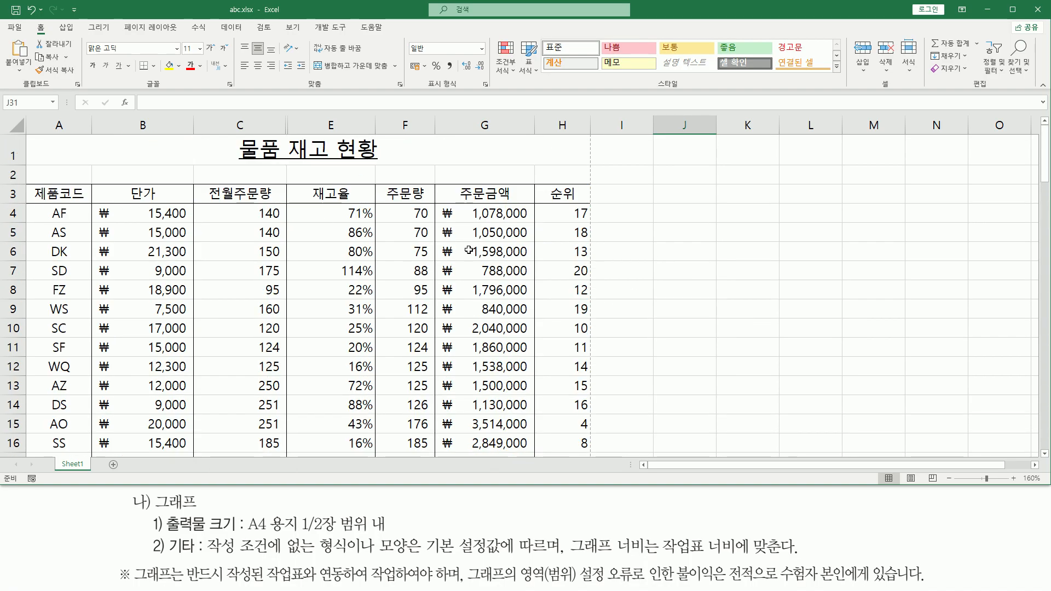
scroll(469, 250, down, 9)
scroll(338, 321, up, 1)
scroll(338, 321, down, 2)
scroll(338, 321, up, 1)
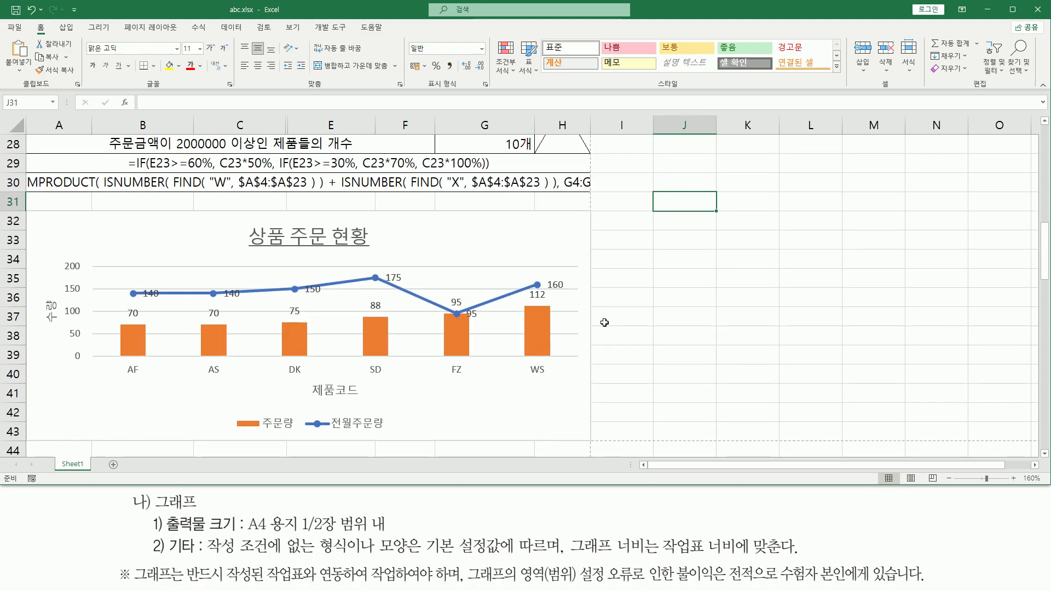